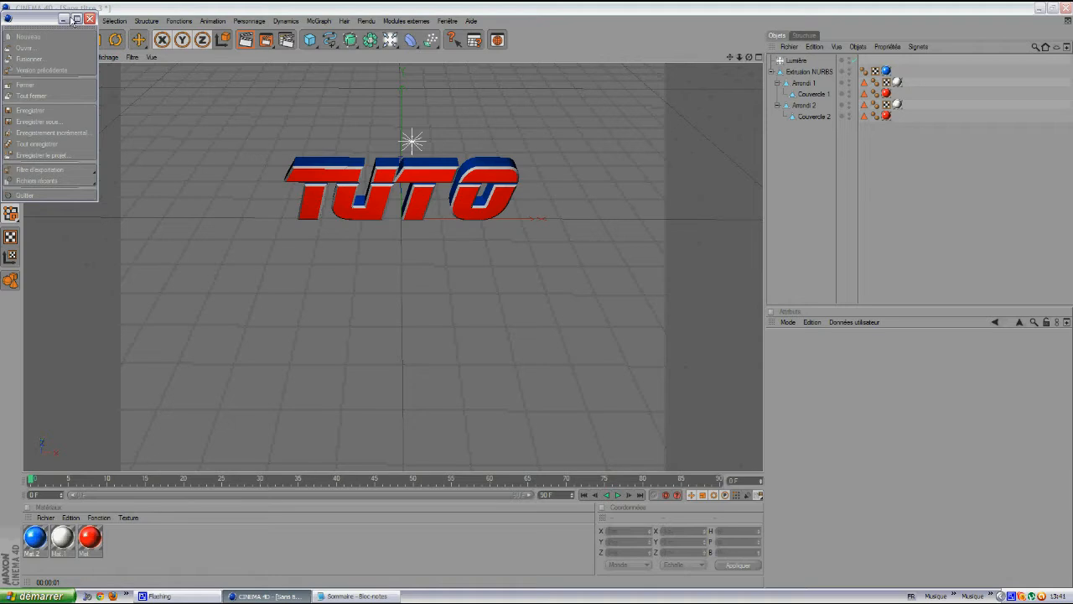
Create a new empty scene and add a Texte spline to it.
{"action": "left_click", "coordinate": [13, 21]}
{"action": "left_click", "coordinate": [25, 35]}
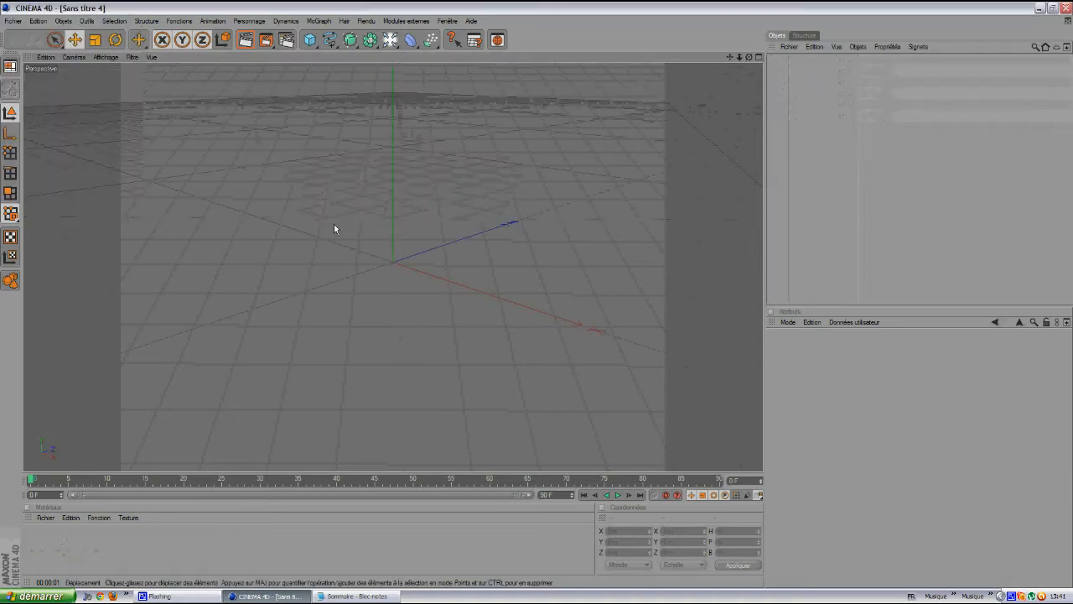
{"action": "left_click_drag", "start_coordinate": [537, 296], "coordinate": [536, 299], "text": "alt"}
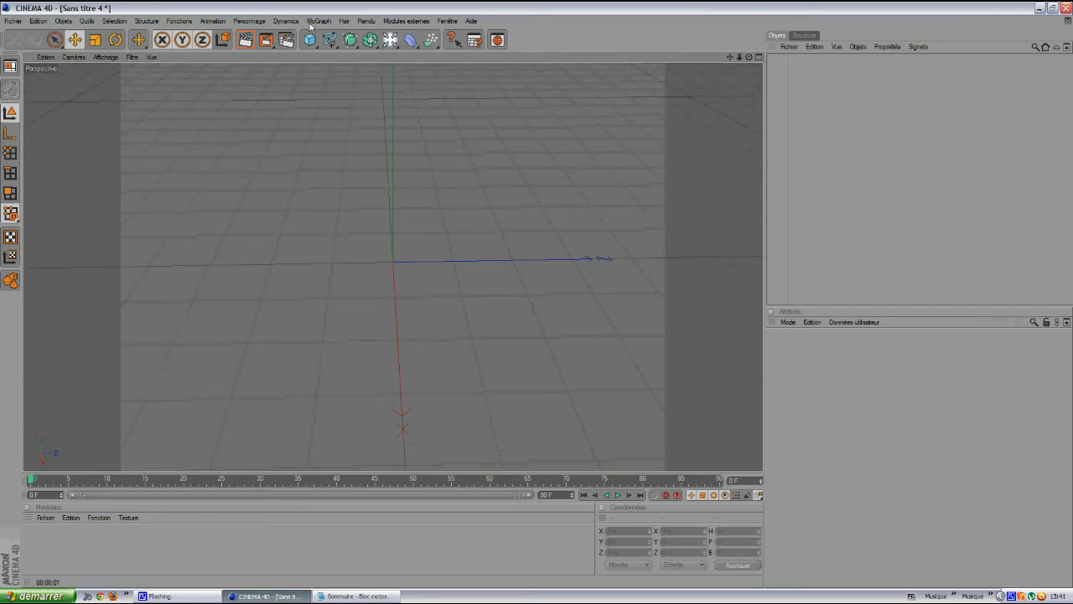
{"action": "left_click", "coordinate": [330, 40]}
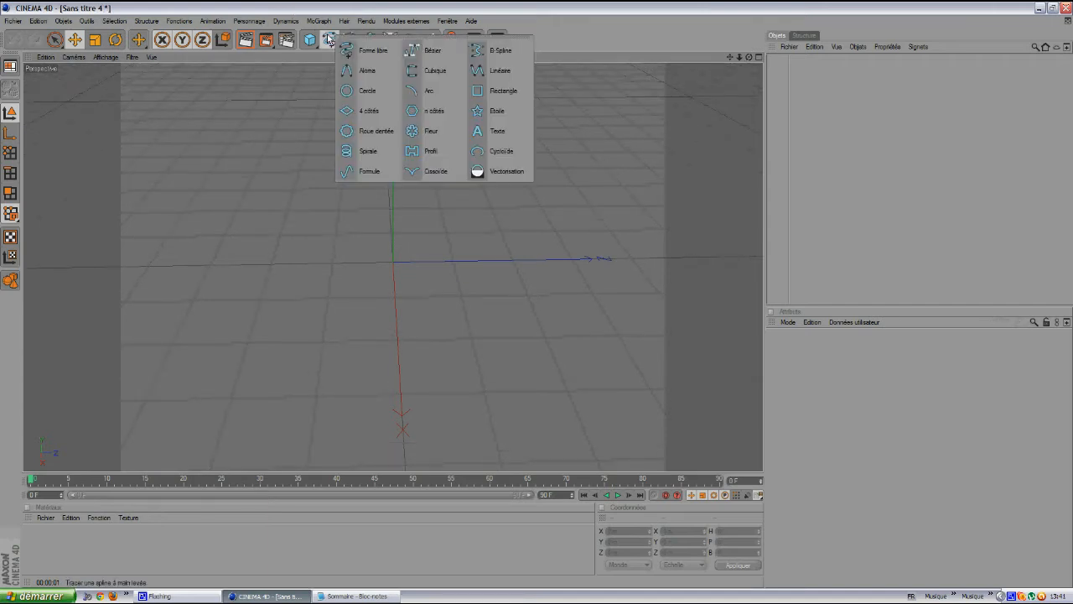
{"action": "left_click", "coordinate": [505, 132]}
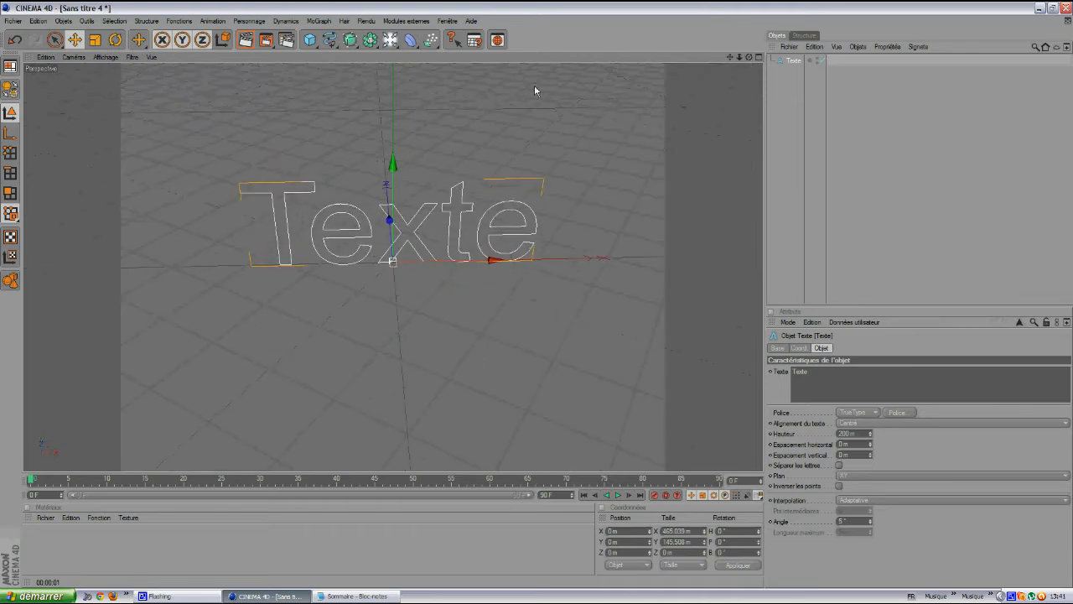
Set the spline's text to "loulouisdu80" and its font to the Blade Runner Movie font.
{"action": "left_click_drag", "start_coordinate": [828, 374], "coordinate": [721, 382]}
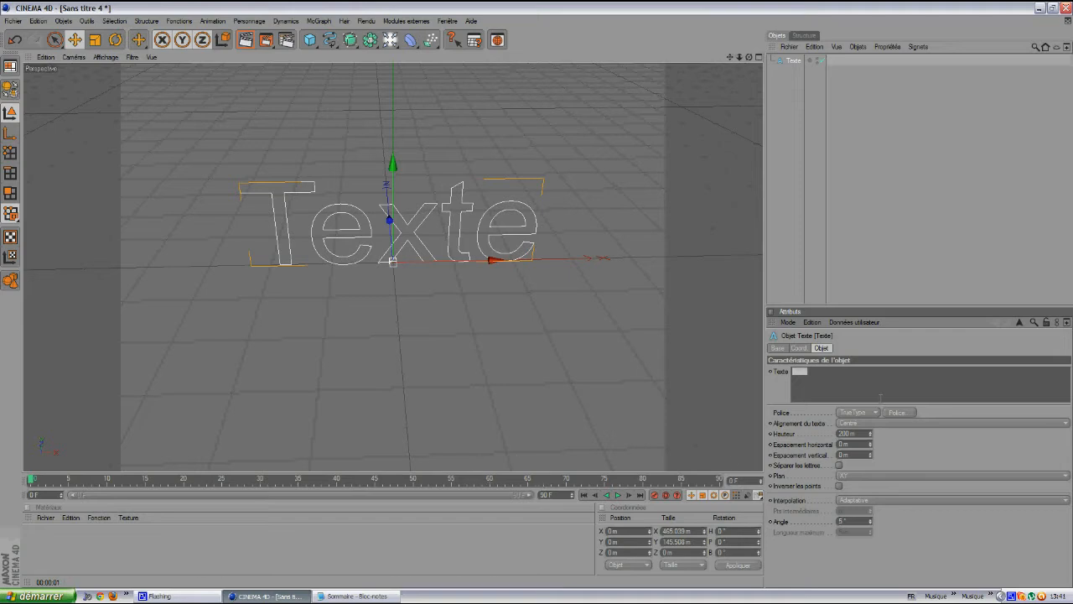
{"action": "type", "text": "Li"}
{"action": "left_click", "coordinate": [895, 412]}
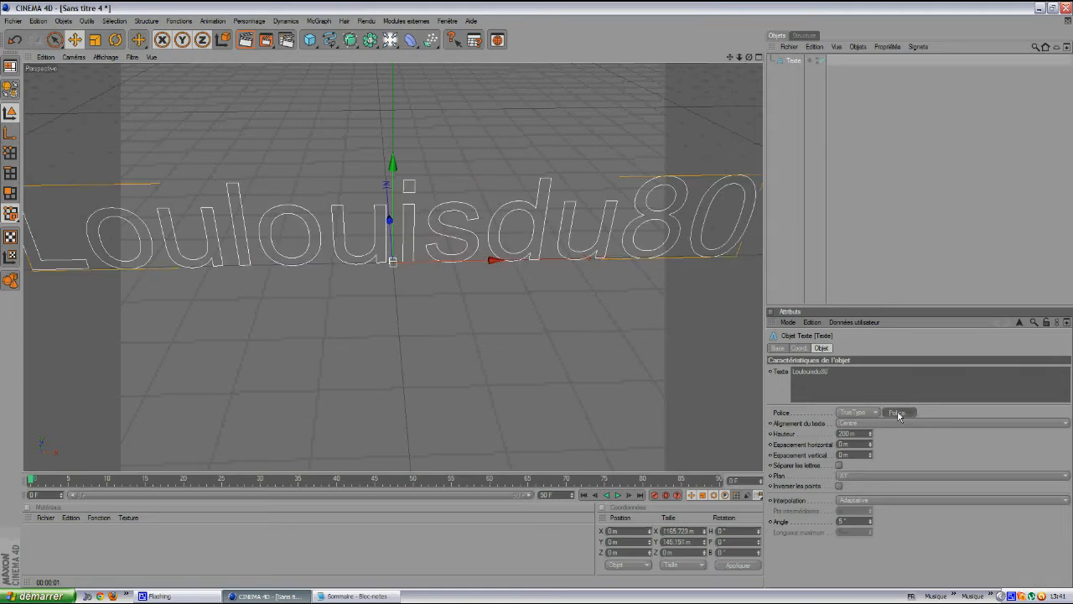
{"action": "scroll", "coordinate": [55, 143], "scroll_direction": "down", "scroll_amount": 1}
{"action": "left_click", "coordinate": [57, 155]}
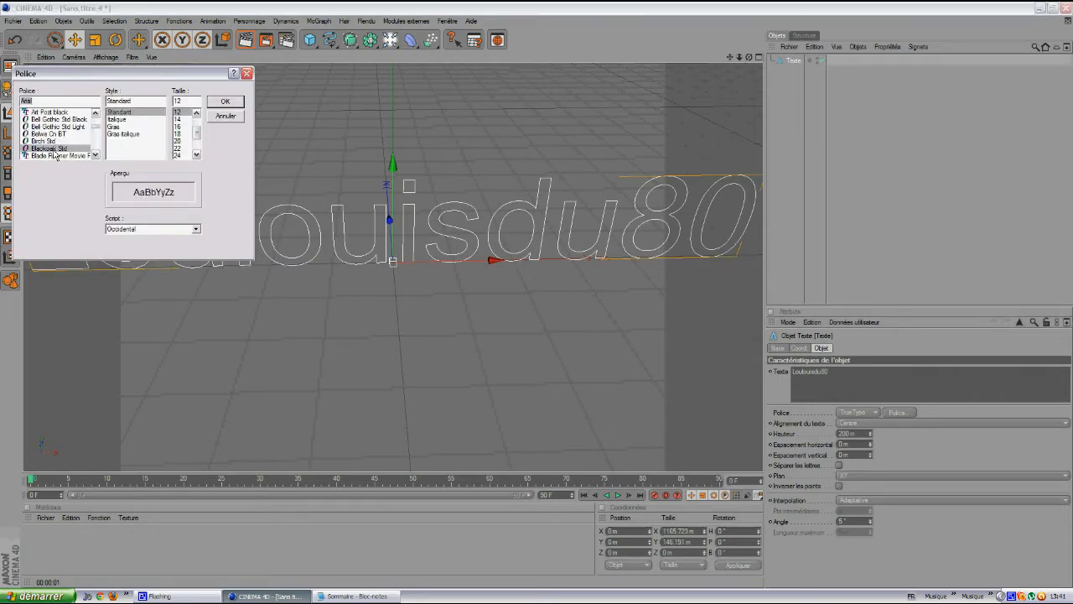
{"action": "left_click", "coordinate": [231, 102]}
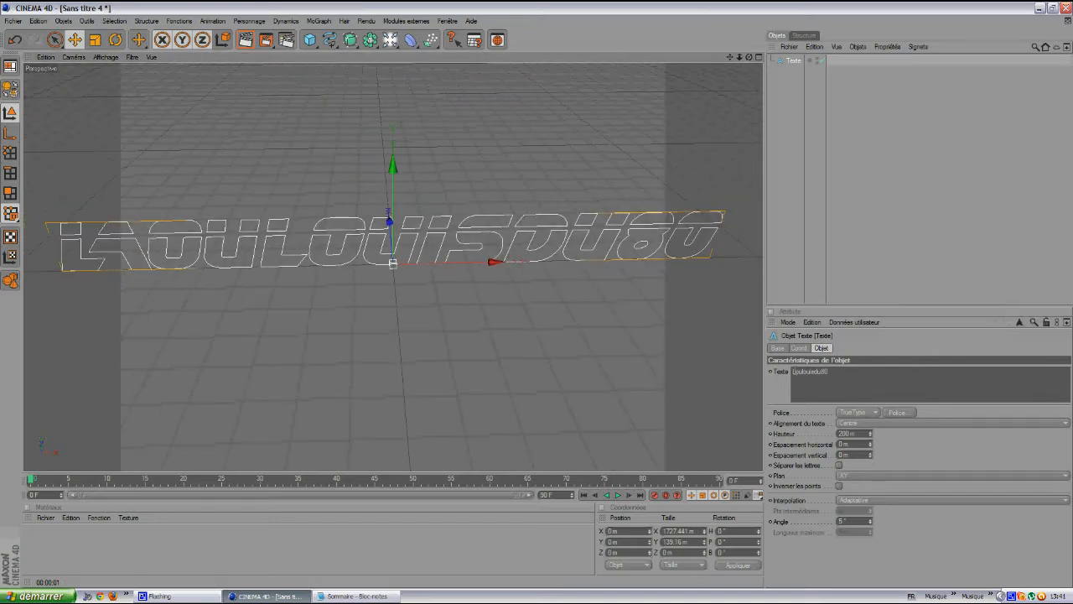
{"action": "left_click", "coordinate": [974, 456]}
{"action": "scroll", "coordinate": [487, 147], "scroll_direction": "down", "scroll_amount": 1}
{"action": "scroll", "coordinate": [577, 140], "scroll_direction": "up", "scroll_amount": 3}
{"action": "scroll", "coordinate": [577, 145], "scroll_direction": "down", "scroll_amount": 2}
Add an Extrusion NURBS object and make the Texte spline its child so the lettering is extruded.
{"action": "left_click_drag", "start_coordinate": [349, 41], "coordinate": [495, 56]}
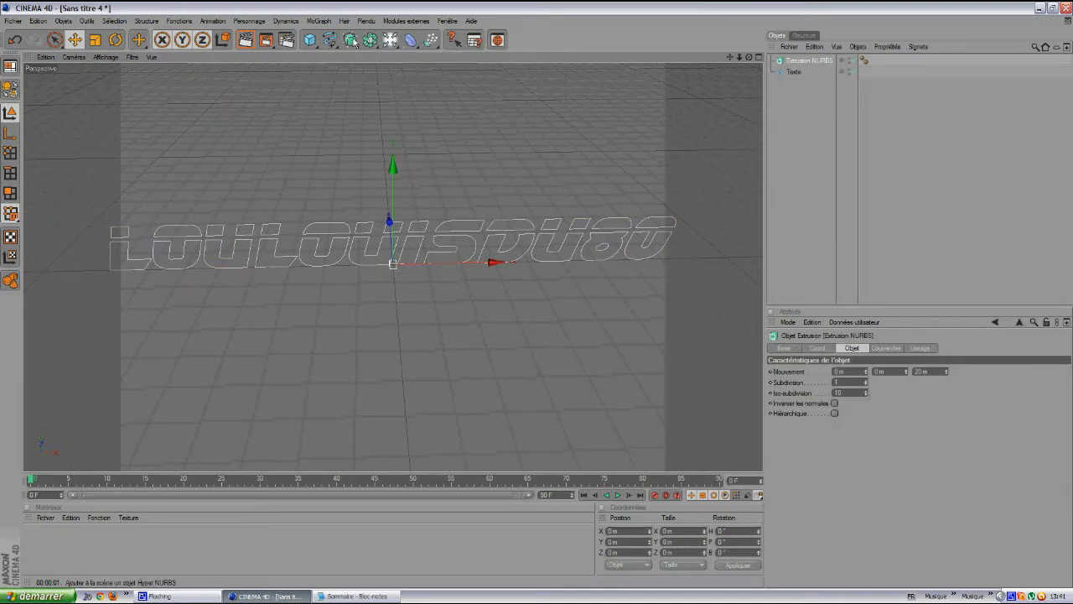
{"action": "left_click_drag", "start_coordinate": [353, 42], "coordinate": [353, 40]}
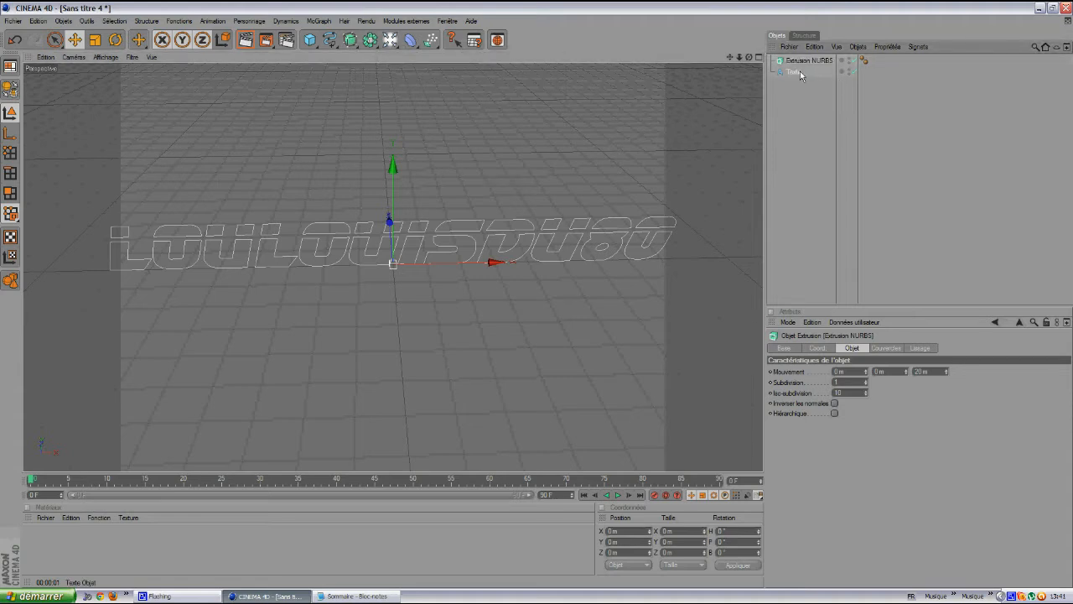
{"action": "left_click_drag", "start_coordinate": [801, 72], "coordinate": [803, 63]}
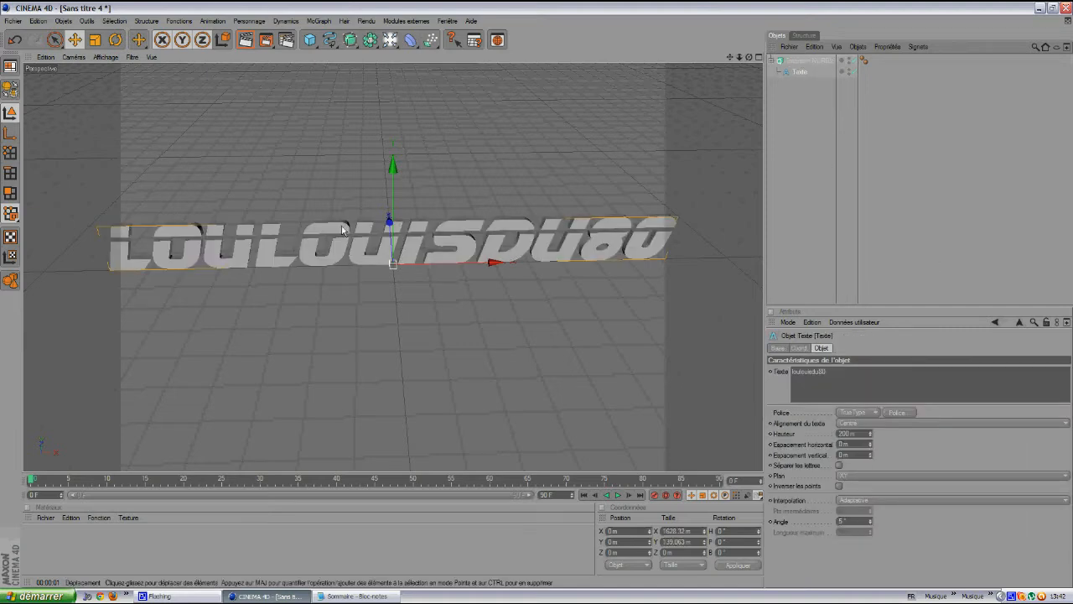
{"action": "mouse_move", "coordinate": [538, 295]}
{"action": "left_mouse_down"}
{"action": "mouse_move", "coordinate": [522, 301]}
{"action": "mouse_move", "coordinate": [538, 300]}
{"action": "left_mouse_up"}
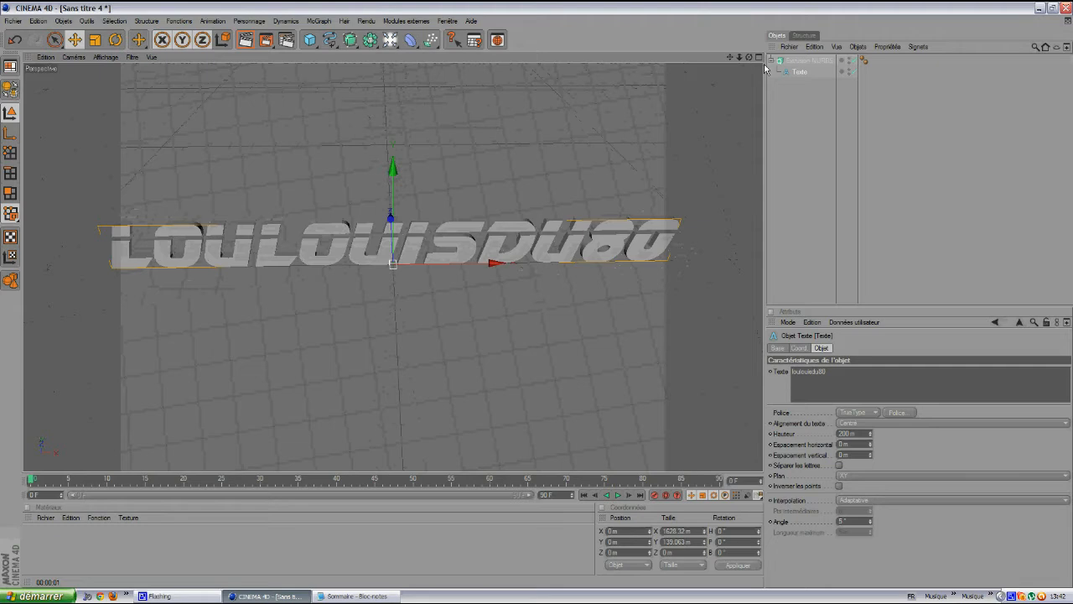
Set the Extrusion NURBS depth along Z to 50 m.
{"action": "left_click", "coordinate": [805, 62]}
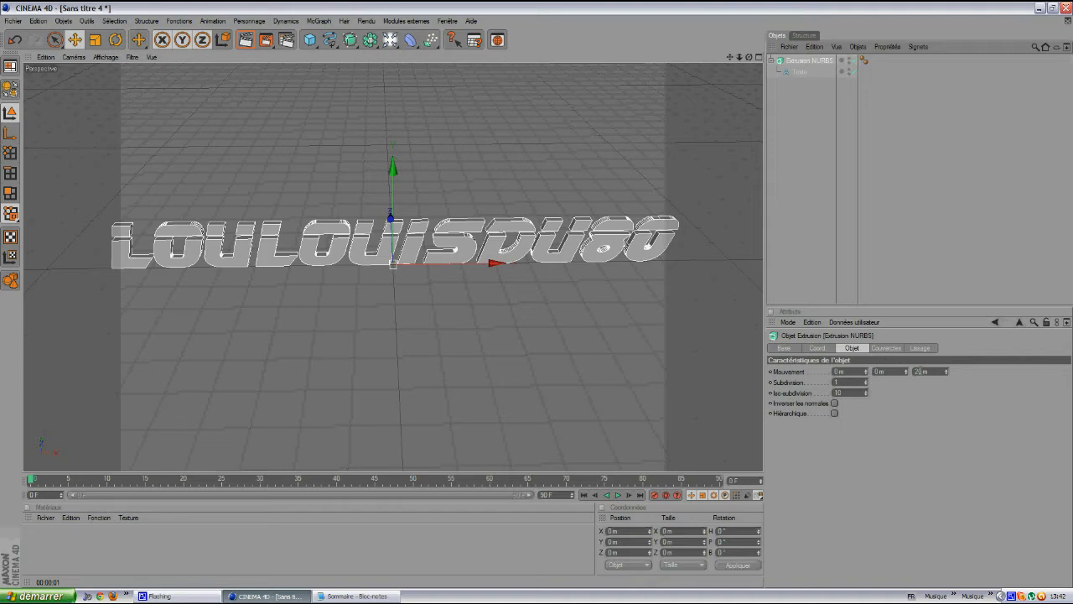
{"action": "double_click", "coordinate": [917, 371]}
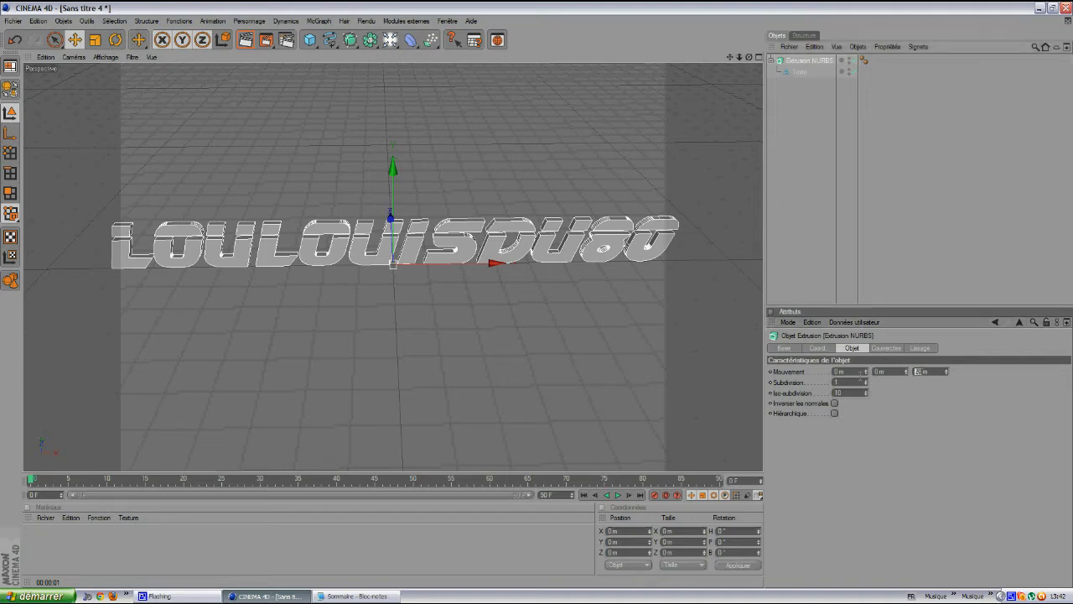
{"action": "type", "text": "50"}
{"action": "key", "text": "Return"}
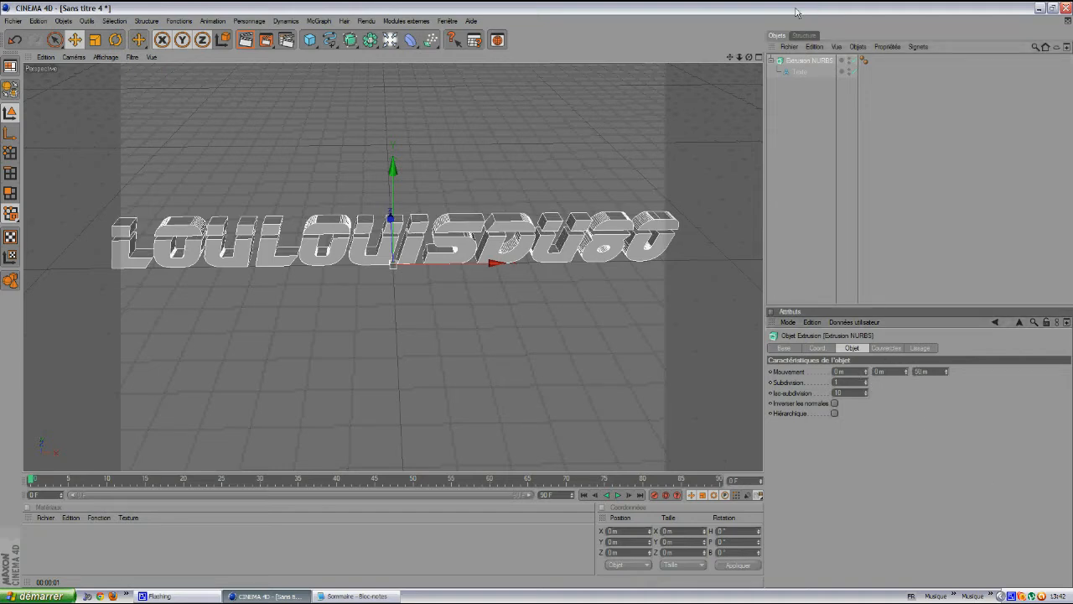
Set both the start and end caps of the Extrusion NURBS to "Couvercle et biseau".
{"action": "left_click", "coordinate": [886, 348]}
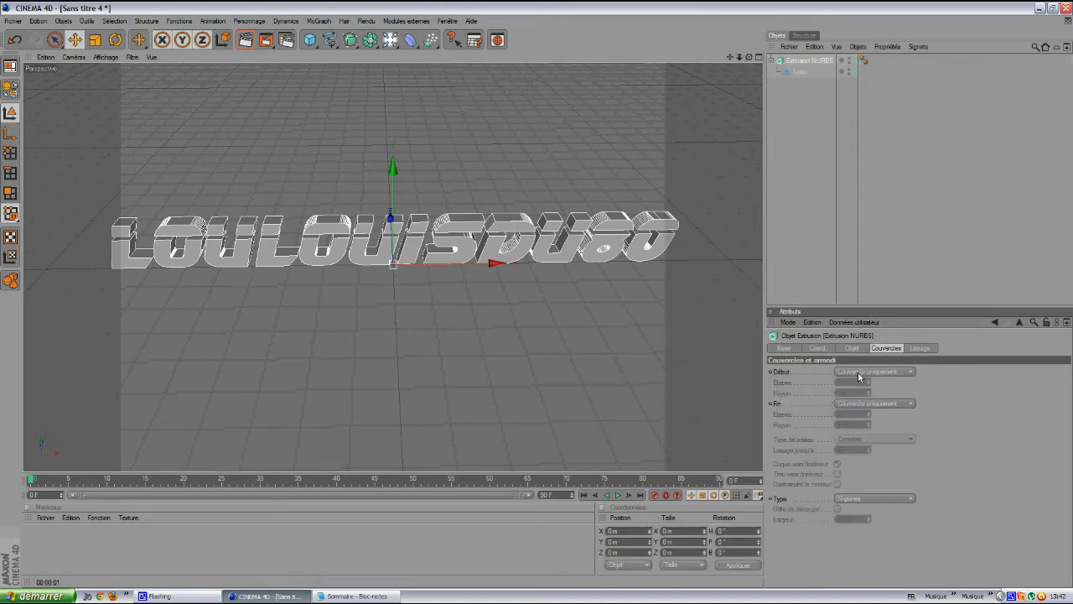
{"action": "left_click", "coordinate": [858, 373]}
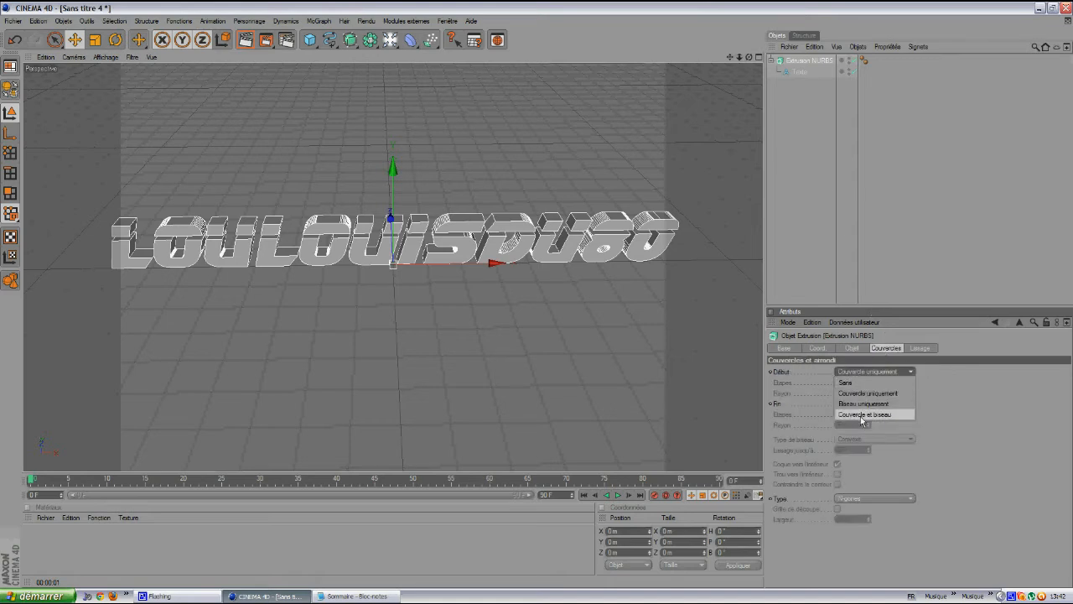
{"action": "left_click", "coordinate": [864, 414]}
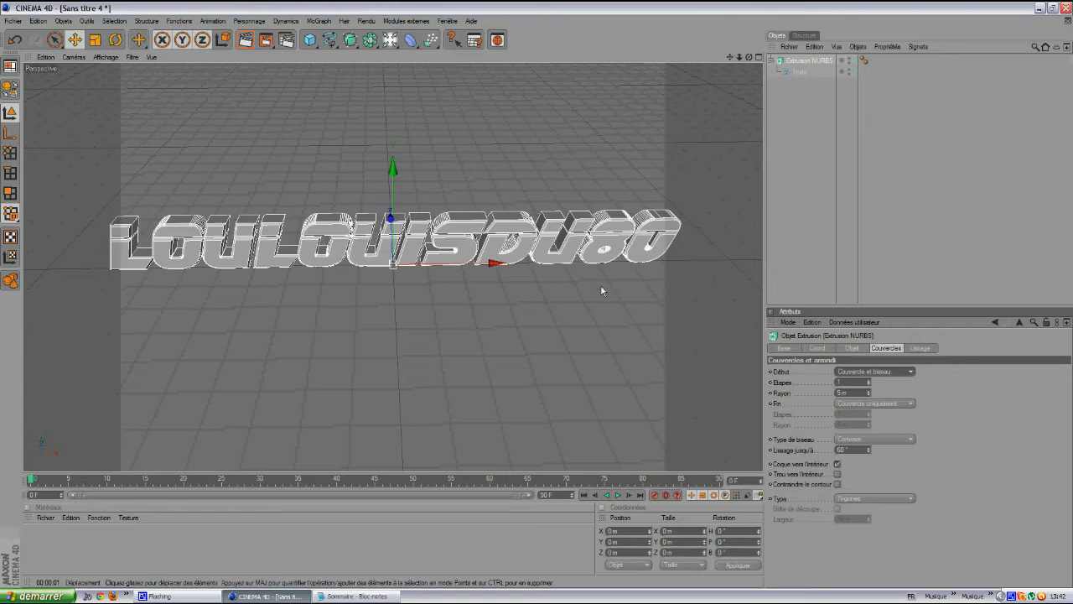
{"action": "scroll", "coordinate": [367, 207], "scroll_direction": "up", "scroll_amount": 3}
{"action": "left_click_drag", "start_coordinate": [748, 57], "coordinate": [536, 300]}
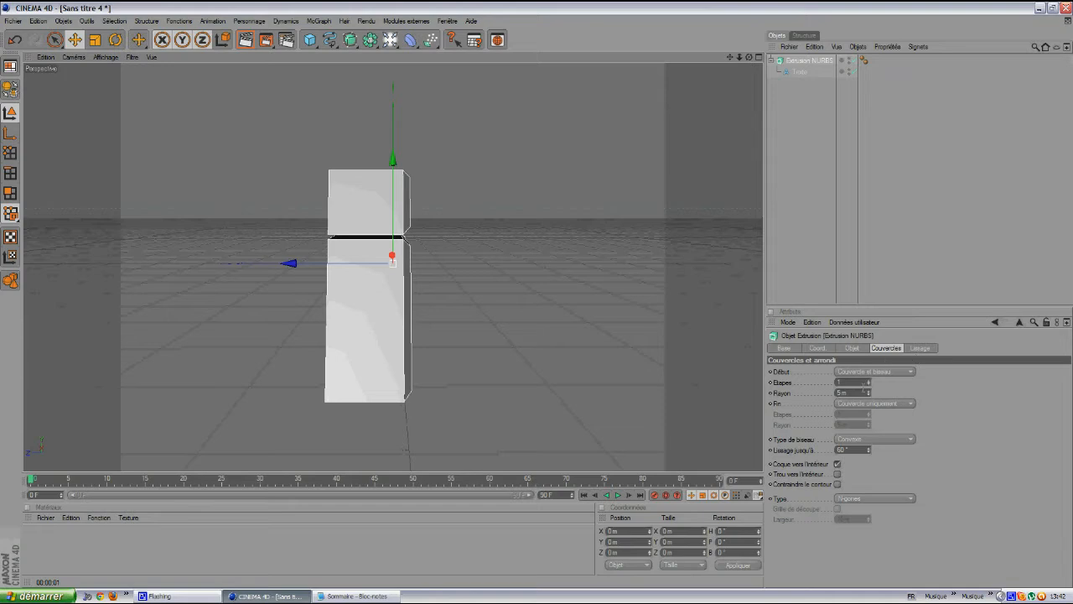
{"action": "left_click", "coordinate": [862, 404]}
{"action": "left_click", "coordinate": [857, 450]}
Try a 10 m radius on the start bevel and restore it to 5 m.
{"action": "left_click_drag", "start_coordinate": [749, 58], "coordinate": [530, 297]}
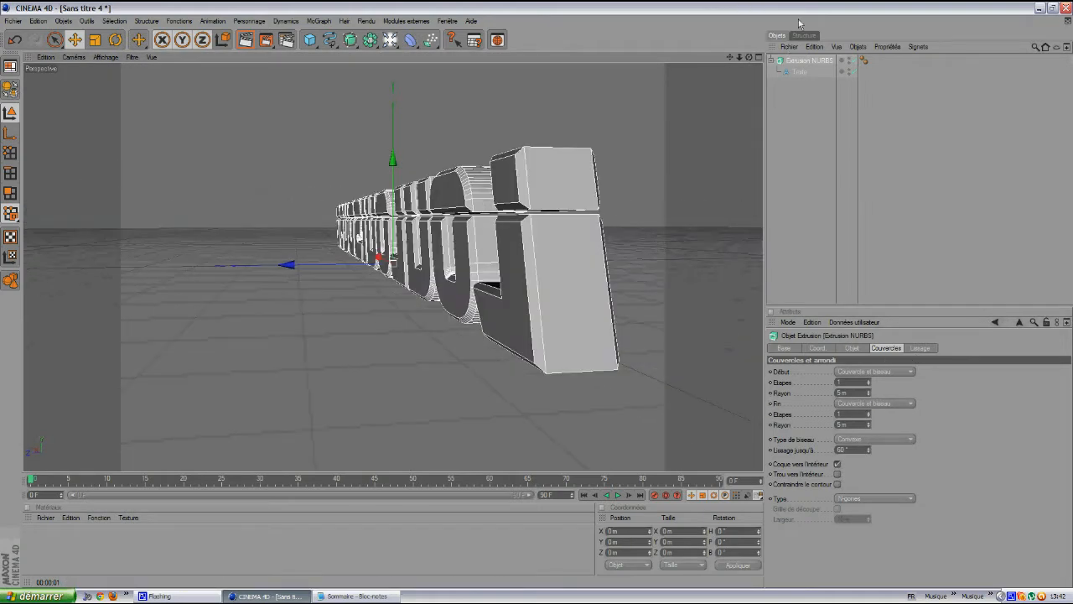
{"action": "left_click_drag", "start_coordinate": [749, 60], "coordinate": [537, 294]}
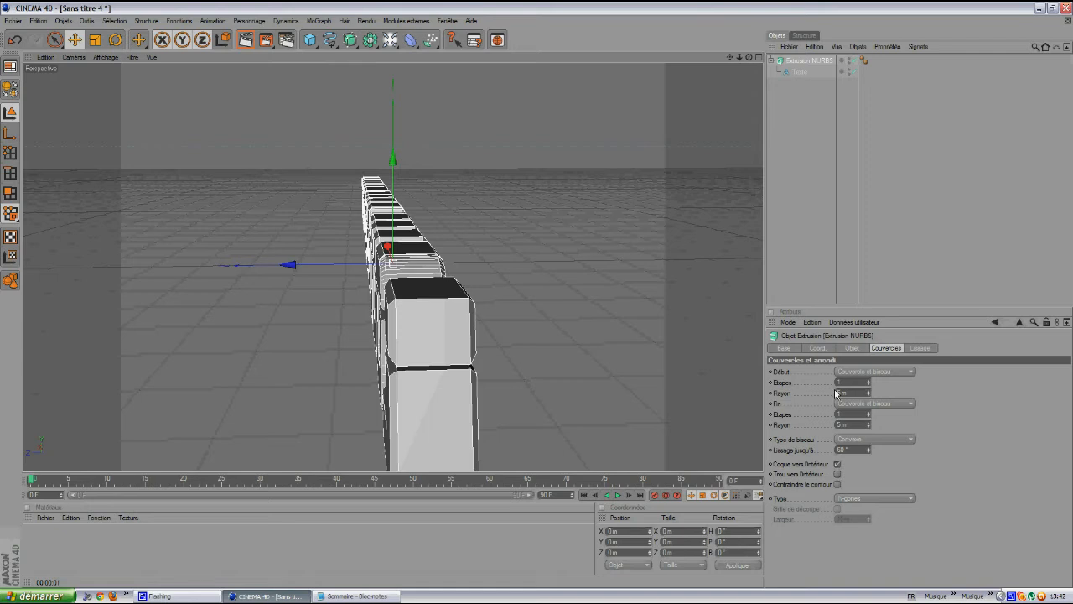
{"action": "left_click_drag", "start_coordinate": [840, 393], "coordinate": [792, 395]}
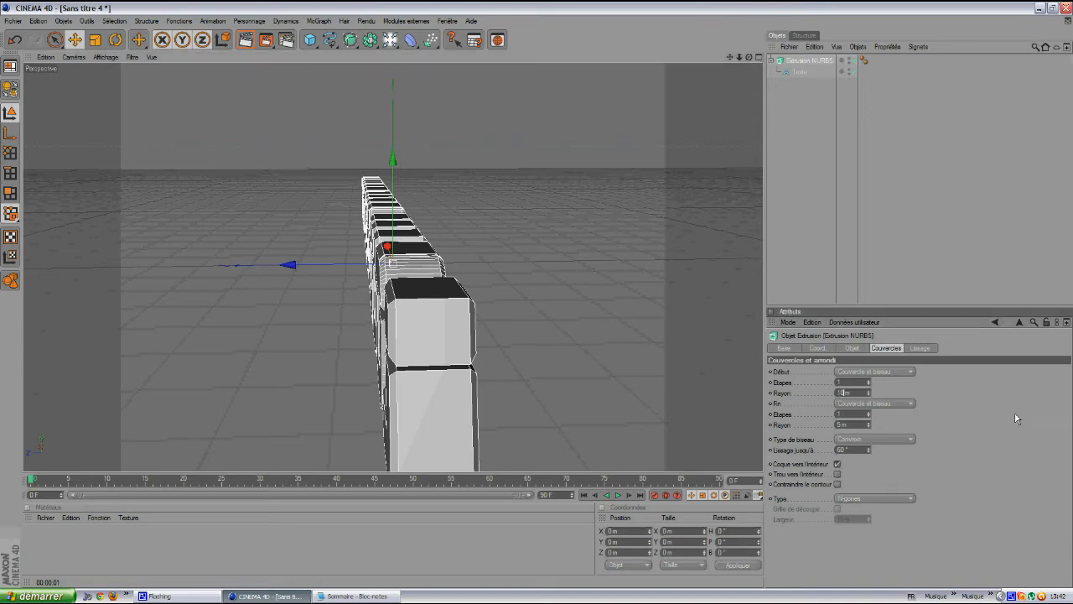
{"action": "type", "text": "10"}
{"action": "key", "text": "Return"}
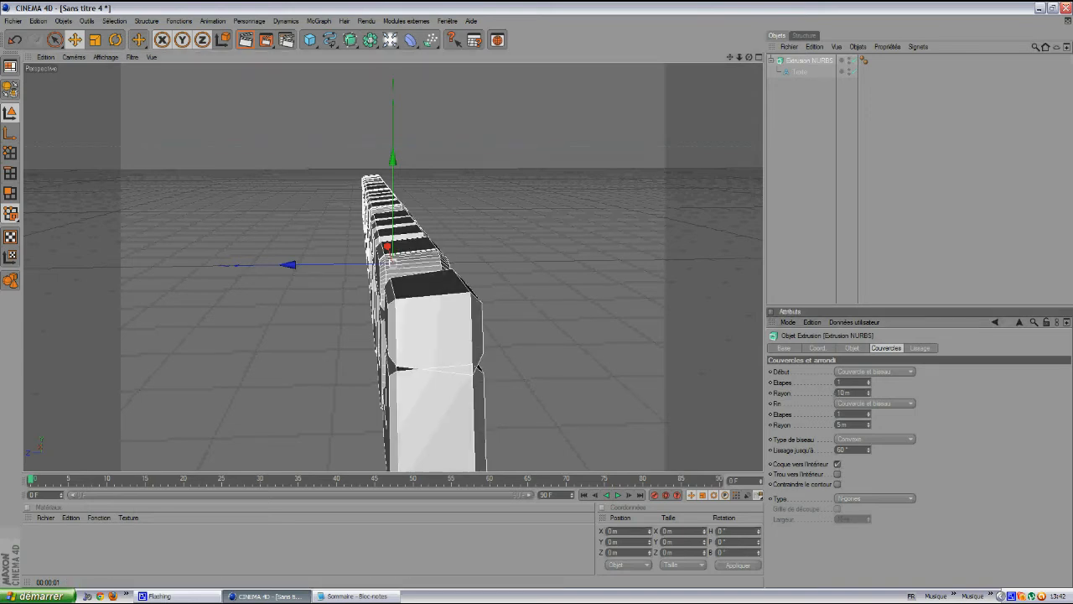
{"action": "left_click_drag", "start_coordinate": [846, 393], "coordinate": [759, 392]}
{"action": "type", "text": "5"}
{"action": "key", "text": "Return"}
Select the Extrusion NURBS together with its Texte child and convert them to an editable polygon object.
{"action": "left_click_drag", "start_coordinate": [748, 60], "coordinate": [387, 228]}
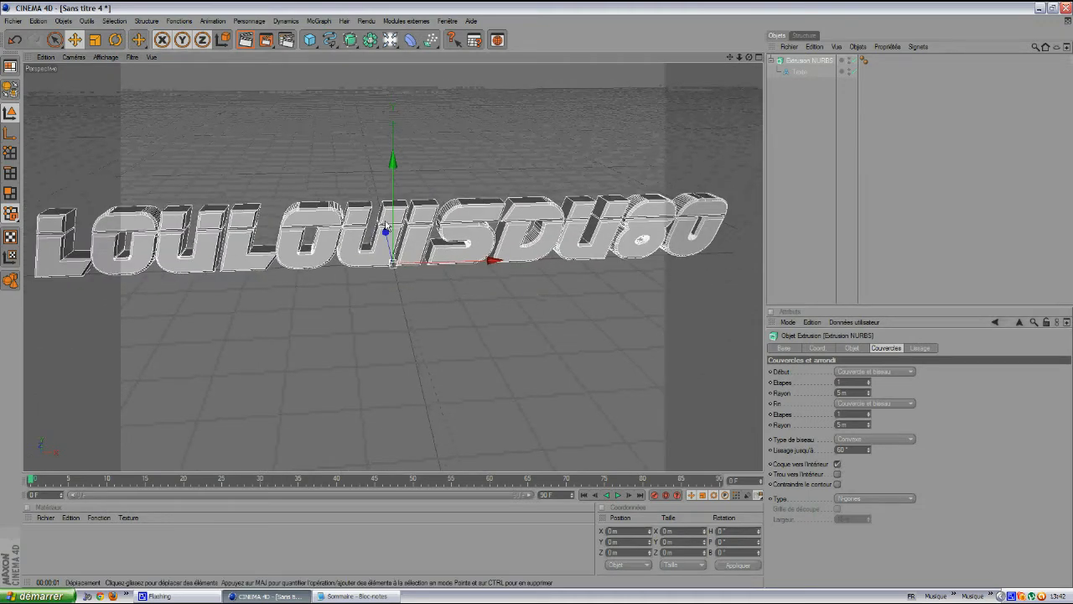
{"action": "scroll", "coordinate": [387, 227], "scroll_direction": "down", "scroll_amount": 1}
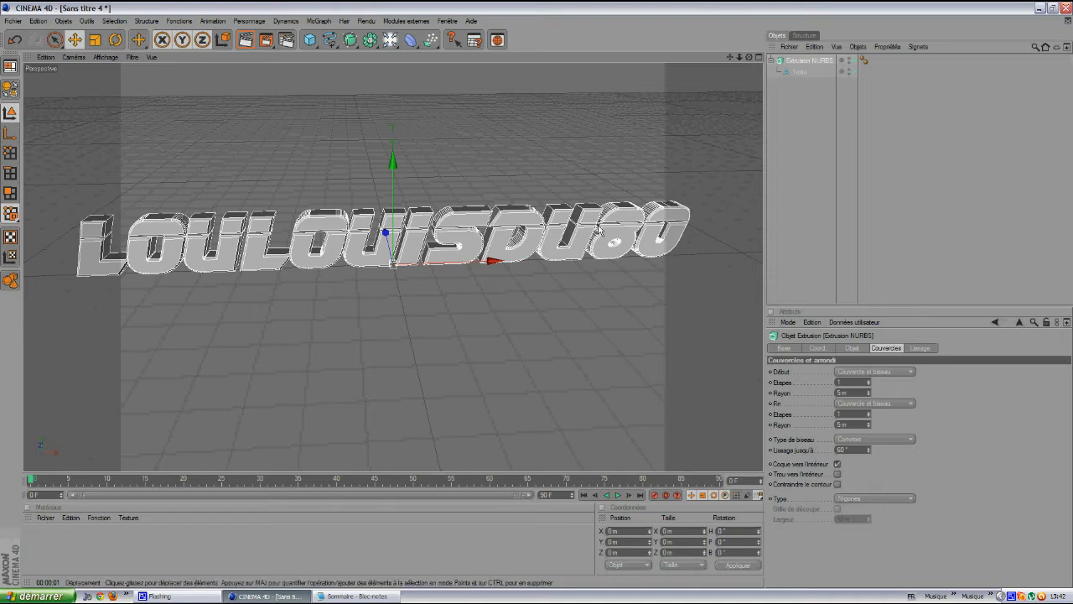
{"action": "left_click", "coordinate": [865, 146]}
{"action": "left_click_drag", "start_coordinate": [948, 178], "coordinate": [783, 57]}
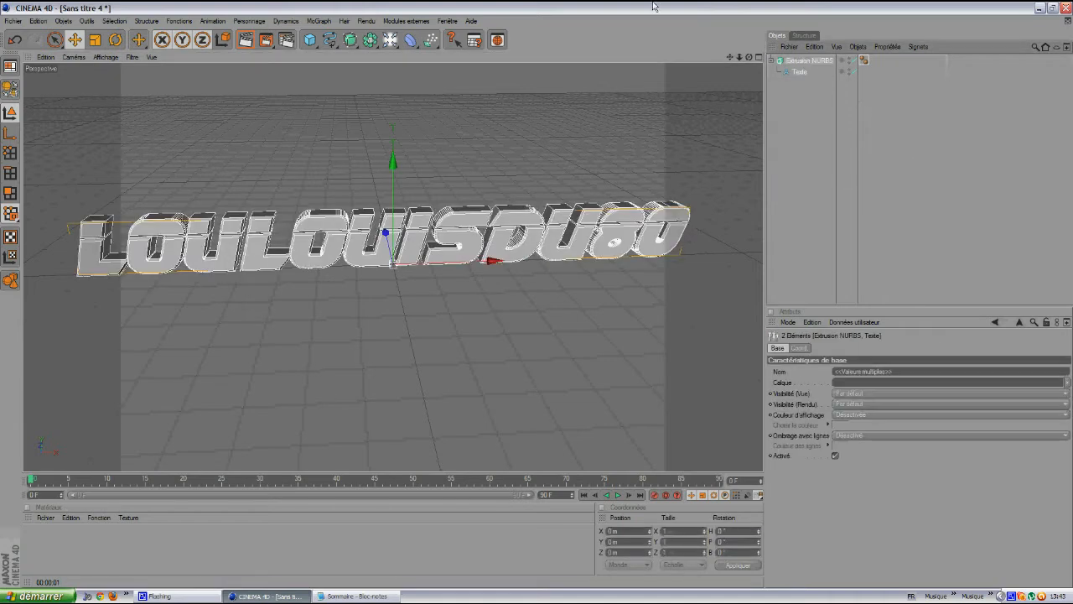
{"action": "left_click", "coordinate": [10, 89]}
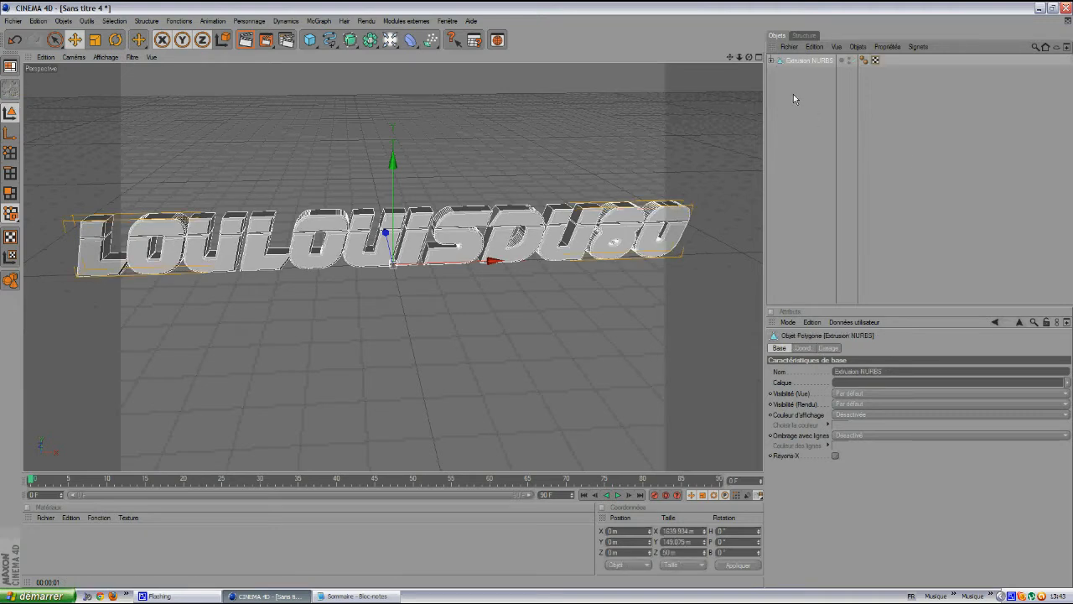
Expand the converted object's hierarchy down to its Arrondi and Couvercle parts and select all objects.
{"action": "left_click", "coordinate": [771, 60]}
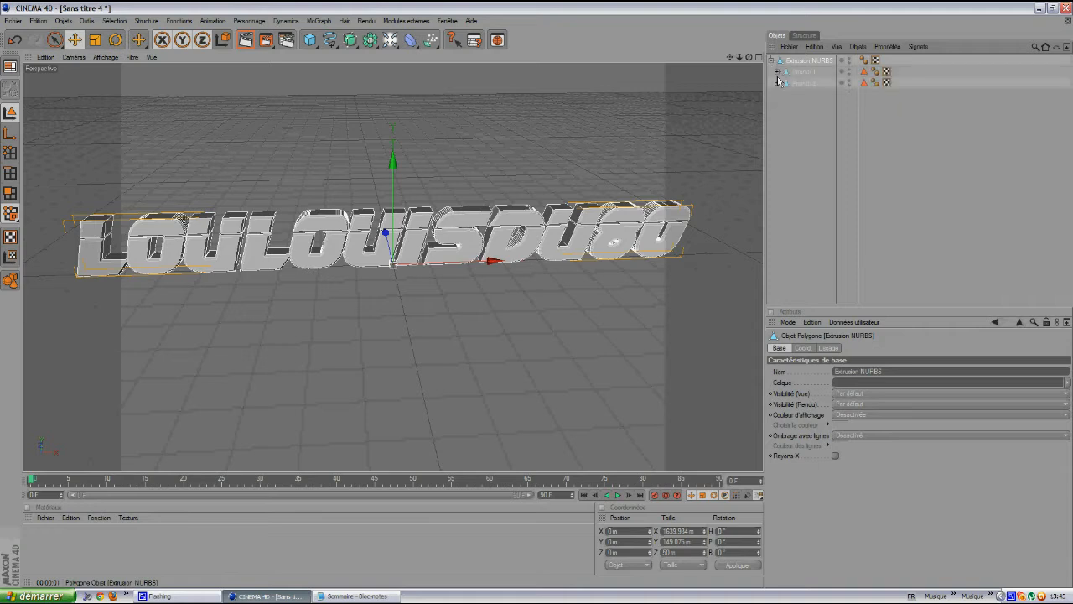
{"action": "left_click", "coordinate": [779, 99]}
{"action": "left_click", "coordinate": [776, 94]}
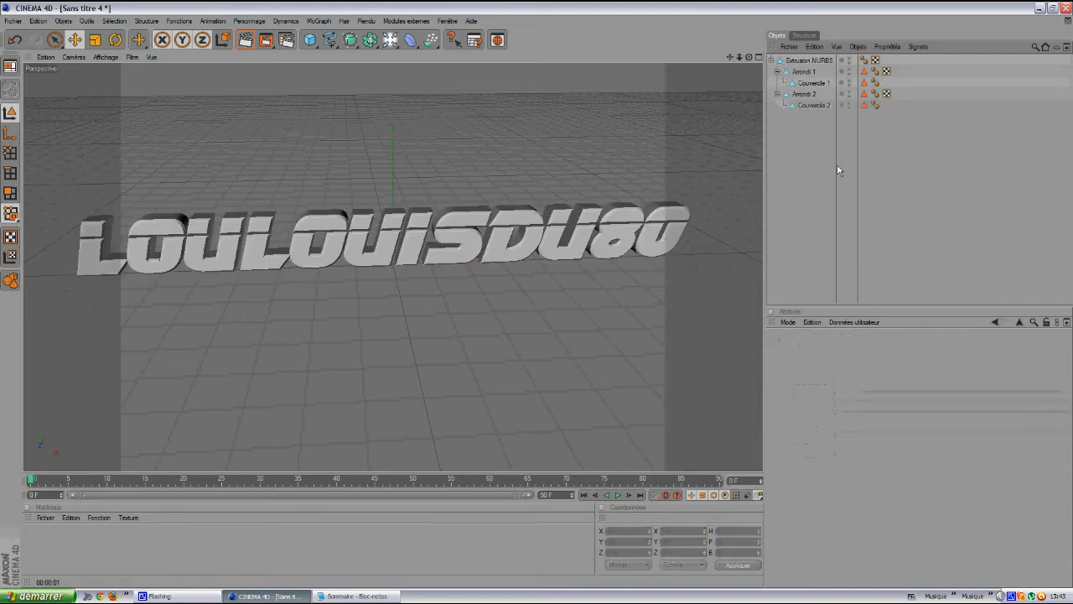
{"action": "key", "text": "ctrl+a"}
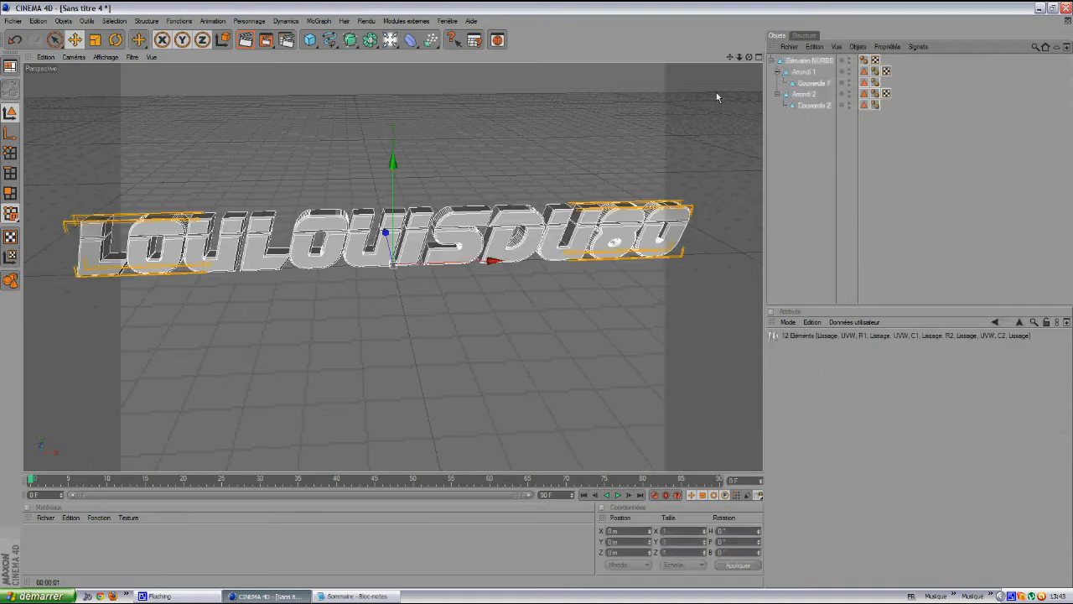
Create a new material and disable its specularity channel.
{"action": "left_click", "coordinate": [45, 518]}
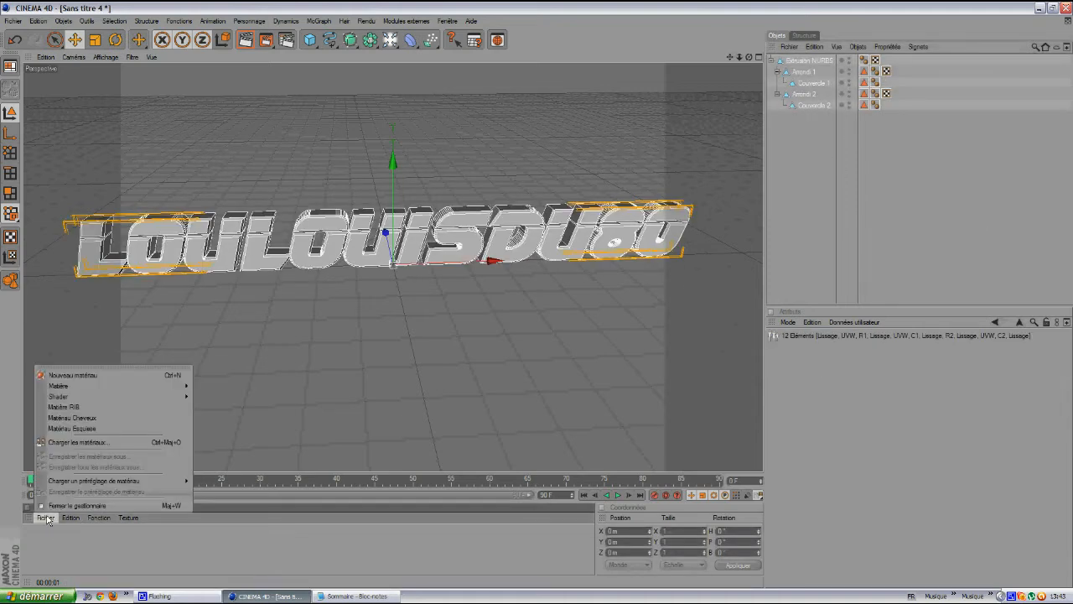
{"action": "left_click", "coordinate": [62, 375]}
{"action": "left_click", "coordinate": [134, 442]}
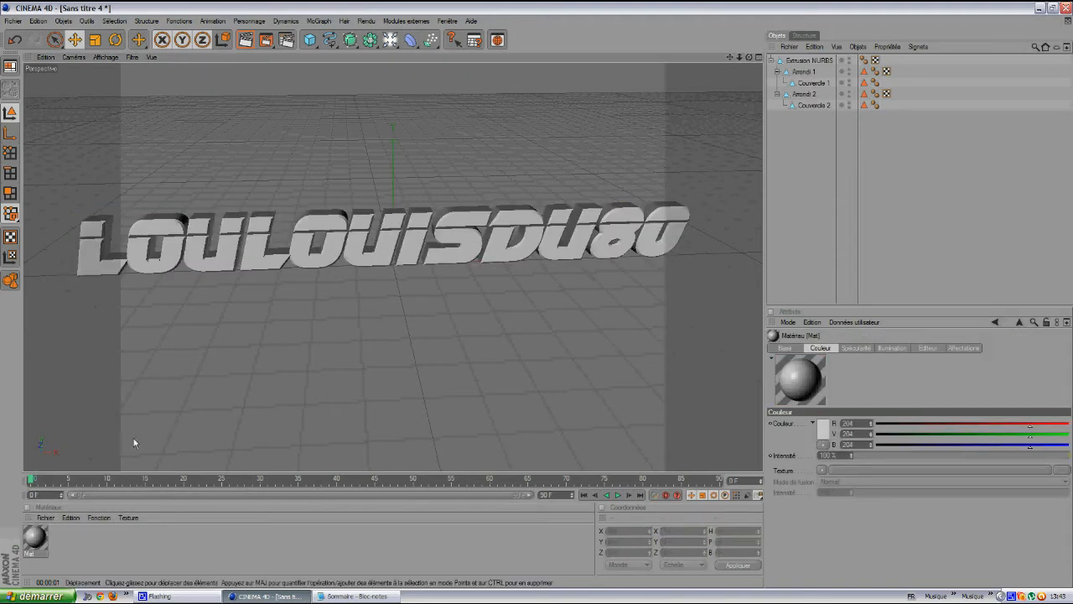
{"action": "double_click", "coordinate": [35, 537]}
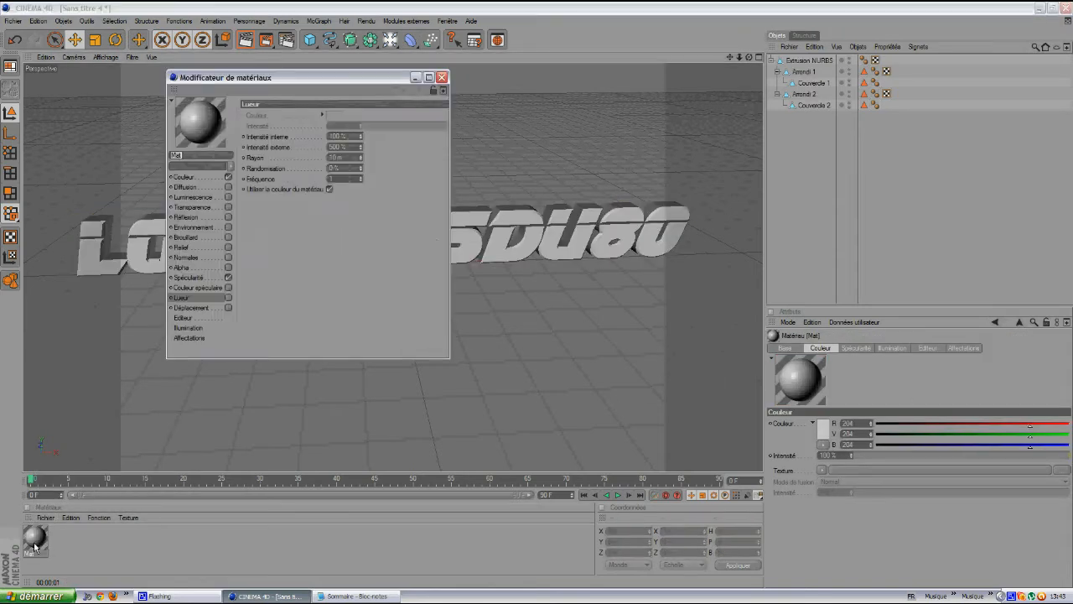
{"action": "left_click", "coordinate": [228, 277]}
Set the new material's colour to pure red, RGB 255, 0, 0.
{"action": "left_click", "coordinate": [214, 178]}
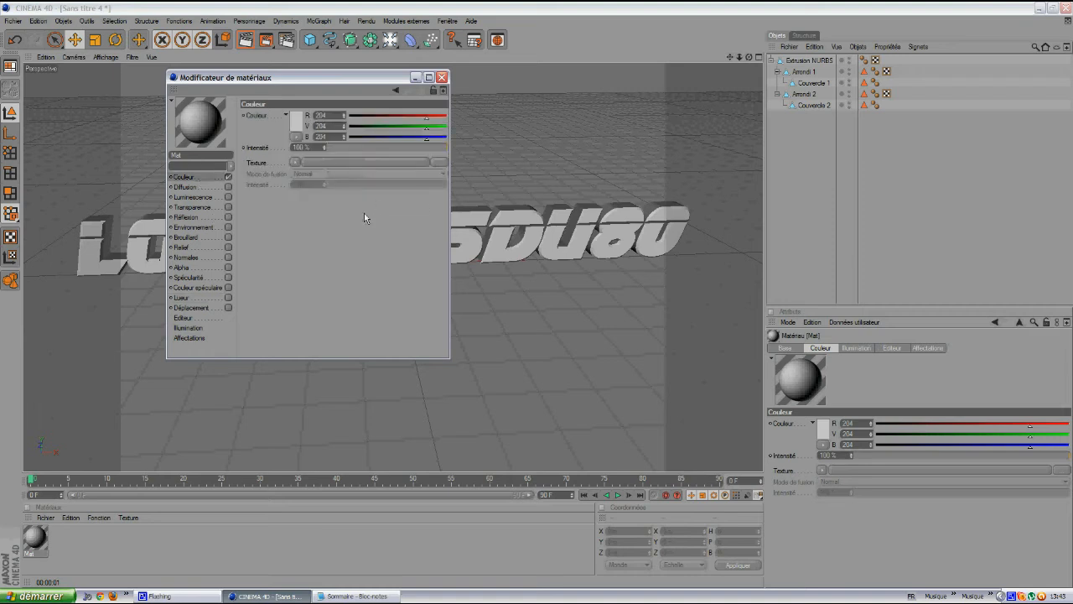
{"action": "left_click", "coordinate": [293, 124]}
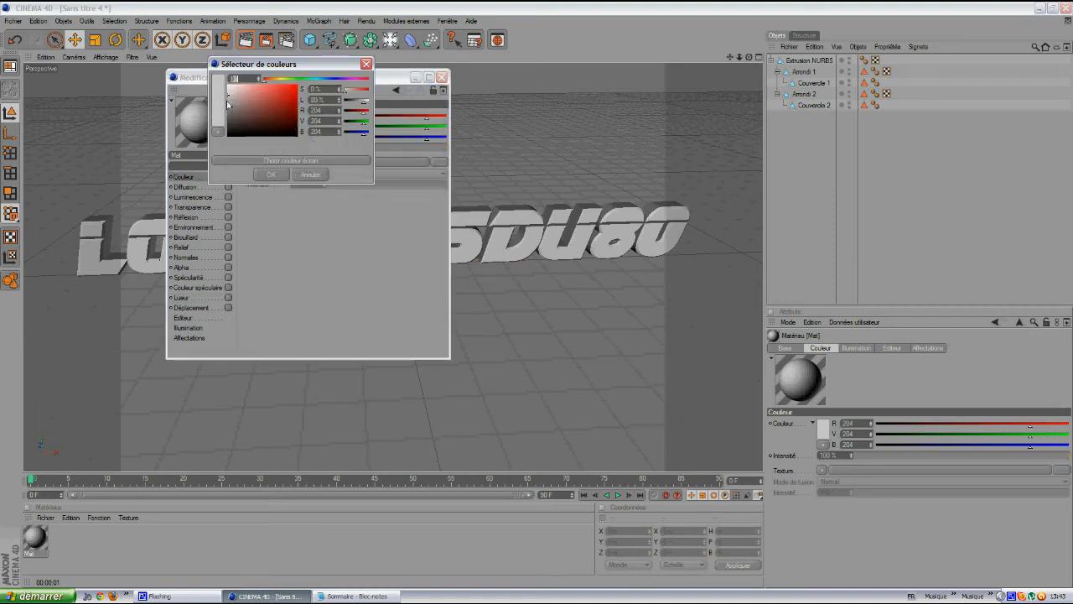
{"action": "left_click", "coordinate": [257, 93]}
{"action": "left_click_drag", "start_coordinate": [256, 90], "coordinate": [359, 77]}
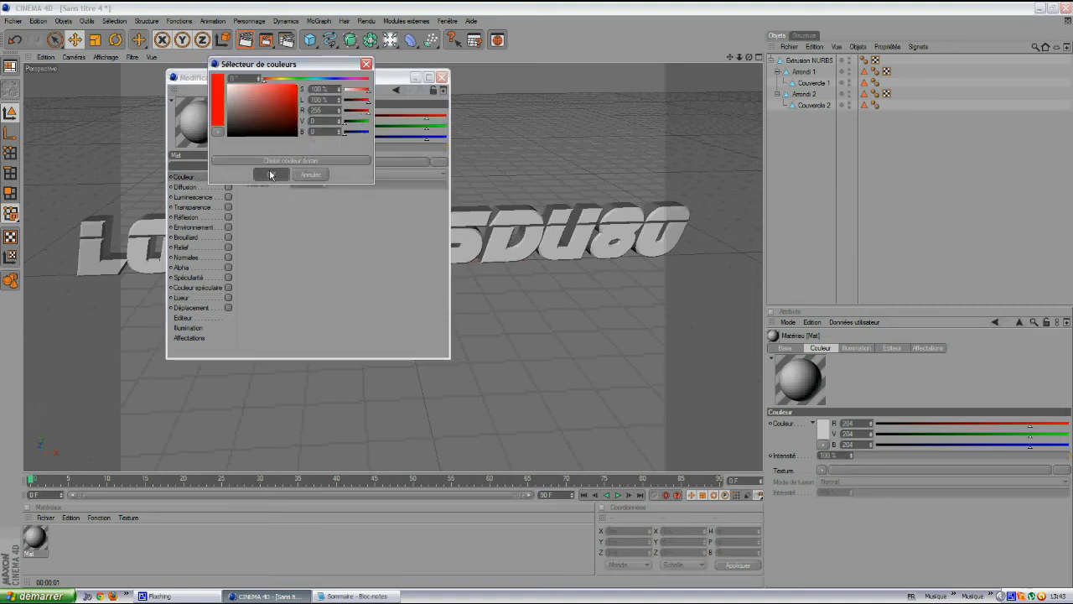
{"action": "left_click", "coordinate": [270, 174]}
Enable reflection at 20% intensity and glow on the red material, and close its editor.
{"action": "left_click", "coordinate": [228, 217]}
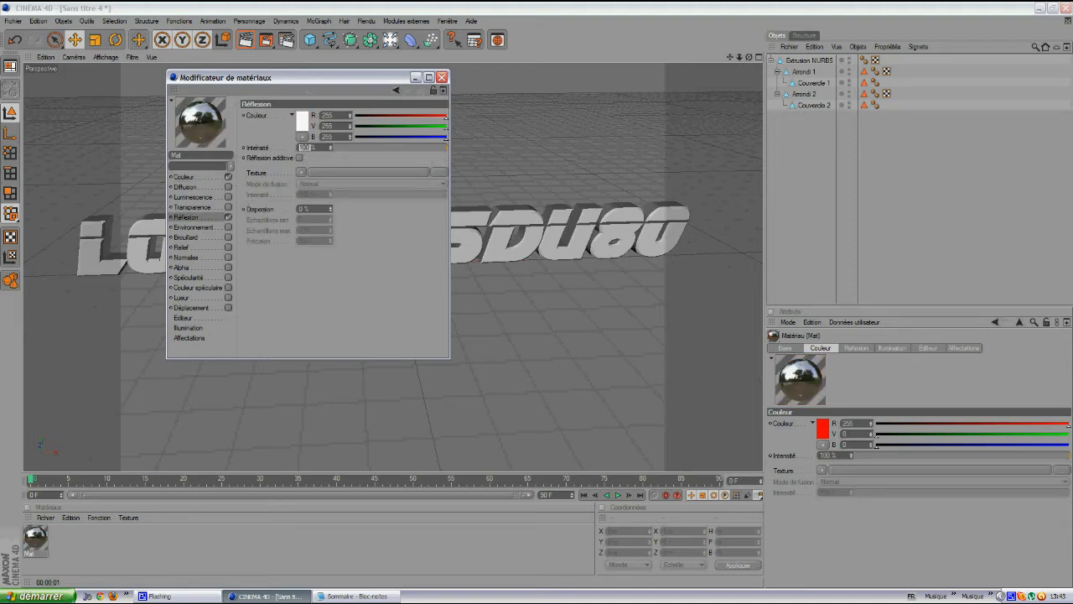
{"action": "type", "text": "20"}
{"action": "key", "text": "Return"}
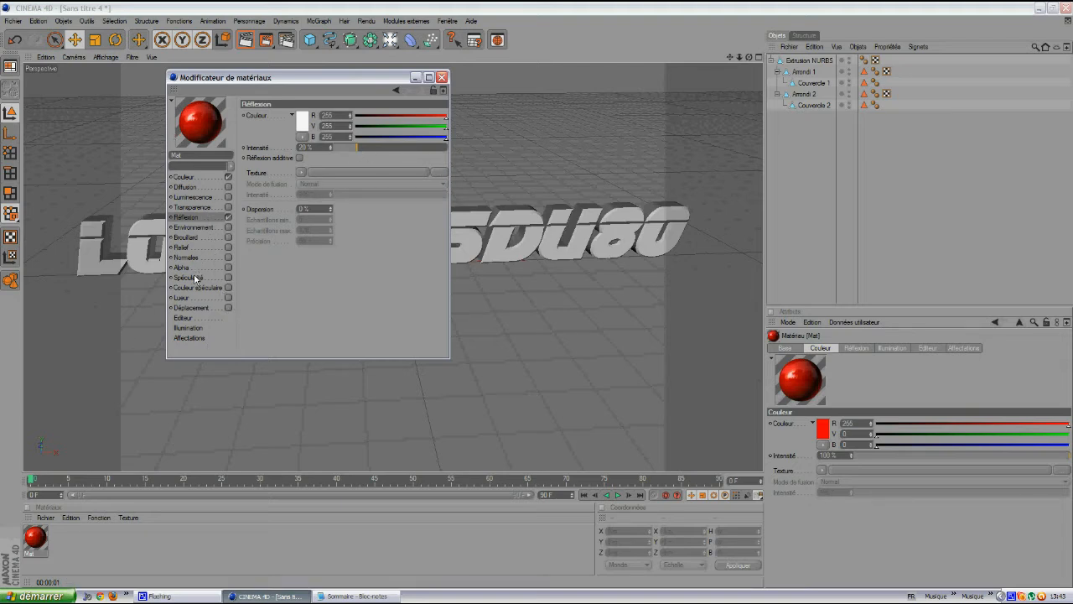
{"action": "left_click", "coordinate": [228, 297]}
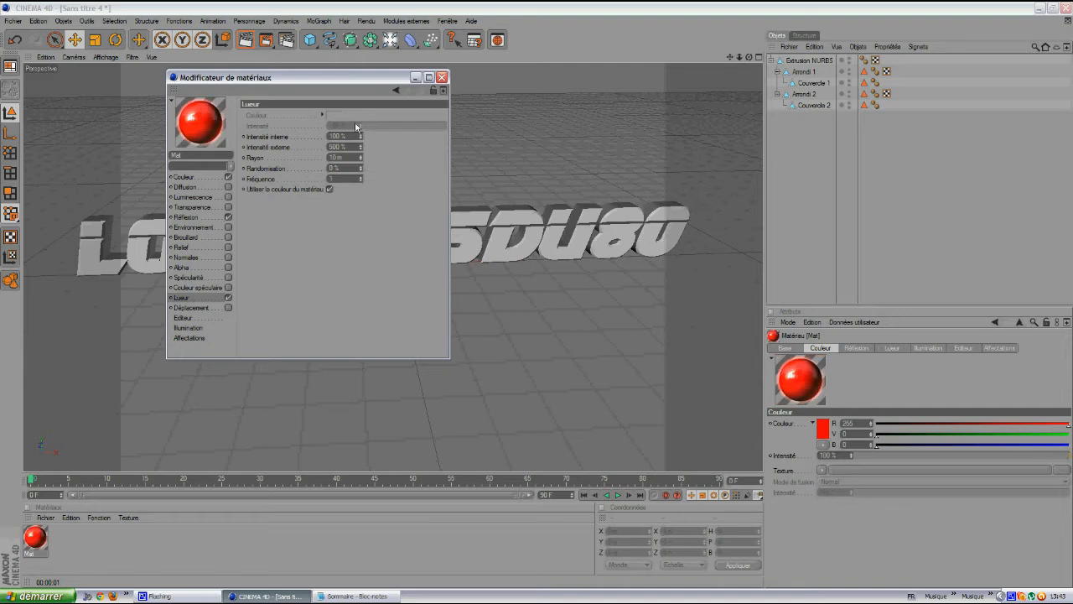
{"action": "left_click", "coordinate": [442, 78]}
Apply the red material to the front and back faces, Couvercle 1 and Couvercle 2.
{"action": "left_click_drag", "start_coordinate": [37, 544], "coordinate": [813, 105]}
{"action": "left_click_drag", "start_coordinate": [748, 57], "coordinate": [537, 294]}
{"action": "left_click_drag", "start_coordinate": [33, 538], "coordinate": [818, 83]}
{"action": "left_click_drag", "start_coordinate": [750, 54], "coordinate": [537, 293]}
Create a second material and set its colour to pure white, RGB 255, 255, 255.
{"action": "right_click", "coordinate": [35, 532]}
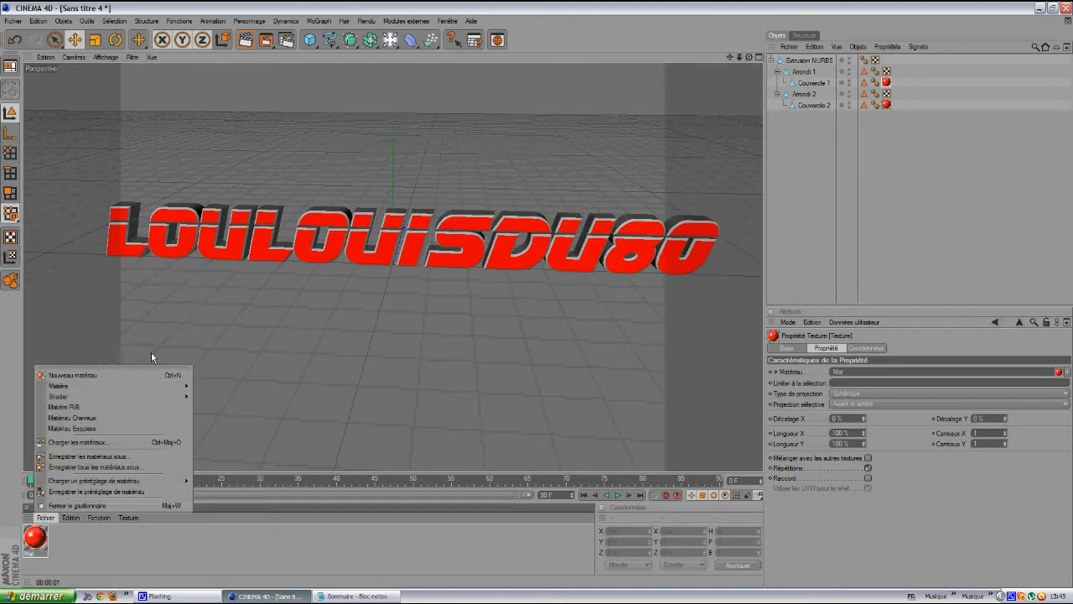
{"action": "left_click", "coordinate": [119, 371]}
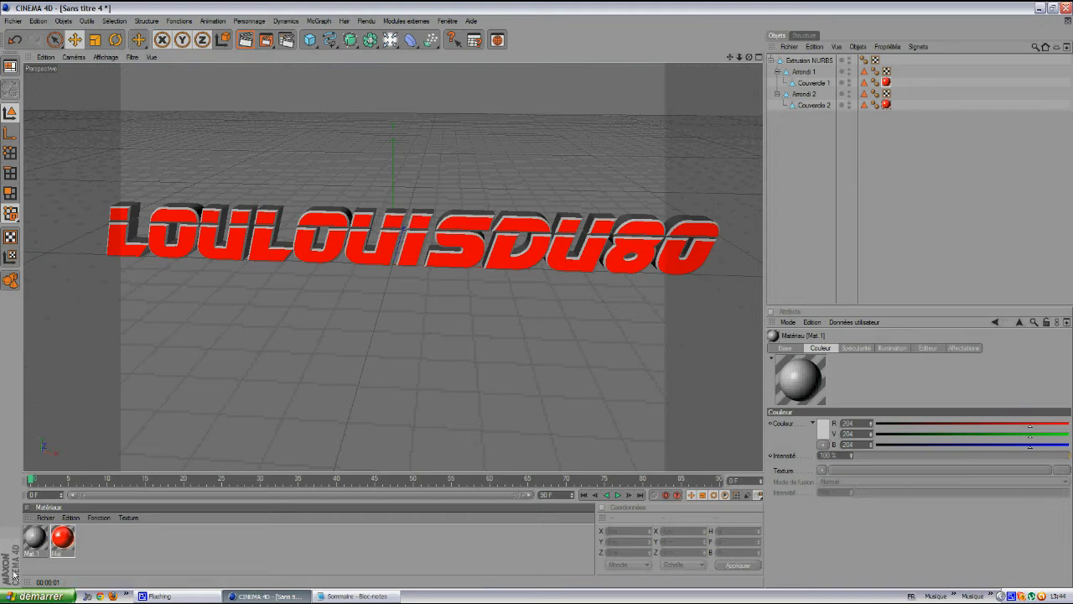
{"action": "double_click", "coordinate": [36, 537]}
{"action": "left_click", "coordinate": [180, 297]}
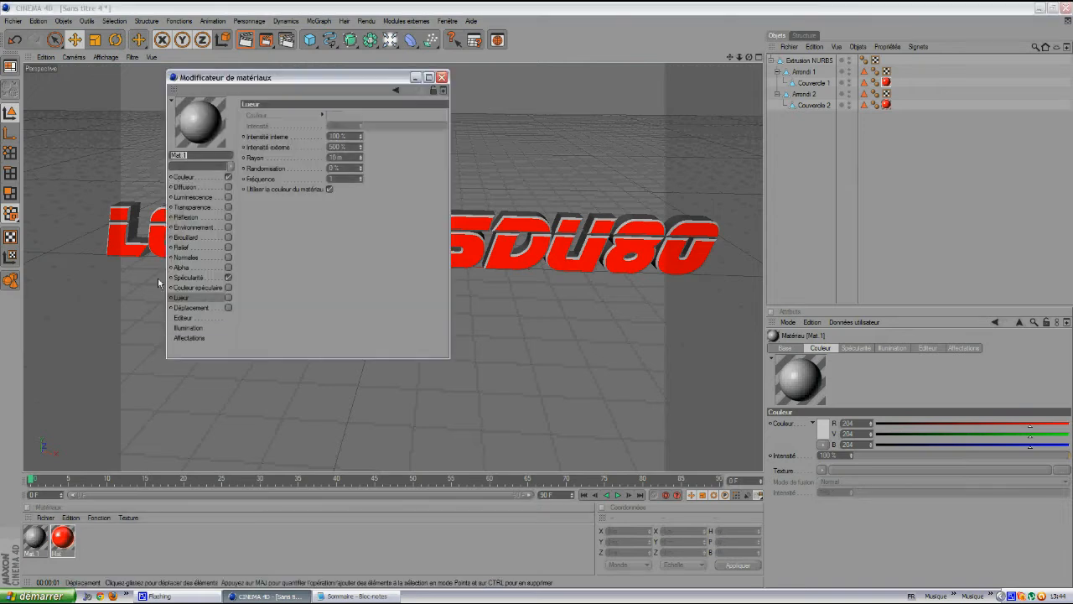
{"action": "left_click", "coordinate": [200, 177]}
{"action": "left_click", "coordinate": [301, 117]}
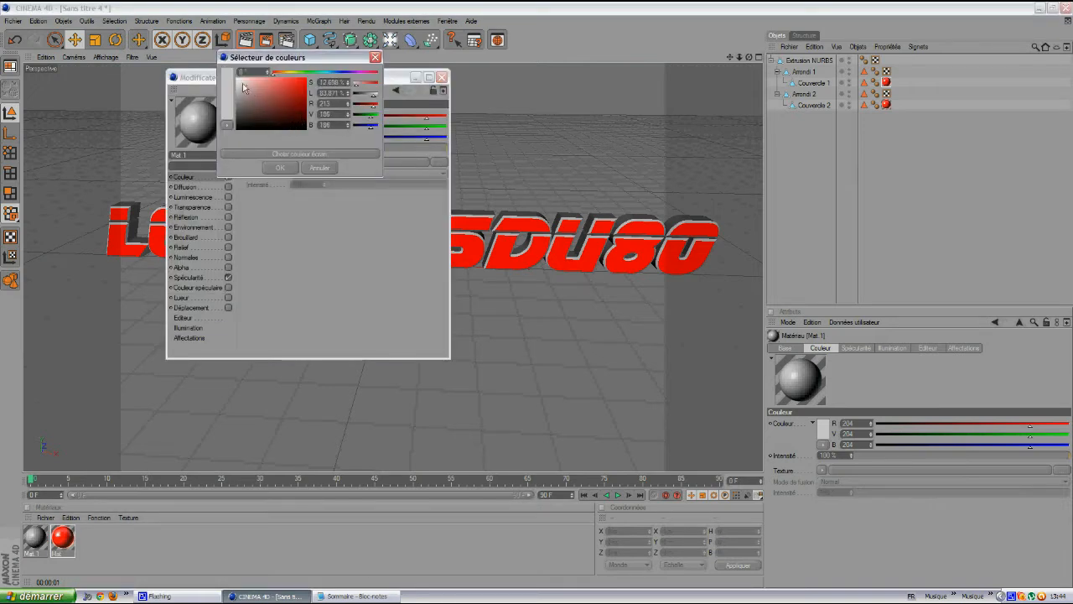
{"action": "left_click", "coordinate": [279, 167]}
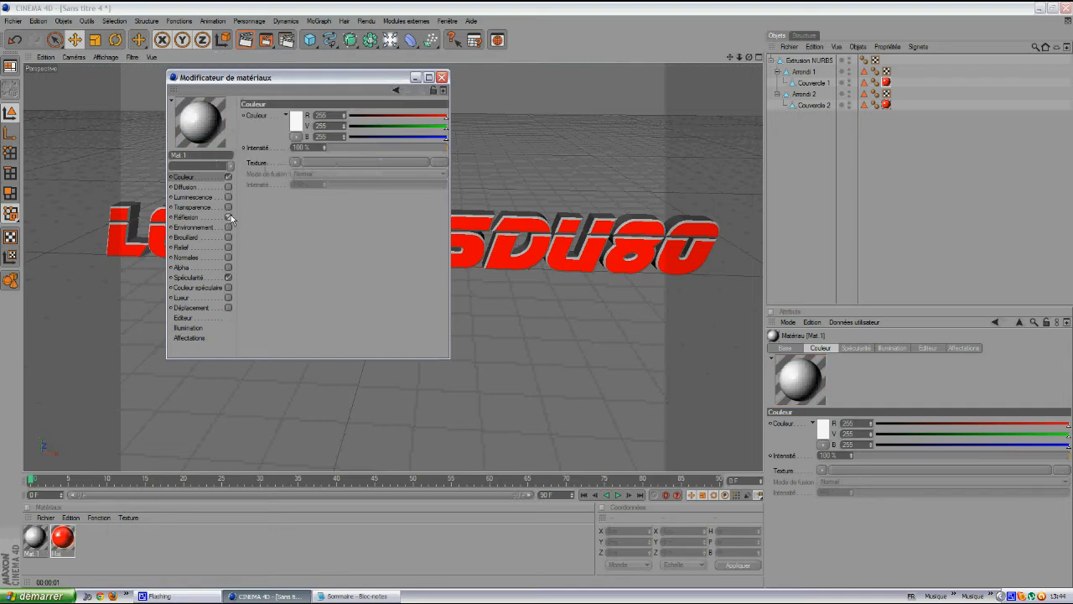
Enable reflection on the white material with an intensity of 20%.
{"action": "left_click", "coordinate": [228, 217]}
{"action": "left_click_drag", "start_coordinate": [311, 148], "coordinate": [211, 149]}
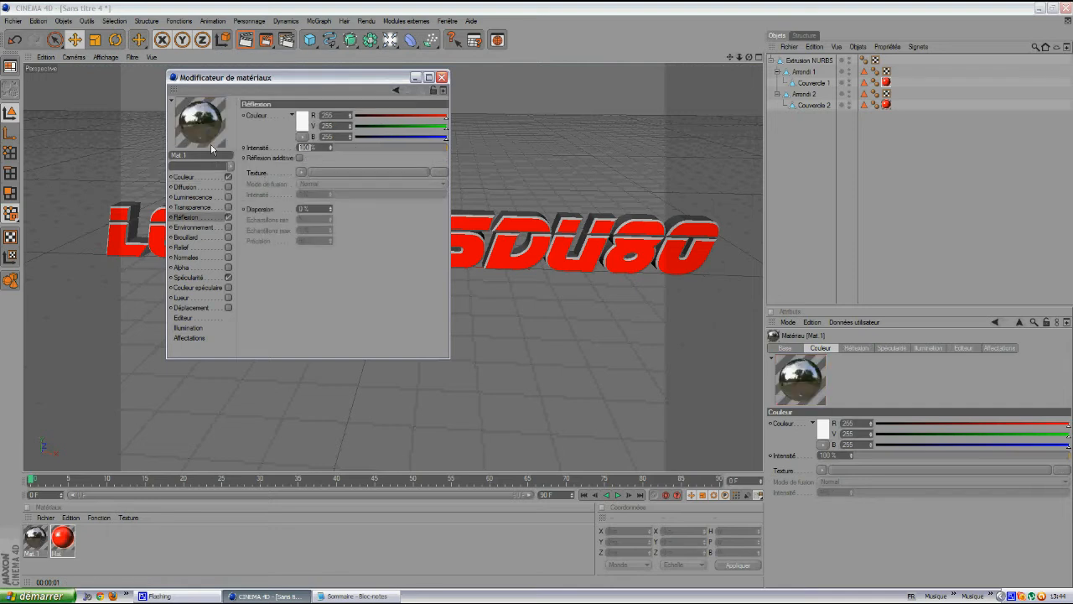
{"action": "key", "text": "Return"}
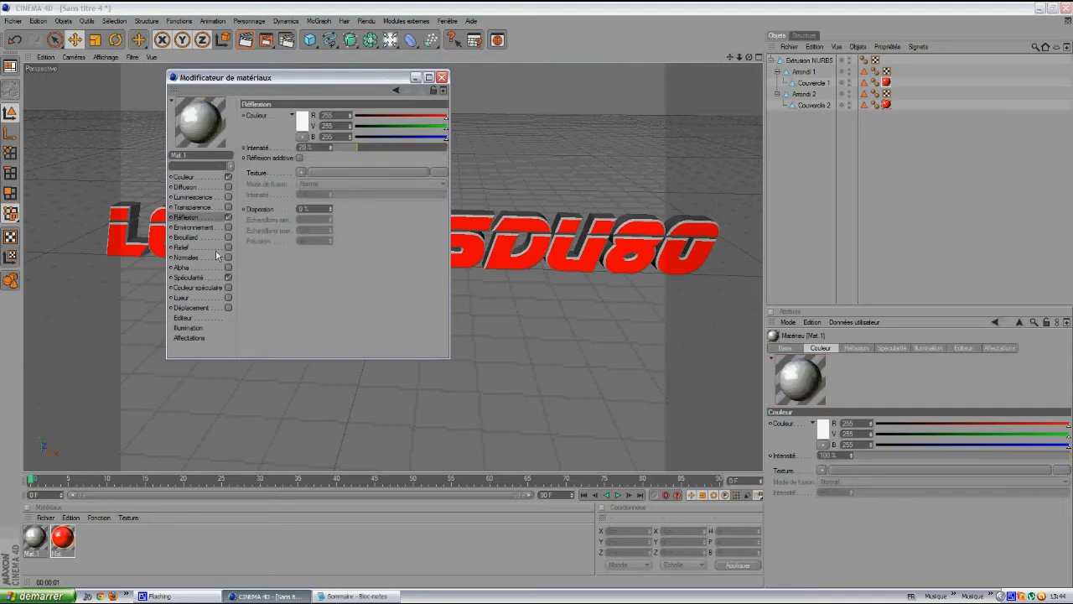
Disable the white material's specularity, enable its glow and close its editor.
{"action": "left_click", "coordinate": [228, 278]}
{"action": "left_click", "coordinate": [204, 298]}
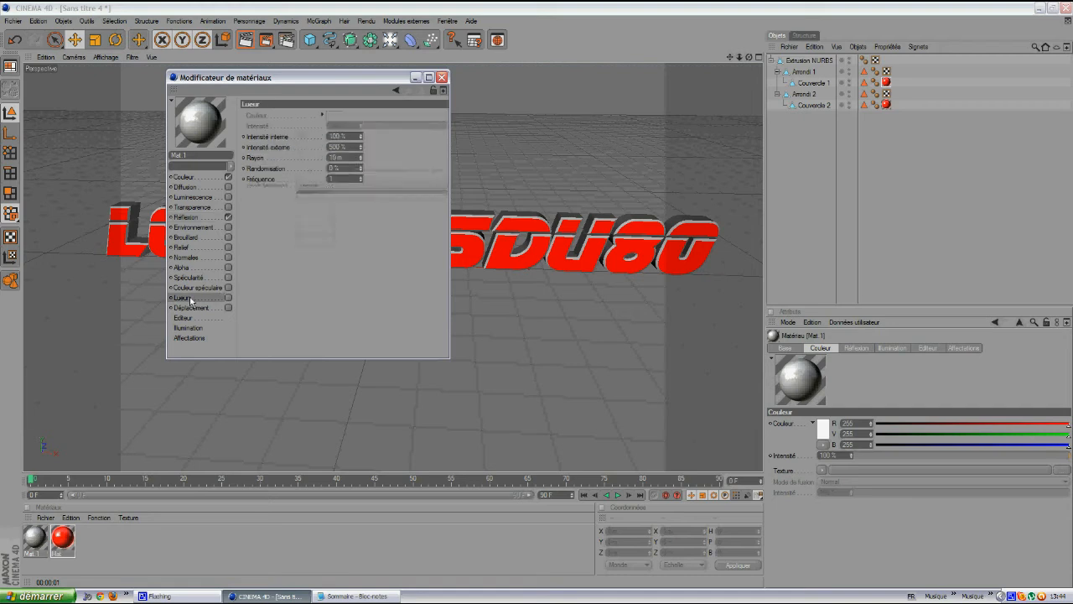
{"action": "left_click", "coordinate": [228, 298]}
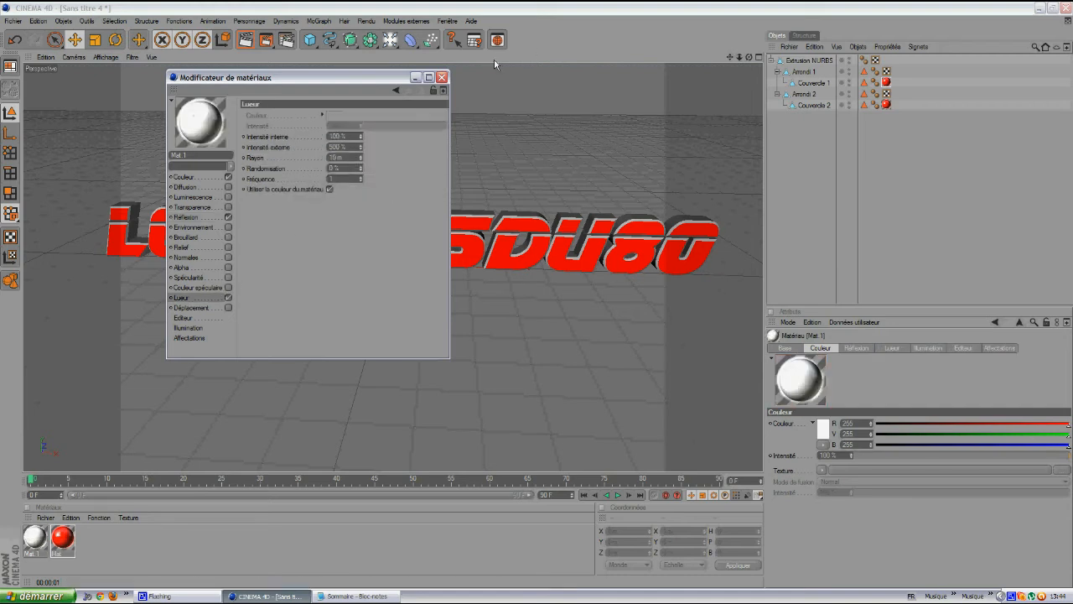
{"action": "left_click", "coordinate": [441, 77]}
Apply the white material to the text's bevels, Arrondi 1 and Arrondi 2.
{"action": "left_click_drag", "start_coordinate": [39, 535], "coordinate": [815, 74]}
{"action": "left_click_drag", "start_coordinate": [36, 535], "coordinate": [800, 97]}
{"action": "left_click_drag", "start_coordinate": [749, 57], "coordinate": [542, 295]}
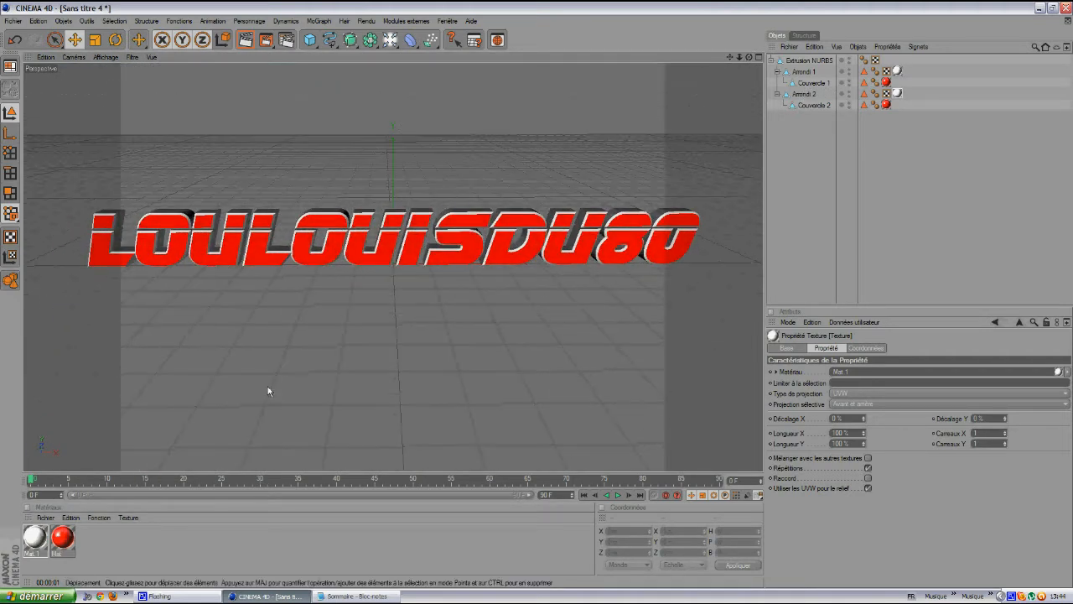
{"action": "left_click_drag", "start_coordinate": [898, 71], "coordinate": [919, 121]}
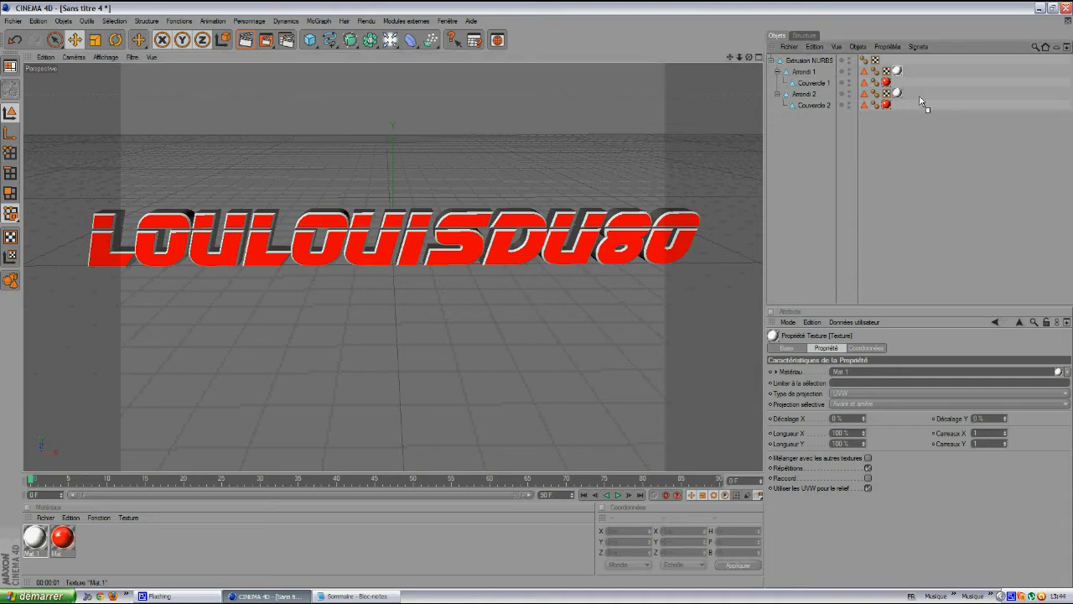
{"action": "left_click_drag", "start_coordinate": [895, 60], "coordinate": [897, 72]}
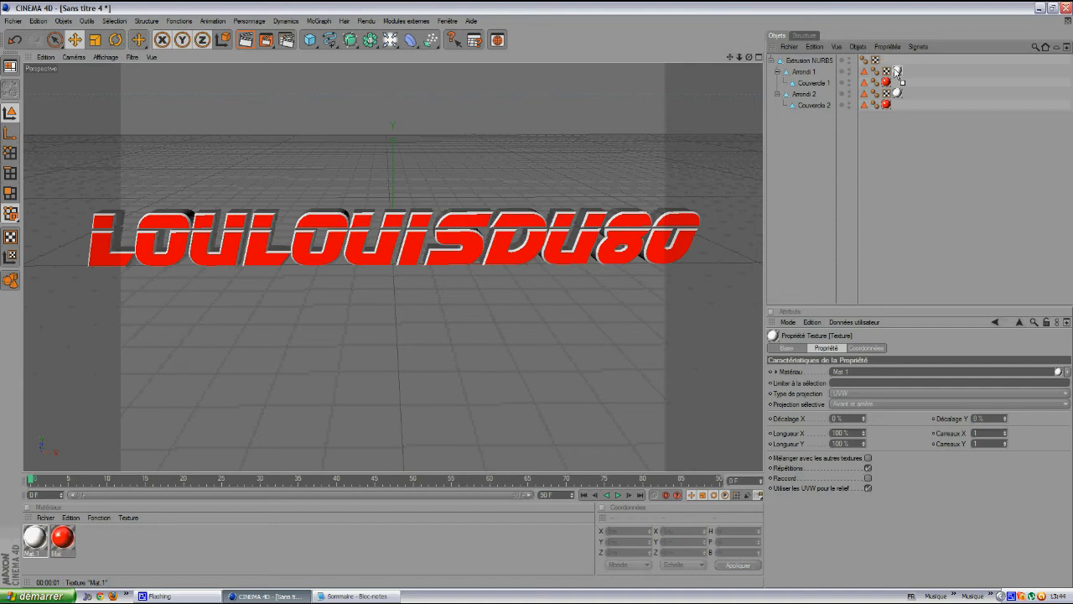
Create a third material with specularity disabled and set its colour to blue, RGB 0, 51, 255.
{"action": "left_click", "coordinate": [46, 518]}
{"action": "left_click", "coordinate": [72, 376]}
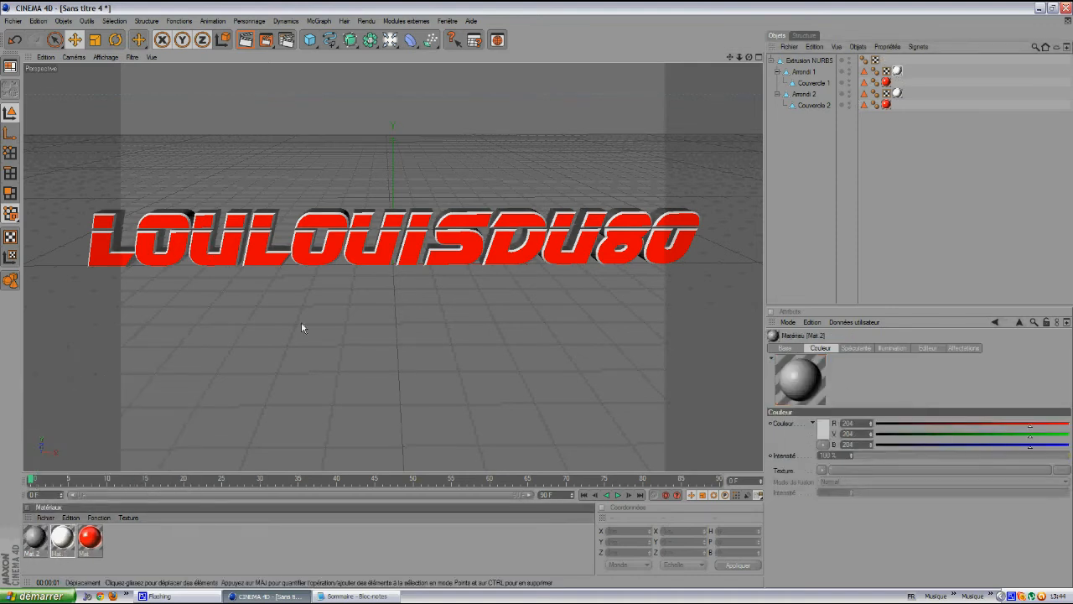
{"action": "double_click", "coordinate": [39, 535]}
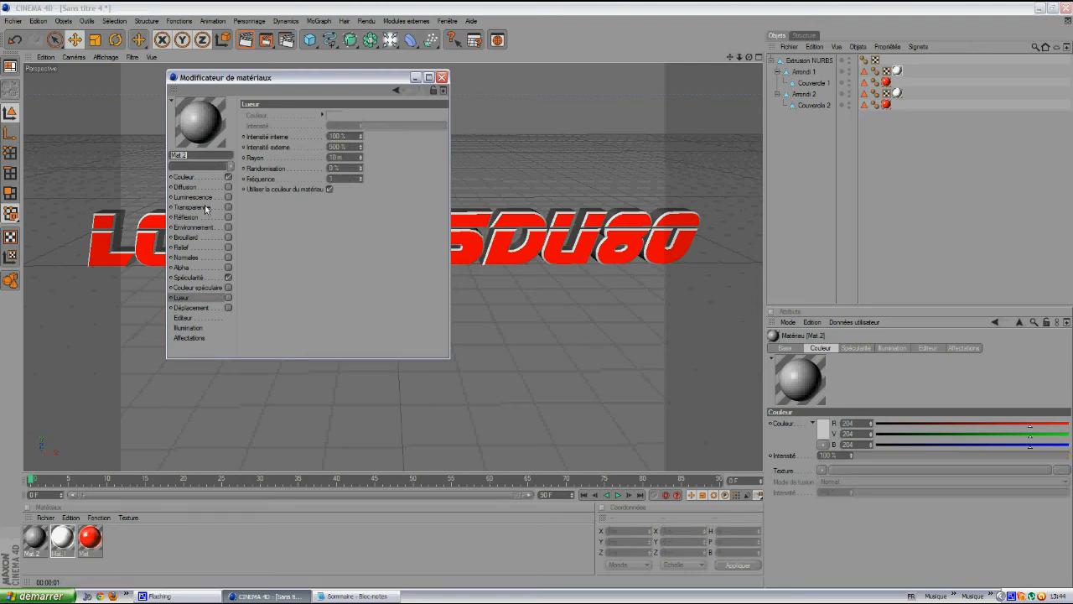
{"action": "left_click", "coordinate": [184, 177]}
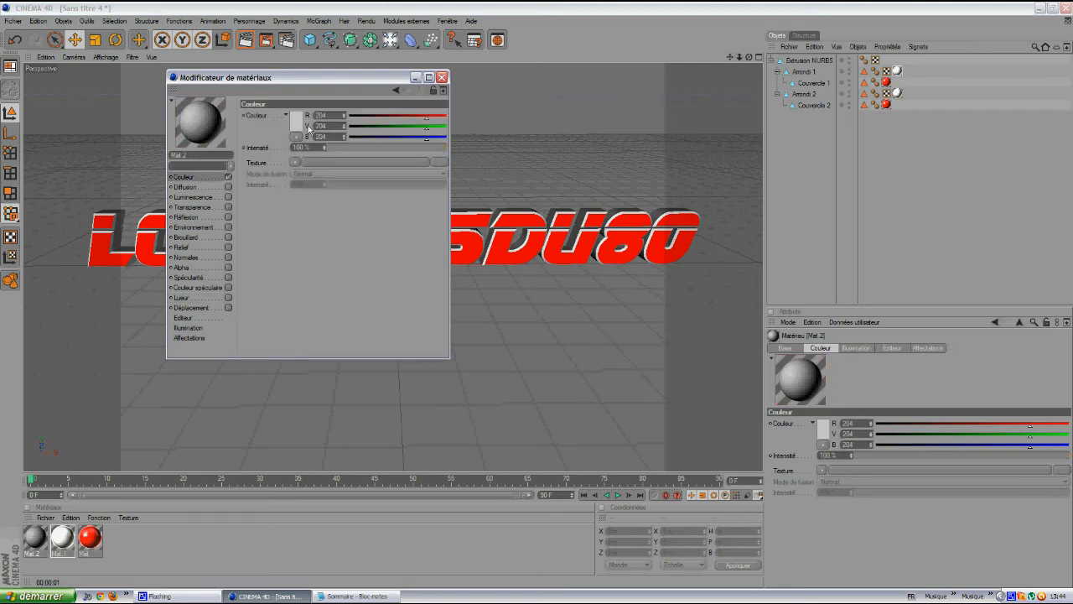
{"action": "left_click", "coordinate": [298, 125]}
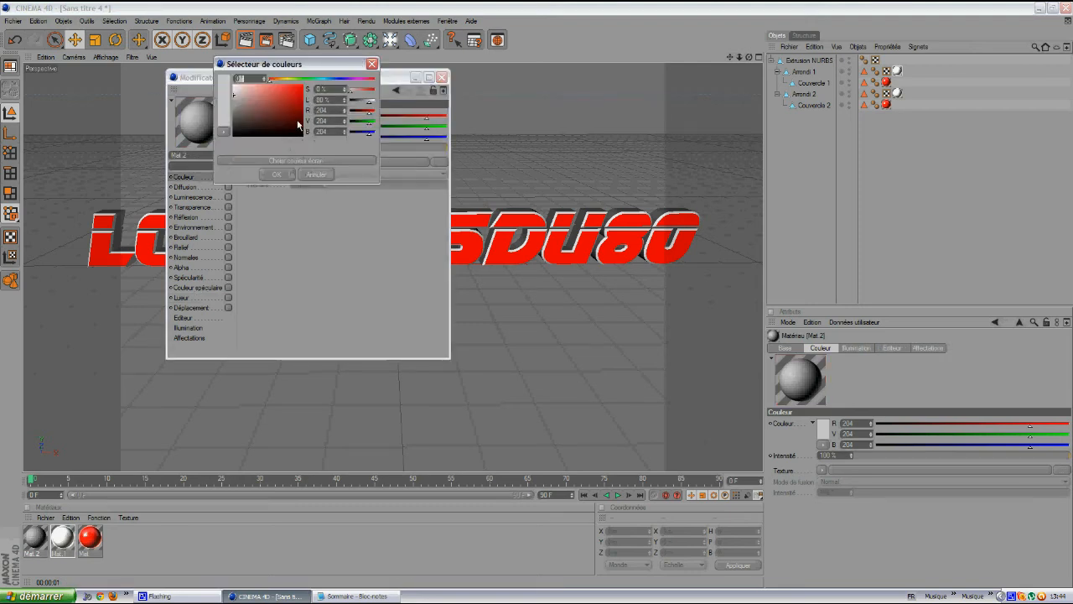
{"action": "left_click", "coordinate": [335, 79]}
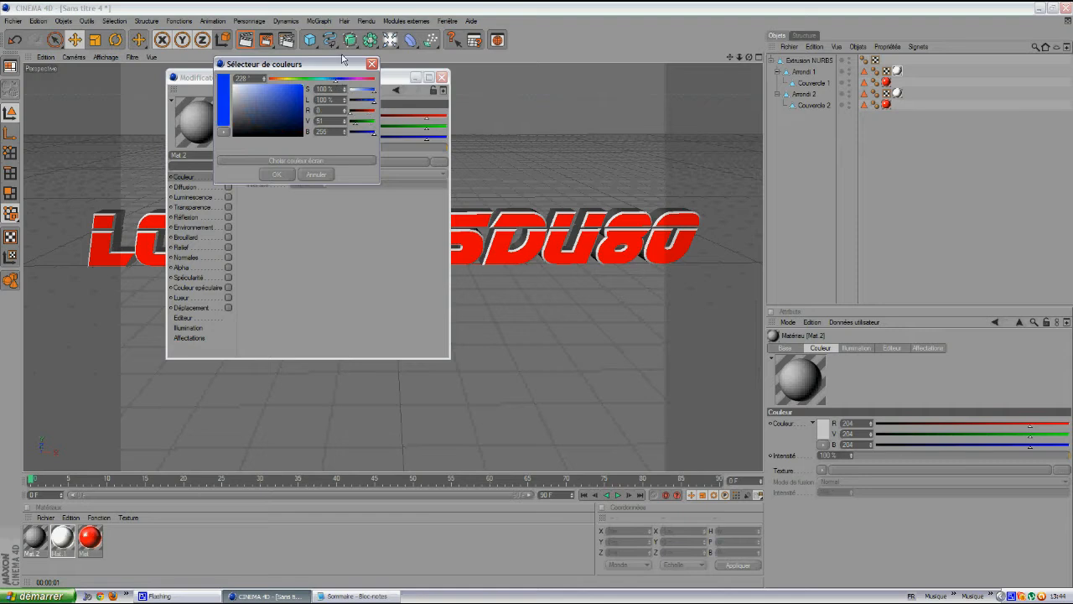
{"action": "left_click", "coordinate": [276, 175]}
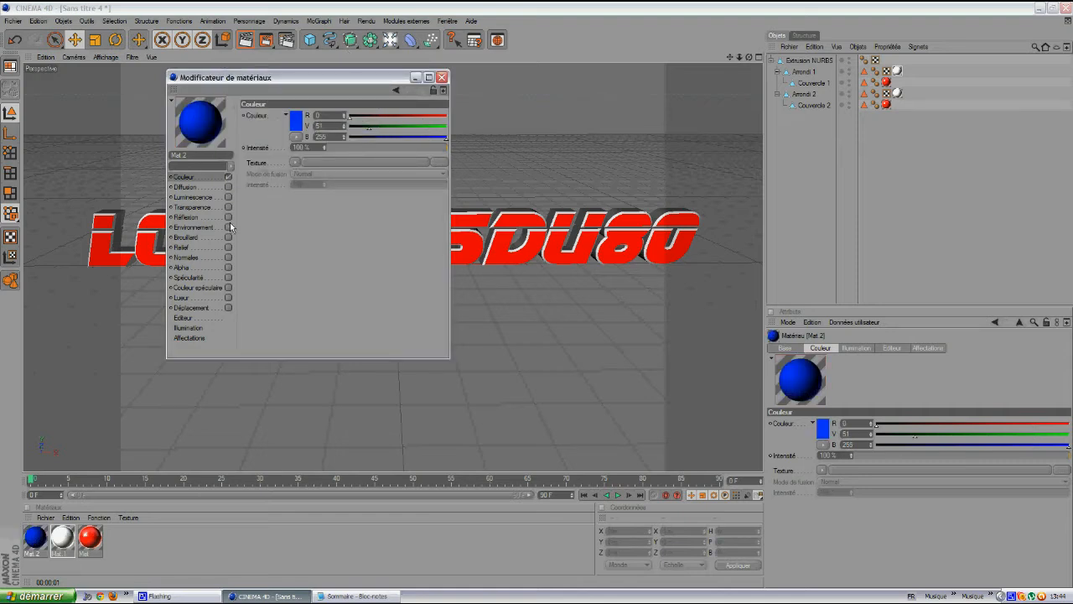
Enable reflection on the blue material with an intensity of 20%.
{"action": "left_click", "coordinate": [228, 218]}
{"action": "type", "text": "20"}
{"action": "key", "text": "Return"}
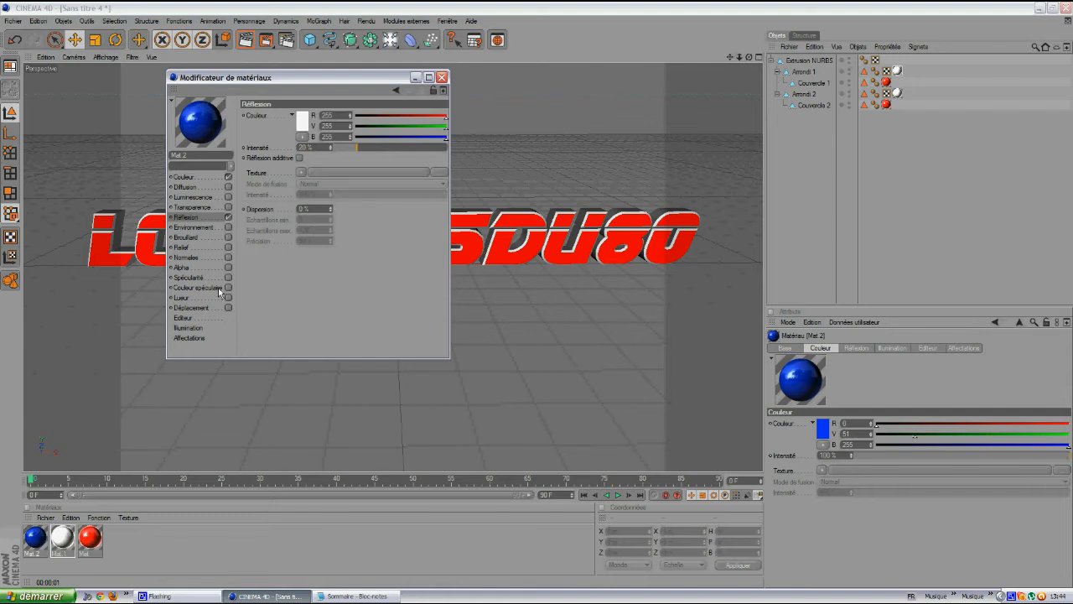
Enable glow on the blue material and apply it to the Extrusion NURBS object to colour the text's sides.
{"action": "left_click", "coordinate": [228, 297]}
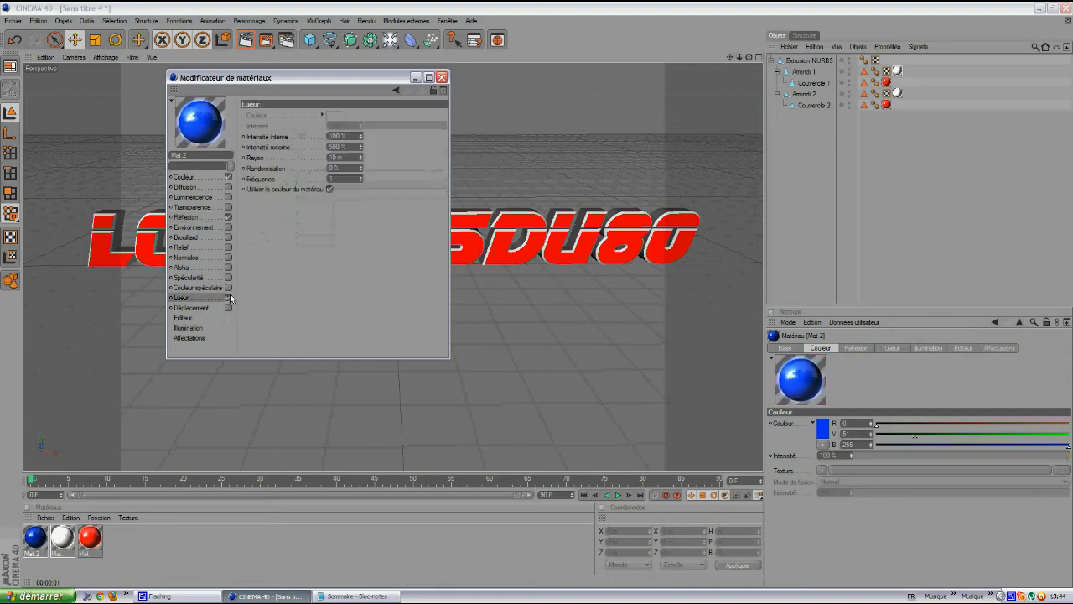
{"action": "left_click", "coordinate": [442, 77]}
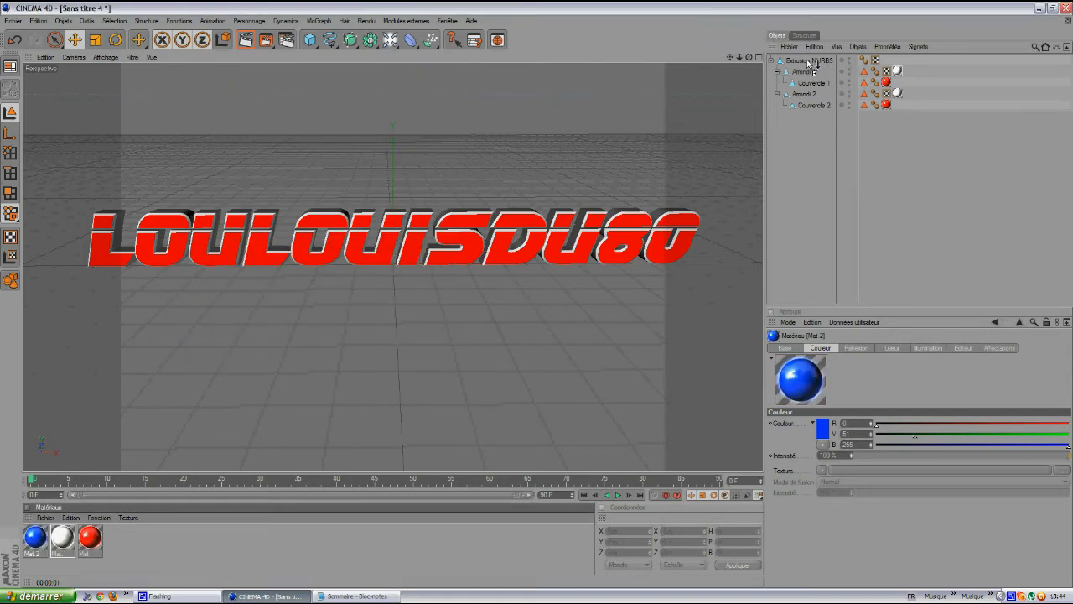
{"action": "left_click_drag", "start_coordinate": [811, 61], "coordinate": [238, 223]}
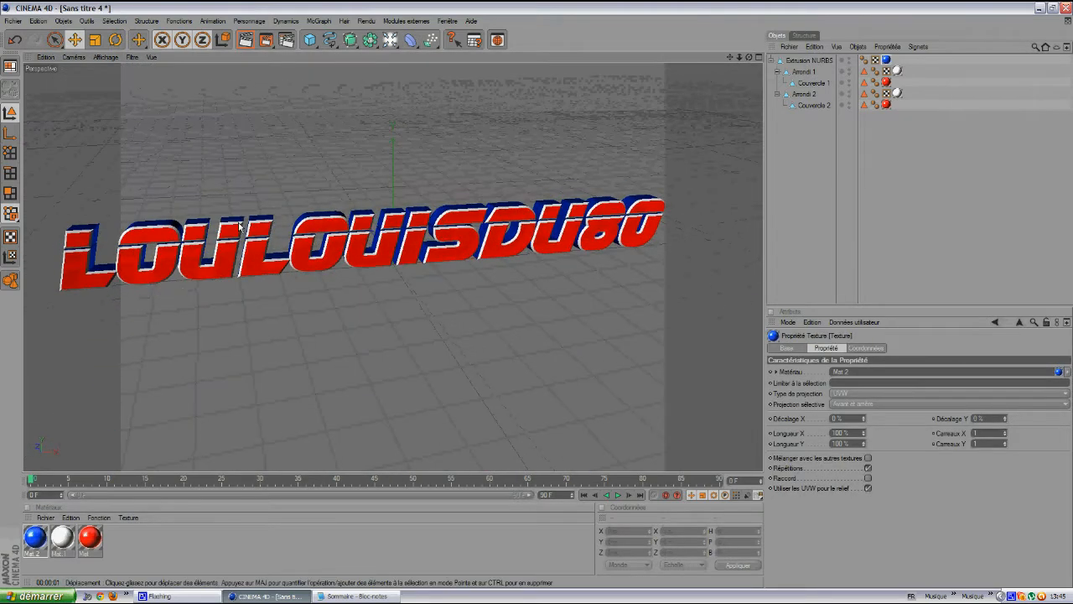
Change the white bevel material's colour to bright green, RGB 21, 255, 0.
{"action": "double_click", "coordinate": [62, 538]}
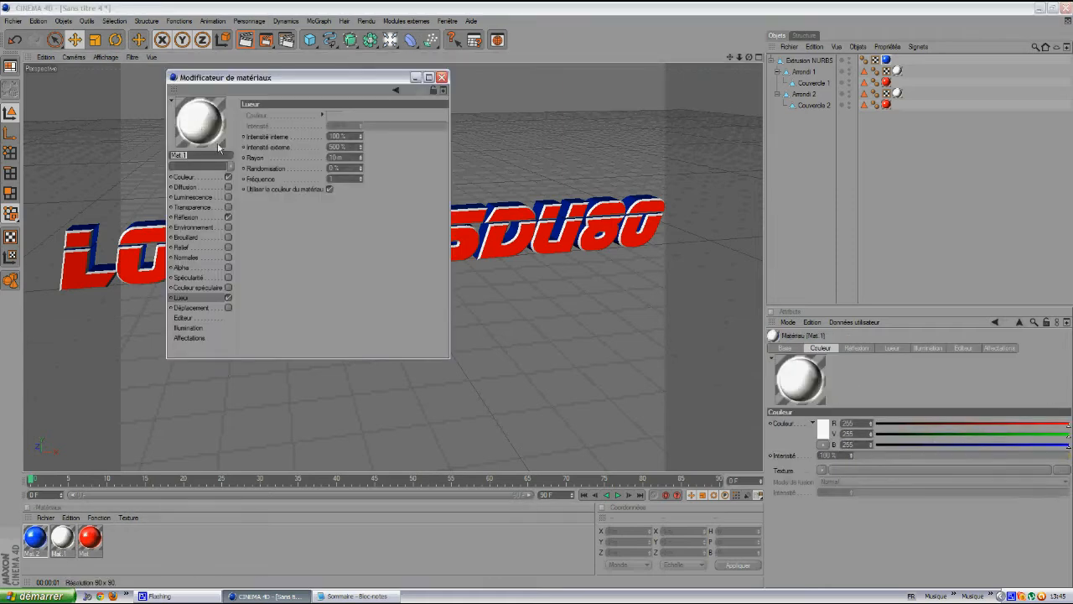
{"action": "left_click", "coordinate": [202, 175]}
{"action": "left_click", "coordinate": [295, 126]}
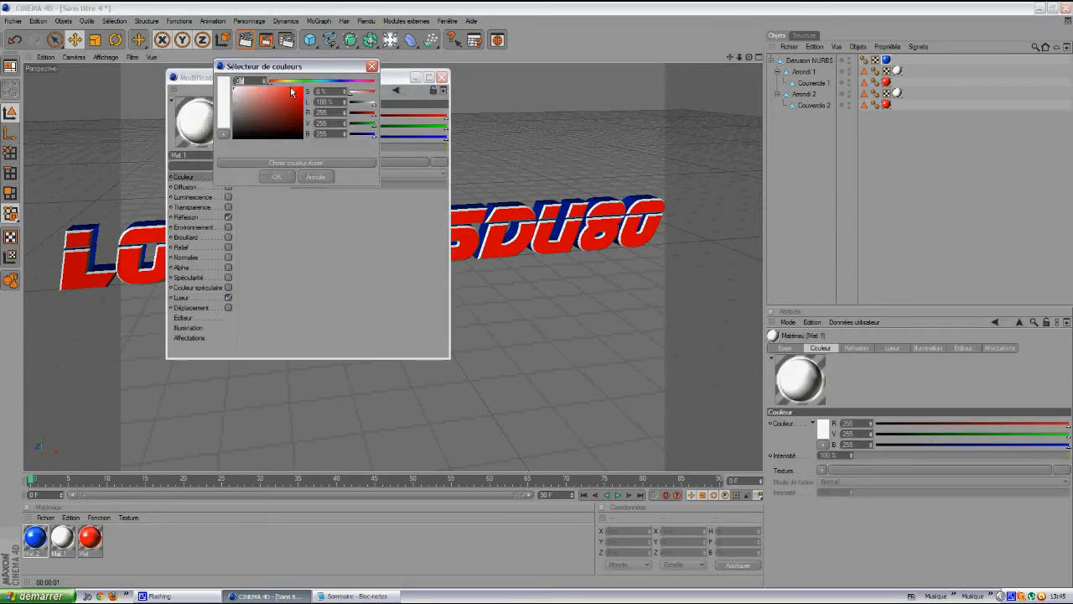
{"action": "left_click", "coordinate": [304, 82]}
{"action": "left_click", "coordinate": [302, 88]}
{"action": "left_click", "coordinate": [276, 177]}
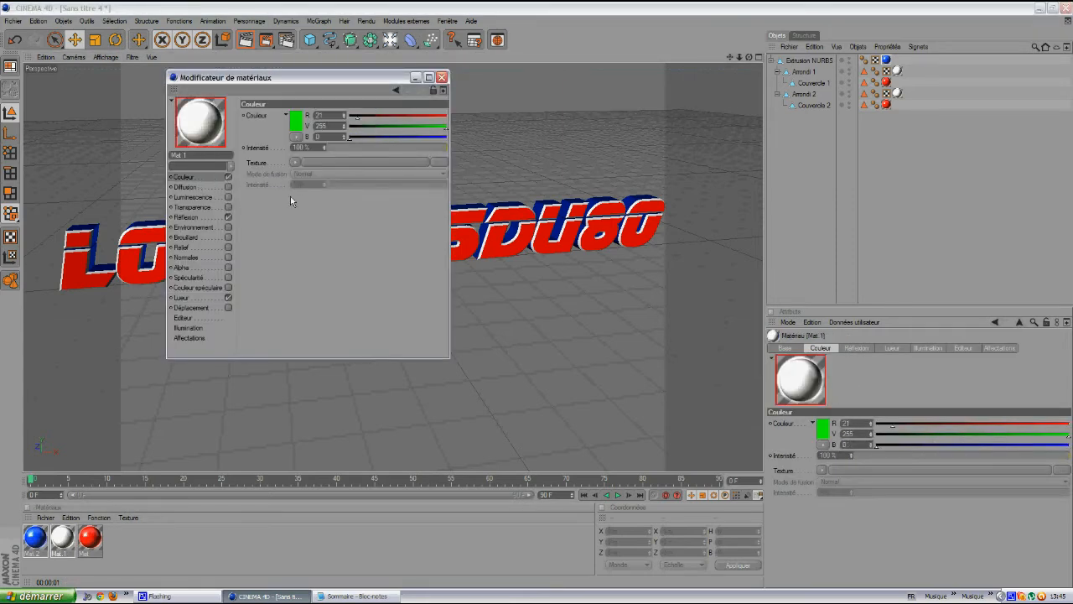
{"action": "left_click", "coordinate": [441, 78]}
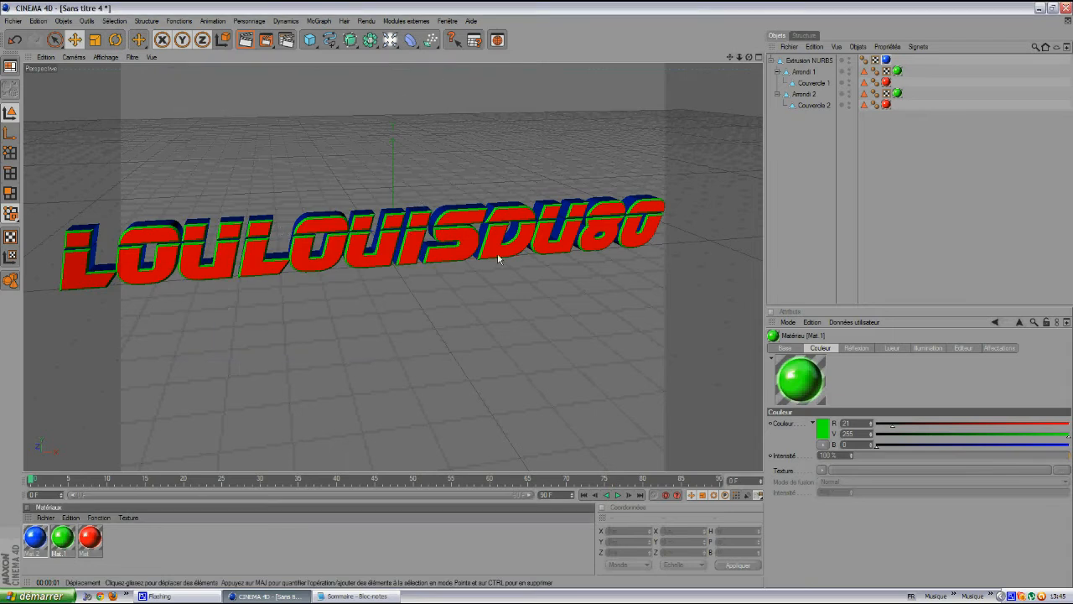
Add a light and place it above and in front of the text, at about Y 503 m and Z -642 m.
{"action": "left_click_drag", "start_coordinate": [547, 295], "coordinate": [450, 137], "text": "alt"}
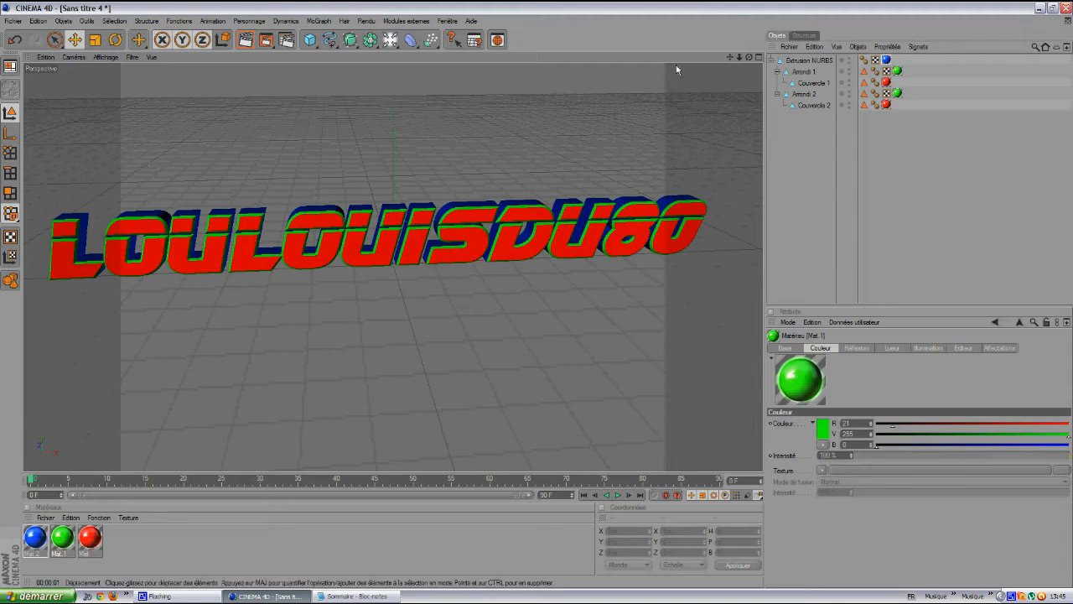
{"action": "left_click_drag", "start_coordinate": [749, 57], "coordinate": [223, 7]}
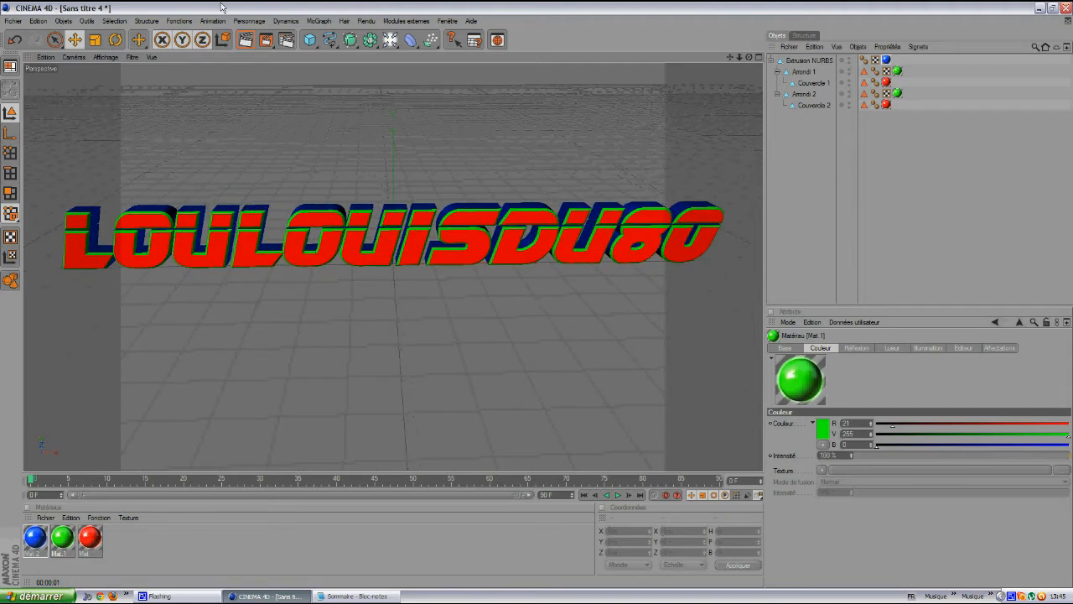
{"action": "left_click", "coordinate": [390, 39]}
{"action": "left_click_drag", "start_coordinate": [537, 295], "coordinate": [537, 300]}
{"action": "left_click_drag", "start_coordinate": [749, 60], "coordinate": [531, 100]}
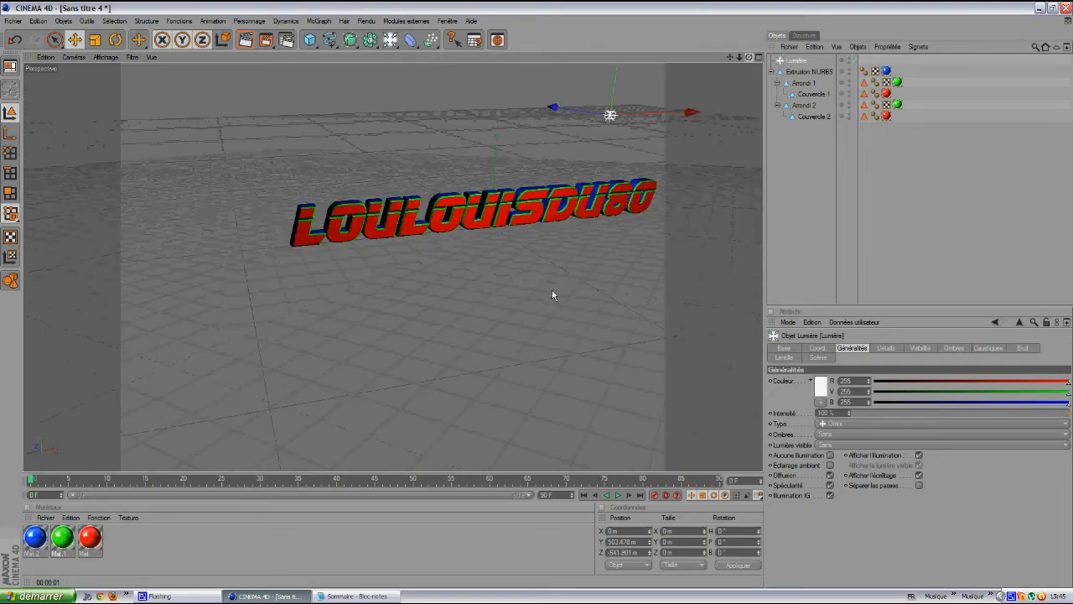
Render the viewport to preview the lit, coloured text from a front-facing angle.
{"action": "left_click_drag", "start_coordinate": [551, 290], "coordinate": [531, 298]}
{"action": "left_click_drag", "start_coordinate": [731, 57], "coordinate": [503, 311]}
{"action": "scroll", "coordinate": [428, 215], "scroll_direction": "up", "scroll_amount": 3}
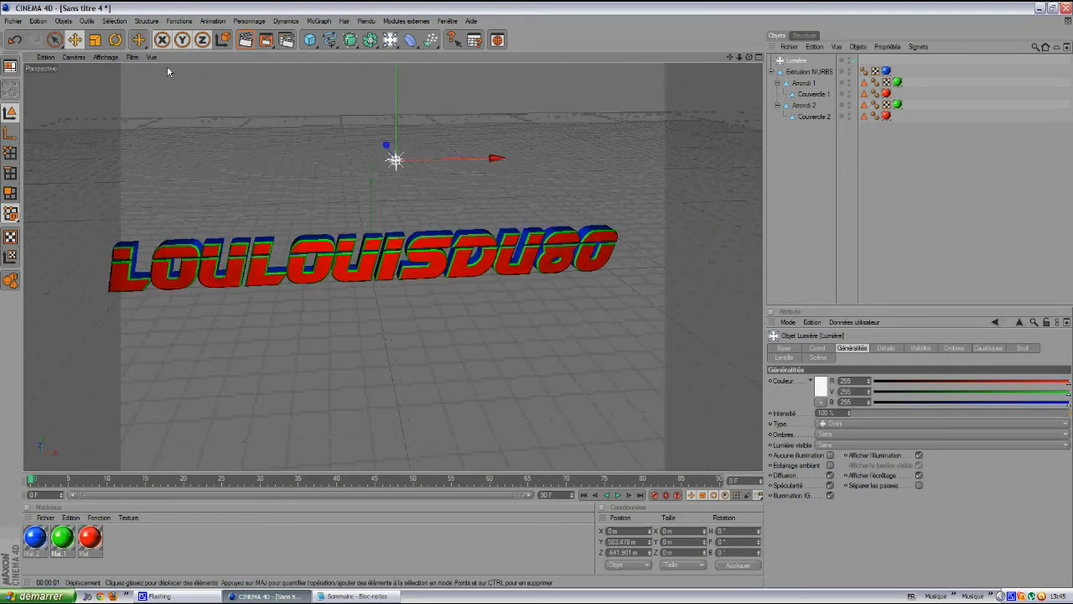
{"action": "left_click", "coordinate": [246, 40]}
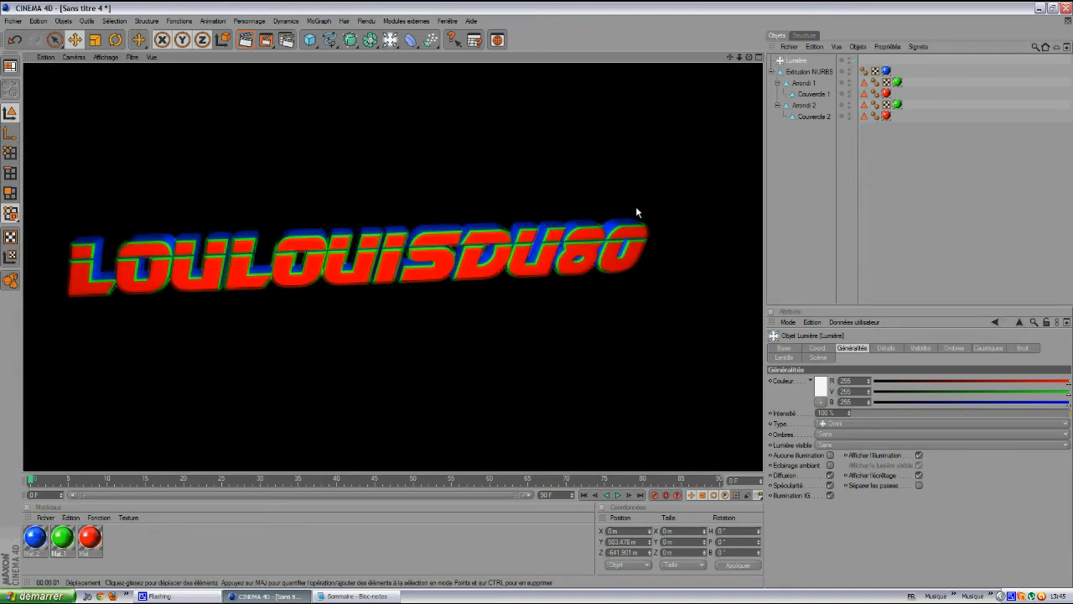
{"action": "left_click_drag", "start_coordinate": [748, 57], "coordinate": [537, 294]}
{"action": "scroll", "coordinate": [311, 227], "scroll_direction": "down", "scroll_amount": 3}
{"action": "scroll", "coordinate": [261, 223], "scroll_direction": "up", "scroll_amount": 4}
{"action": "scroll", "coordinate": [261, 223], "scroll_direction": "down", "scroll_amount": 4}
{"action": "left_click_drag", "start_coordinate": [731, 58], "coordinate": [536, 295]}
{"action": "left_click_drag", "start_coordinate": [731, 57], "coordinate": [536, 295]}
{"action": "left_click", "coordinate": [400, 270]}
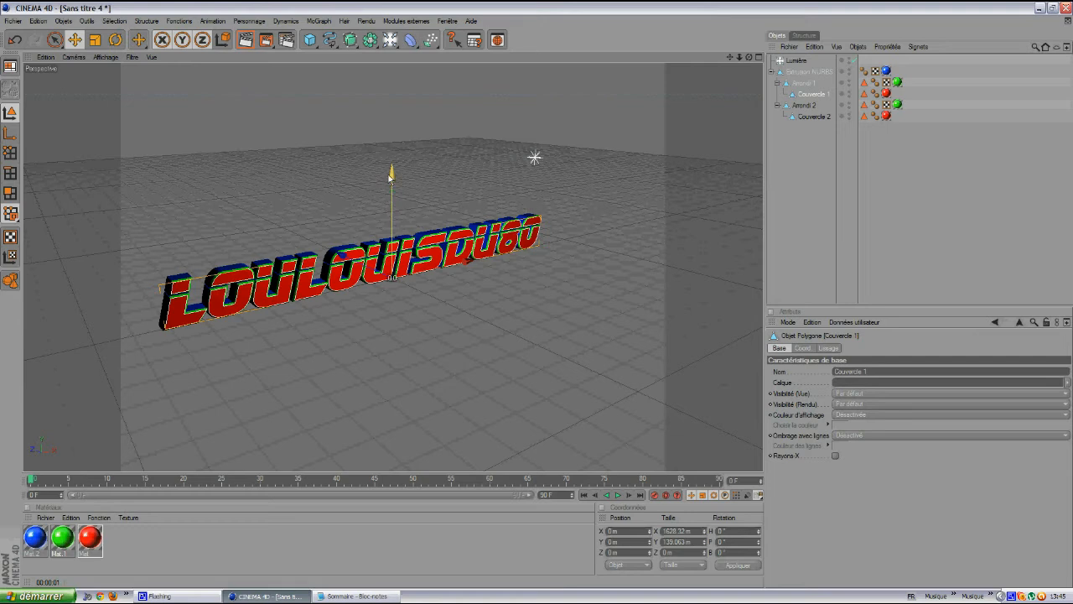
{"action": "left_click_drag", "start_coordinate": [390, 260], "coordinate": [376, 172]}
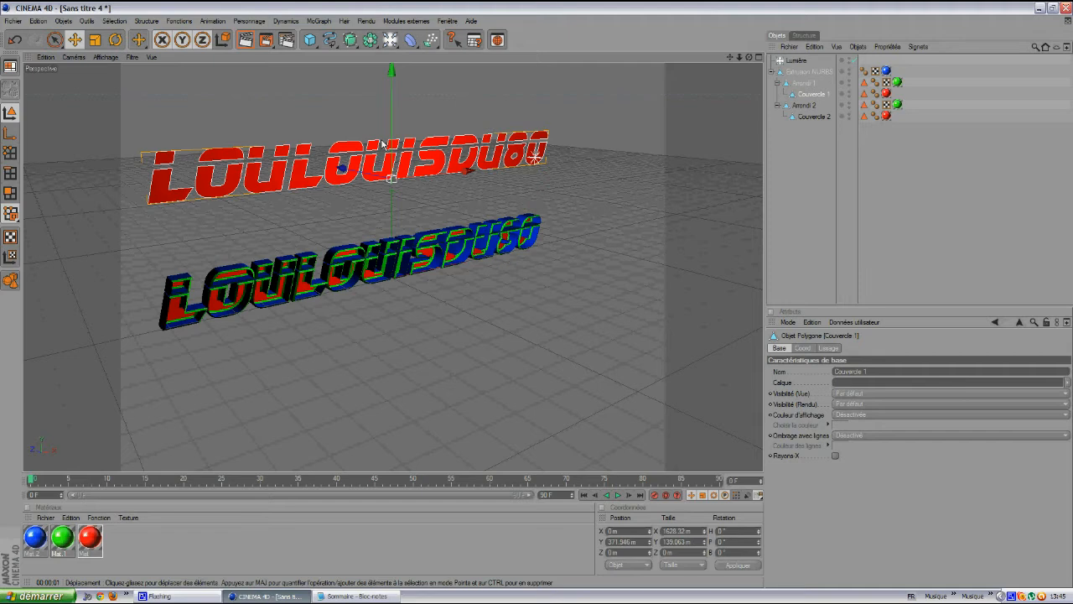
{"action": "key", "text": "ctrl+z"}
Raise the whole Extrusion NURBS text object along the vertical axis to about Y 190 m.
{"action": "left_click", "coordinate": [798, 186]}
{"action": "left_click", "coordinate": [799, 73]}
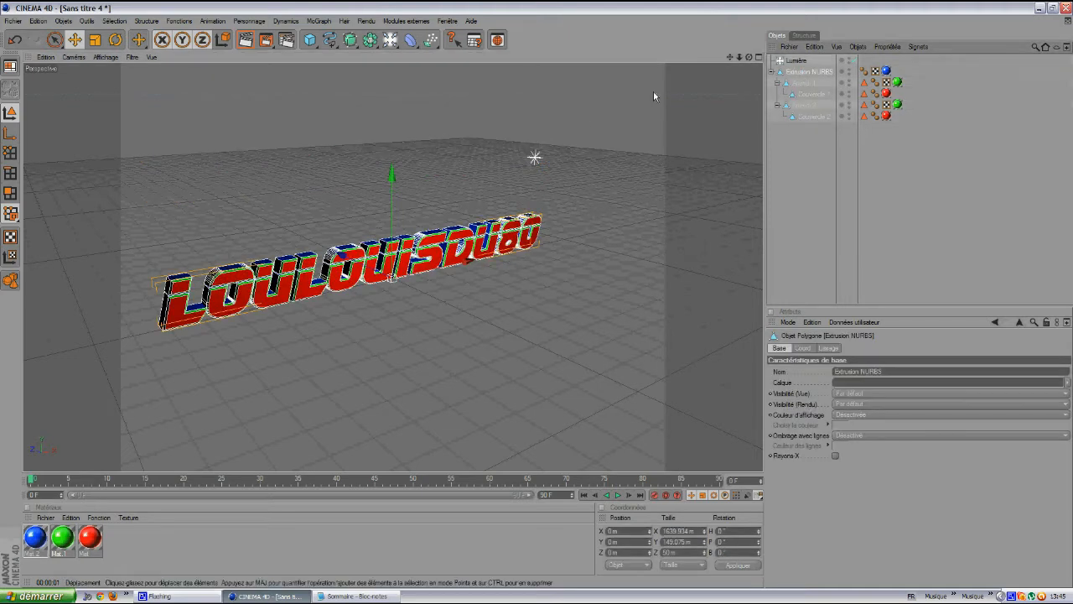
{"action": "left_click_drag", "start_coordinate": [397, 202], "coordinate": [397, 150]}
{"action": "left_click_drag", "start_coordinate": [749, 57], "coordinate": [653, 59]}
{"action": "left_click", "coordinate": [310, 40]}
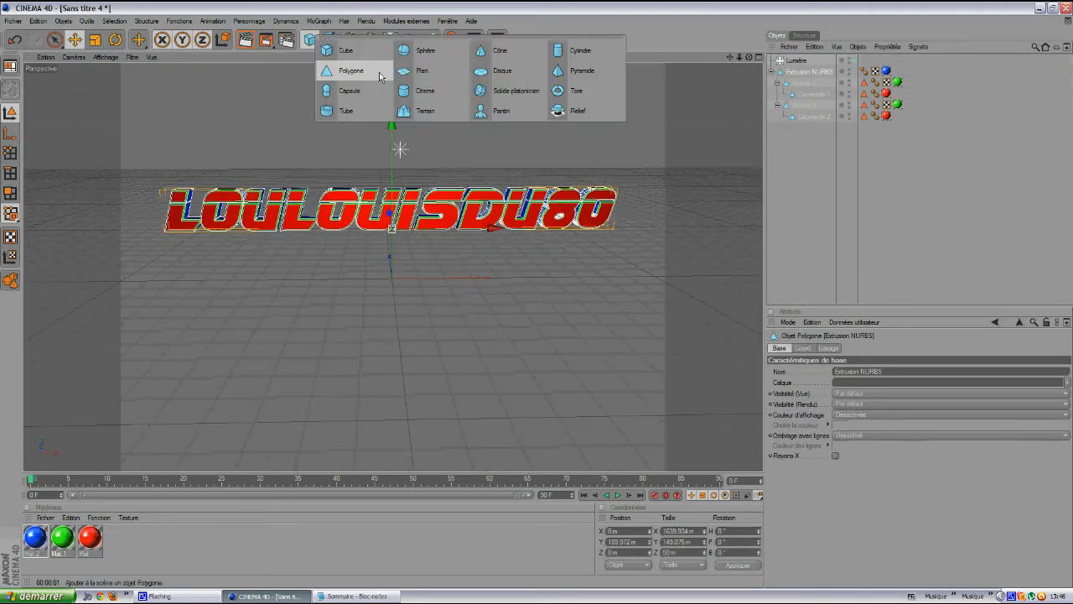
{"action": "left_click", "coordinate": [422, 79]}
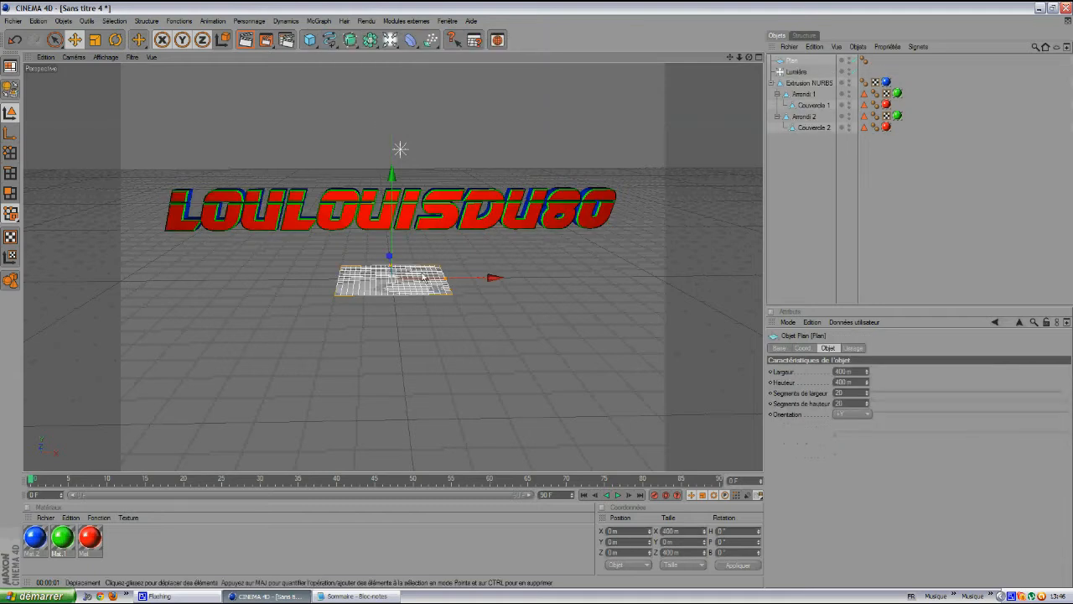
{"action": "key", "text": "Delete"}
Add a floor object (Sol) to the scene beneath the raised text.
{"action": "left_click", "coordinate": [390, 39]}
{"action": "left_click", "coordinate": [517, 100]}
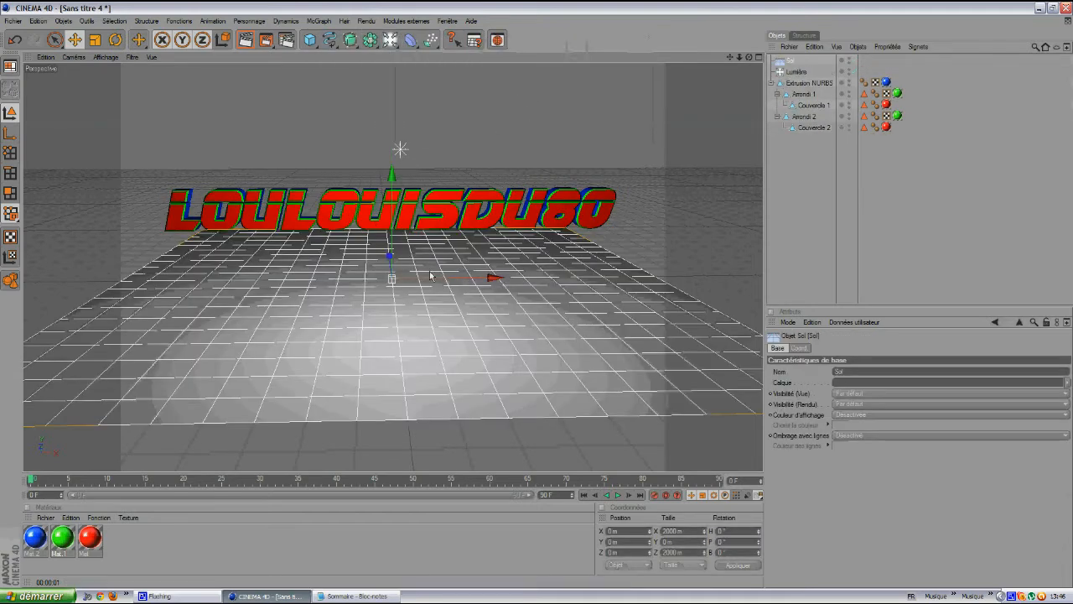
{"action": "scroll", "coordinate": [723, 71], "scroll_direction": "up", "scroll_amount": 1}
{"action": "left_click_drag", "start_coordinate": [749, 57], "coordinate": [3, 553]}
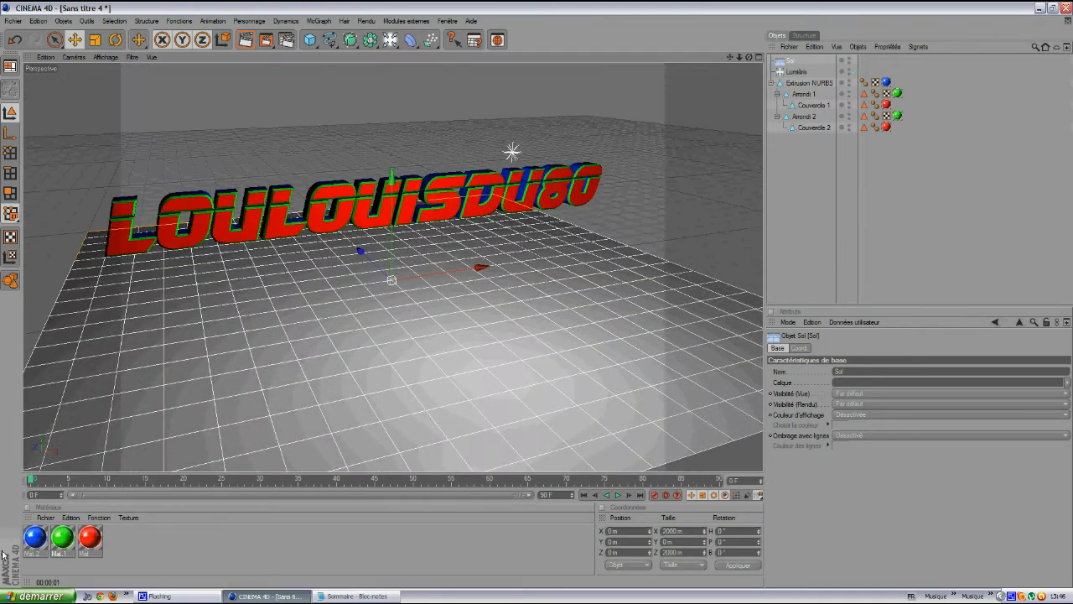
Create a new material and set its colour to black, RGB 0, 0, 0.
{"action": "left_click", "coordinate": [42, 517]}
{"action": "left_click", "coordinate": [93, 374]}
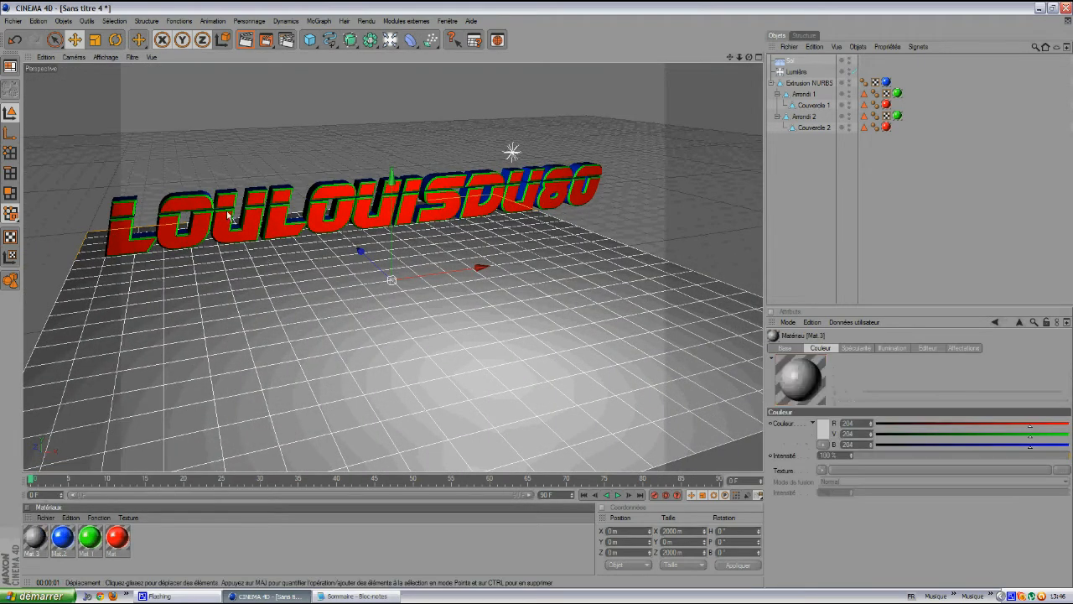
{"action": "double_click", "coordinate": [34, 537]}
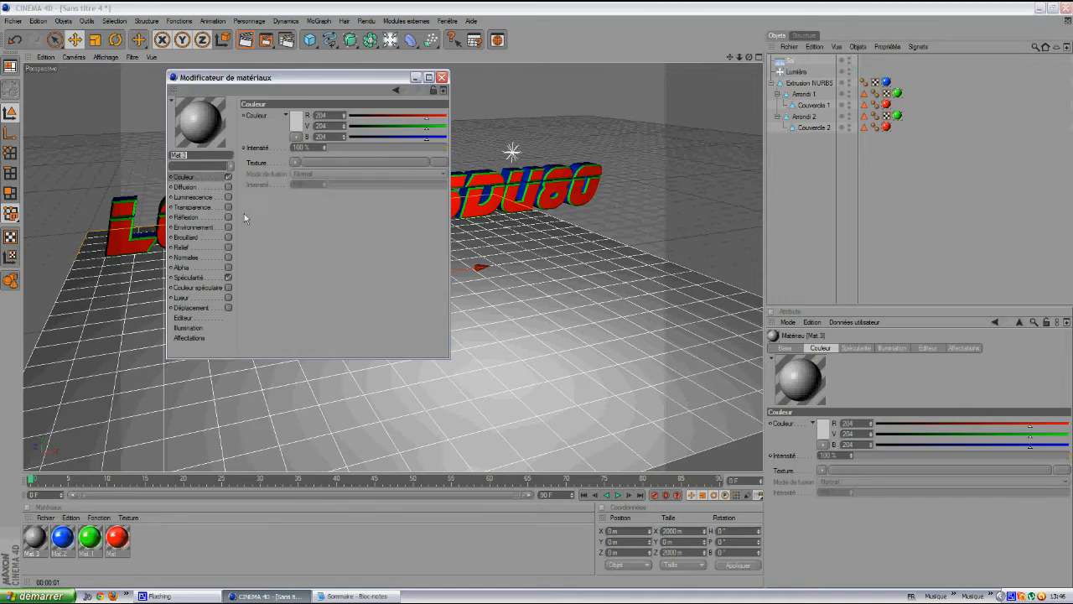
{"action": "left_click", "coordinate": [292, 123]}
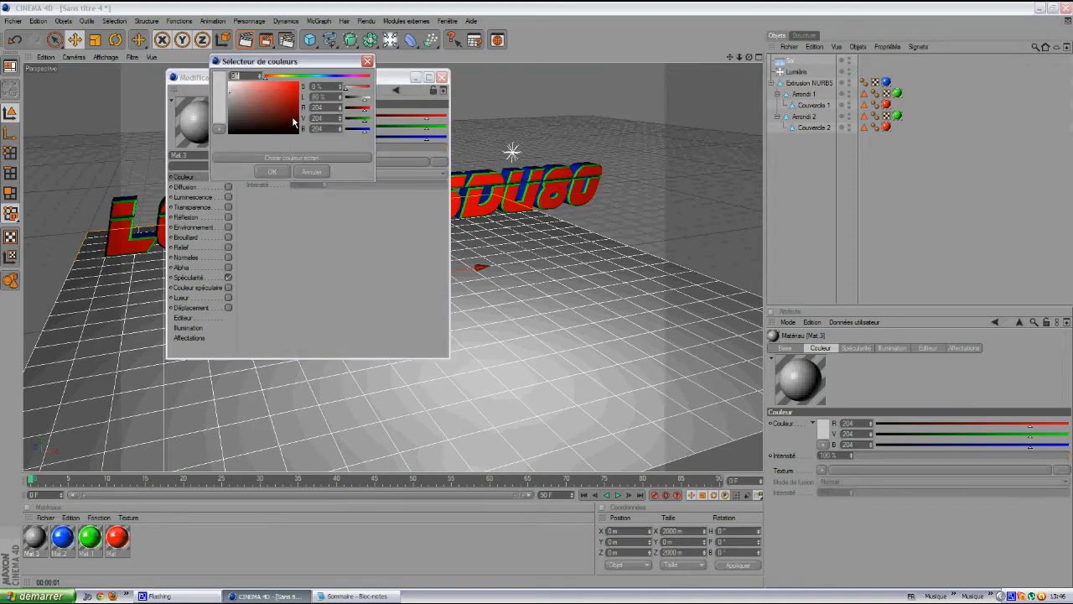
{"action": "left_click", "coordinate": [273, 172]}
Enable reflection on the black material at a low intensity and close the material editor.
{"action": "left_click", "coordinate": [228, 217]}
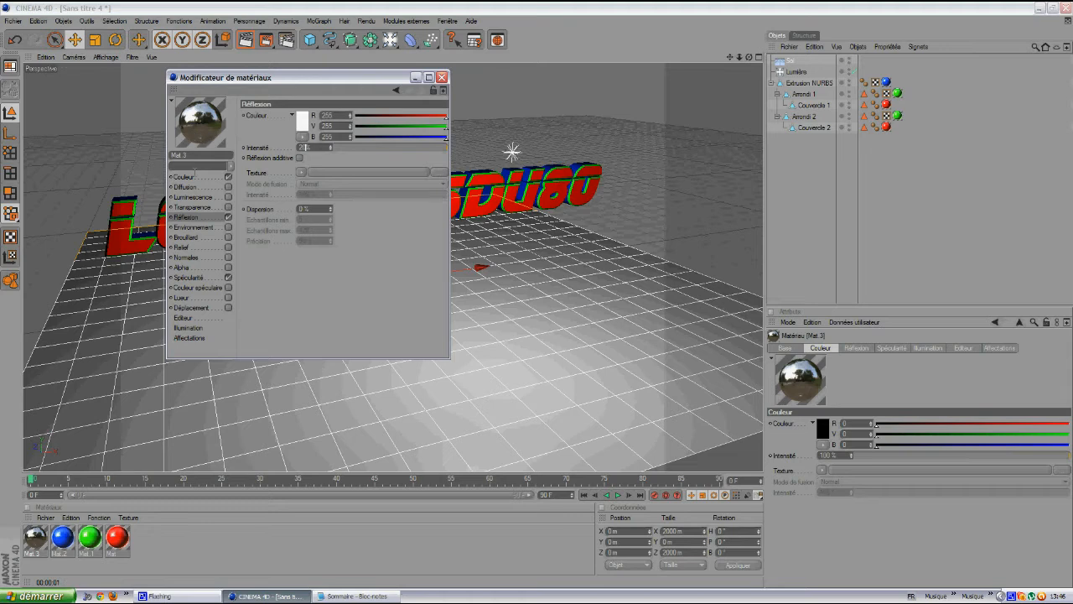
{"action": "left_click", "coordinate": [271, 285]}
{"action": "left_click", "coordinate": [442, 77]}
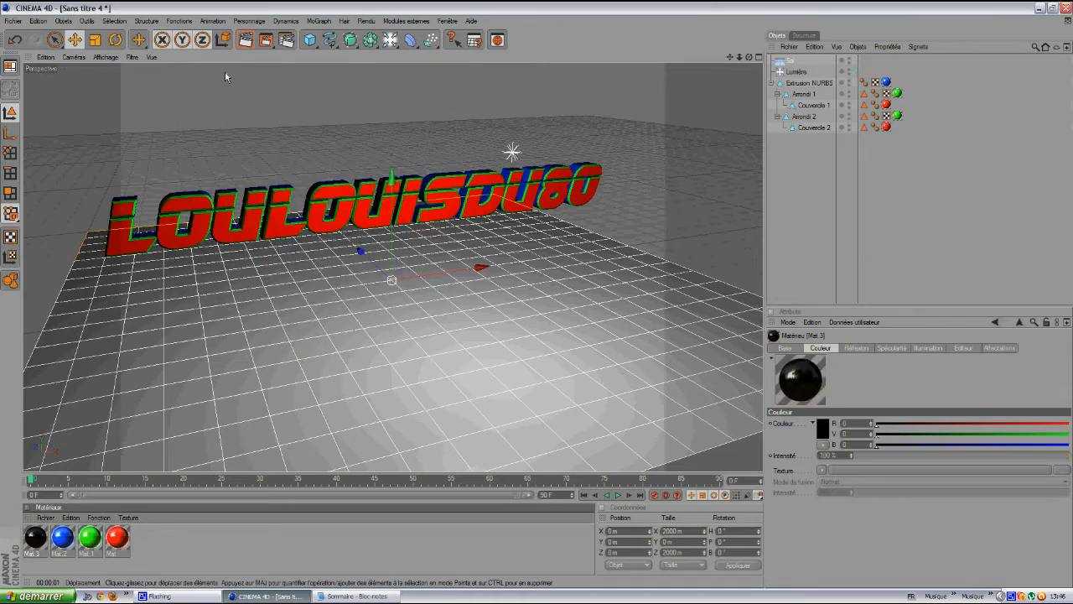
Add a cube as a base for the text and set its X size to 1800 m.
{"action": "left_click_drag", "start_coordinate": [308, 41], "coordinate": [326, 51]}
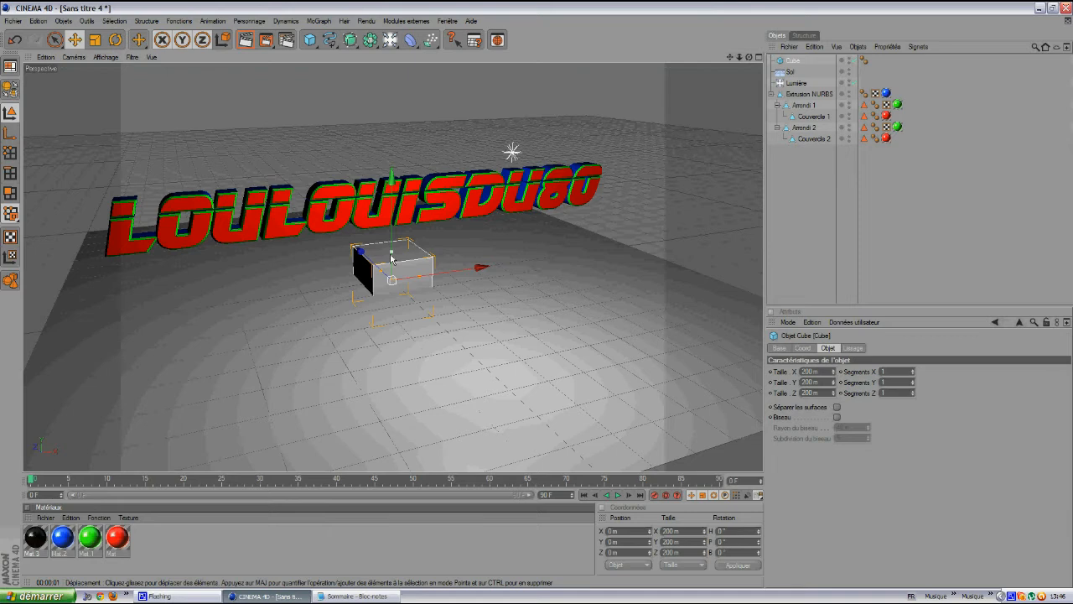
{"action": "left_click_drag", "start_coordinate": [749, 57], "coordinate": [539, 298]}
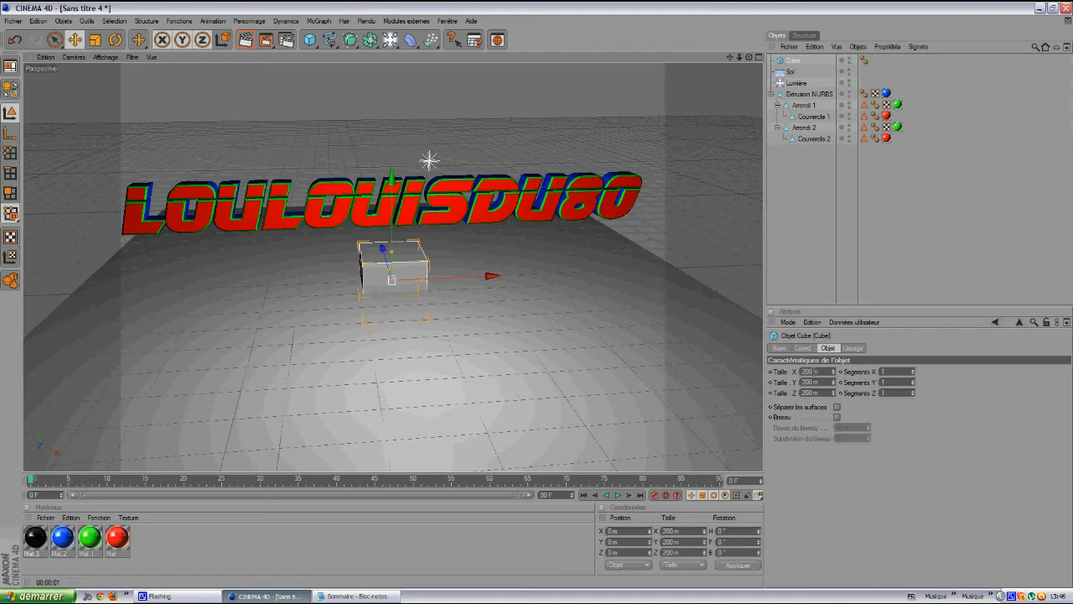
{"action": "type", "text": "500"}
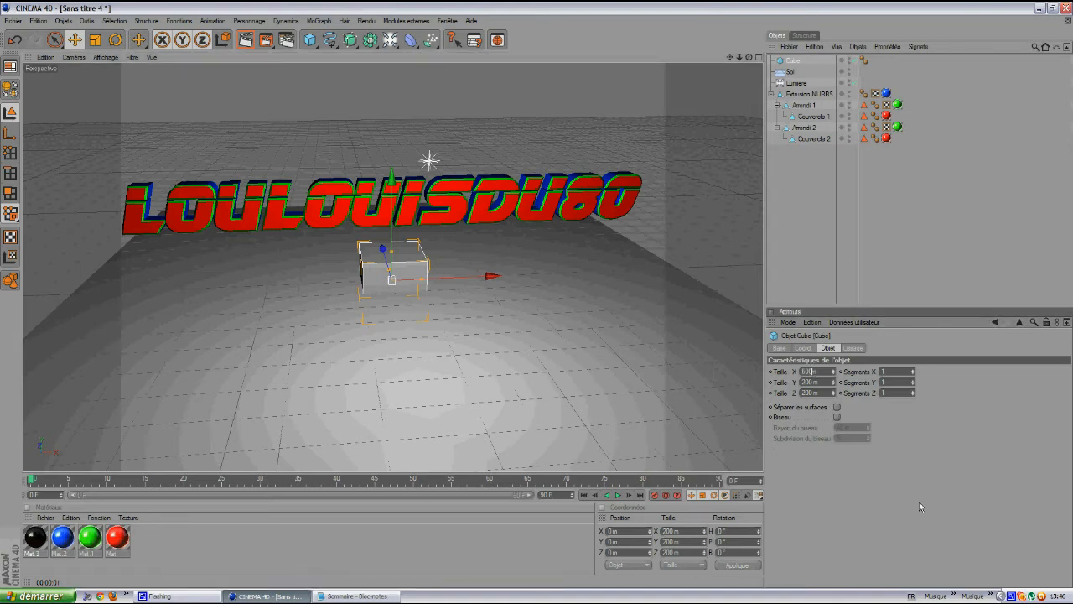
{"action": "key", "text": "Return"}
{"action": "type", "text": "1500"}
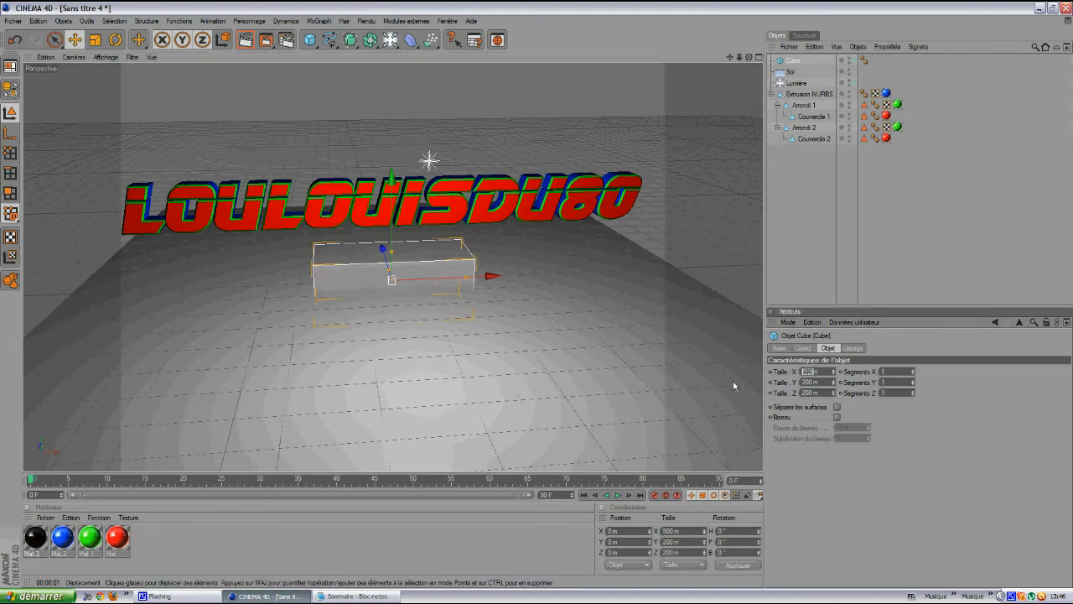
{"action": "key", "text": "Return"}
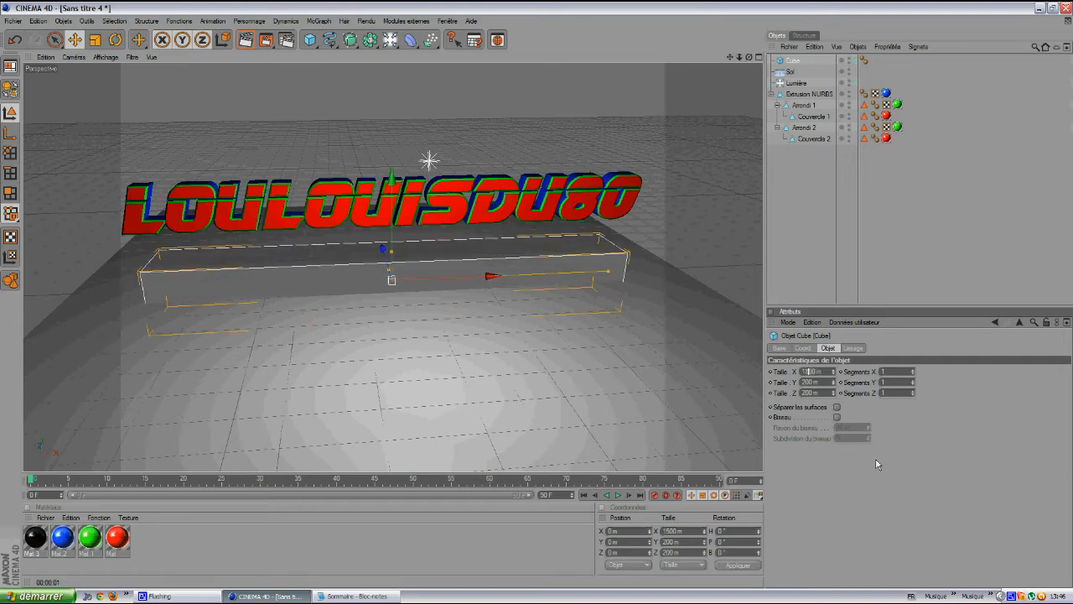
{"action": "key", "text": "Return"}
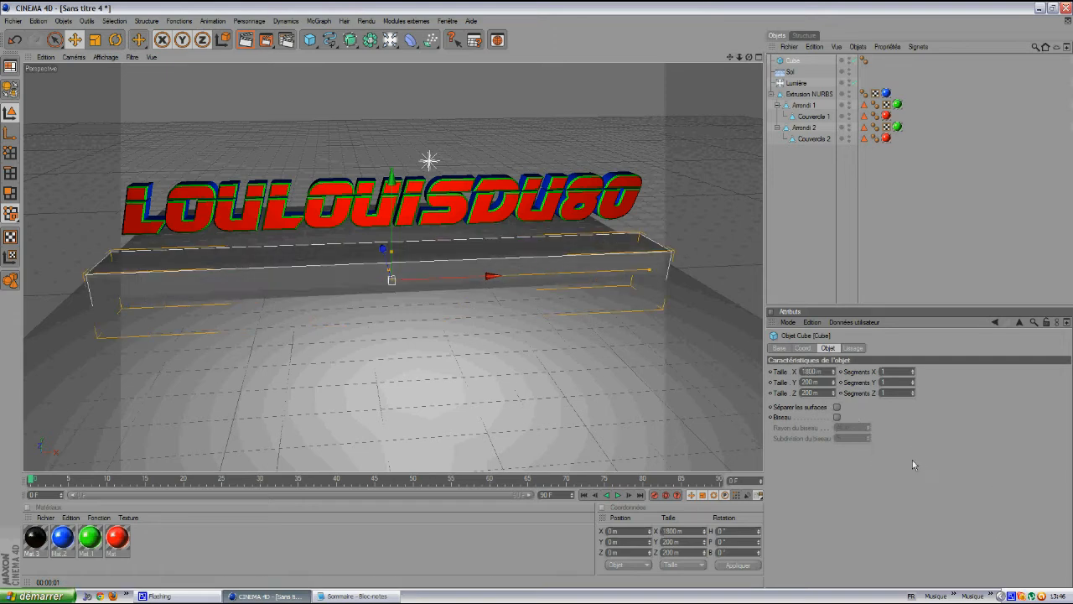
Lower the Extrusion NURBS text onto the top of the cube, at about Y 106 m.
{"action": "left_click", "coordinate": [422, 195]}
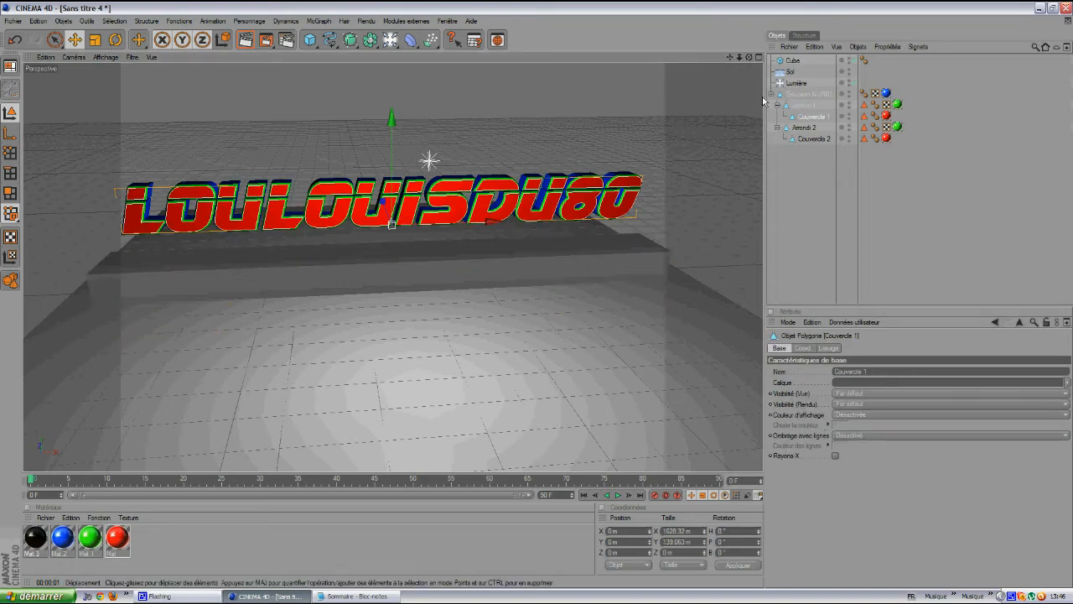
{"action": "left_click", "coordinate": [809, 94]}
{"action": "mouse_move", "coordinate": [395, 126]}
{"action": "left_mouse_down"}
{"action": "mouse_move", "coordinate": [395, 156]}
{"action": "mouse_move", "coordinate": [407, 136]}
{"action": "left_mouse_up"}
{"action": "scroll", "coordinate": [597, 154], "scroll_direction": "up", "scroll_amount": 1}
{"action": "left_click_drag", "start_coordinate": [747, 57], "coordinate": [721, 89]}
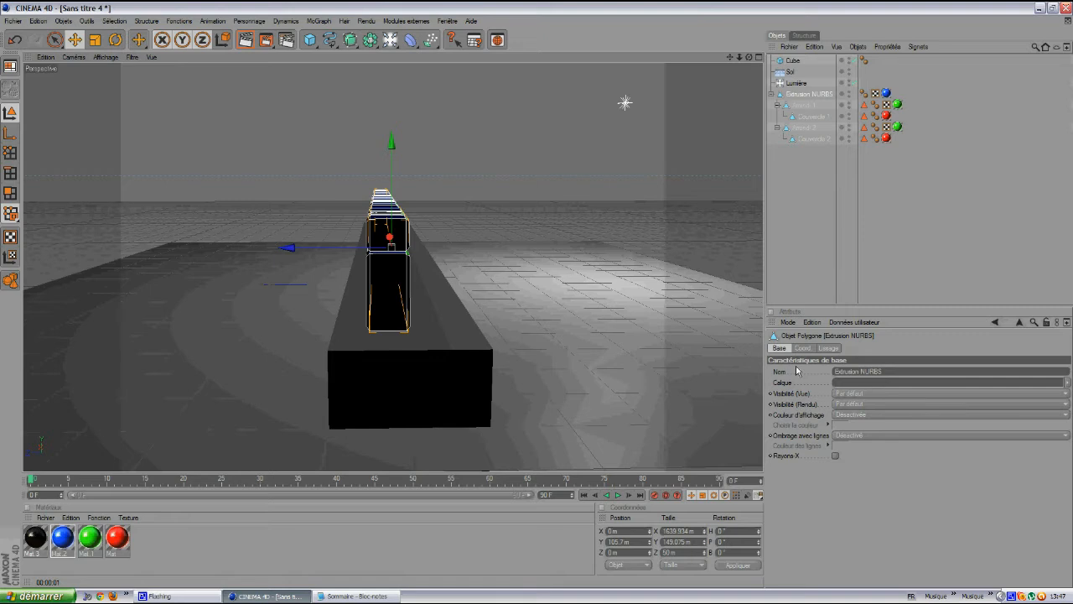
Set the base cube's Z size to 100 m.
{"action": "left_click", "coordinate": [793, 62]}
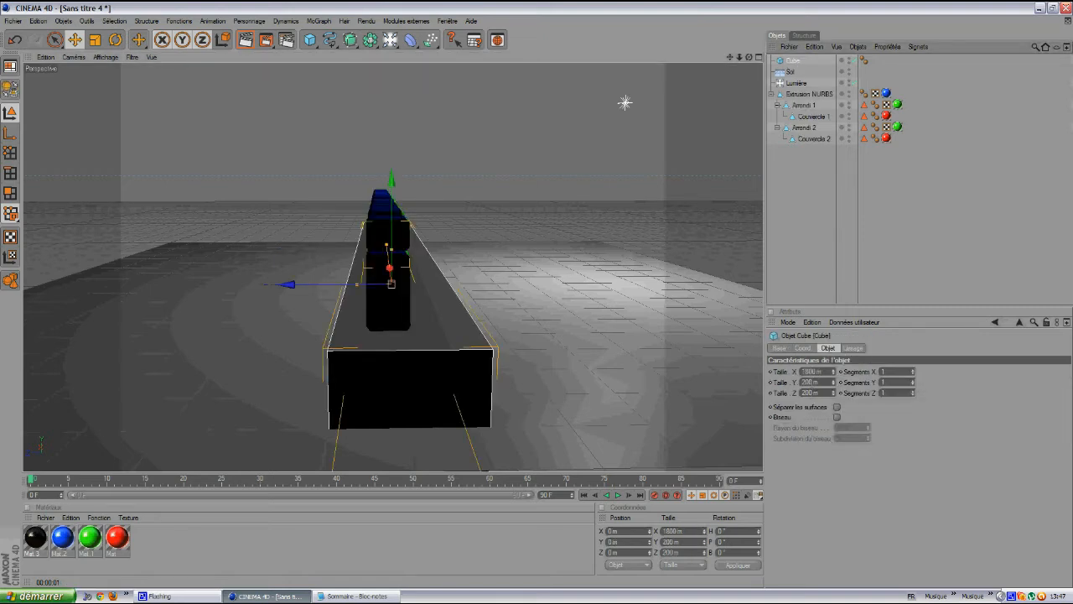
{"action": "left_click_drag", "start_coordinate": [813, 392], "coordinate": [719, 395]}
{"action": "type", "text": "100"}
{"action": "key", "text": "Return"}
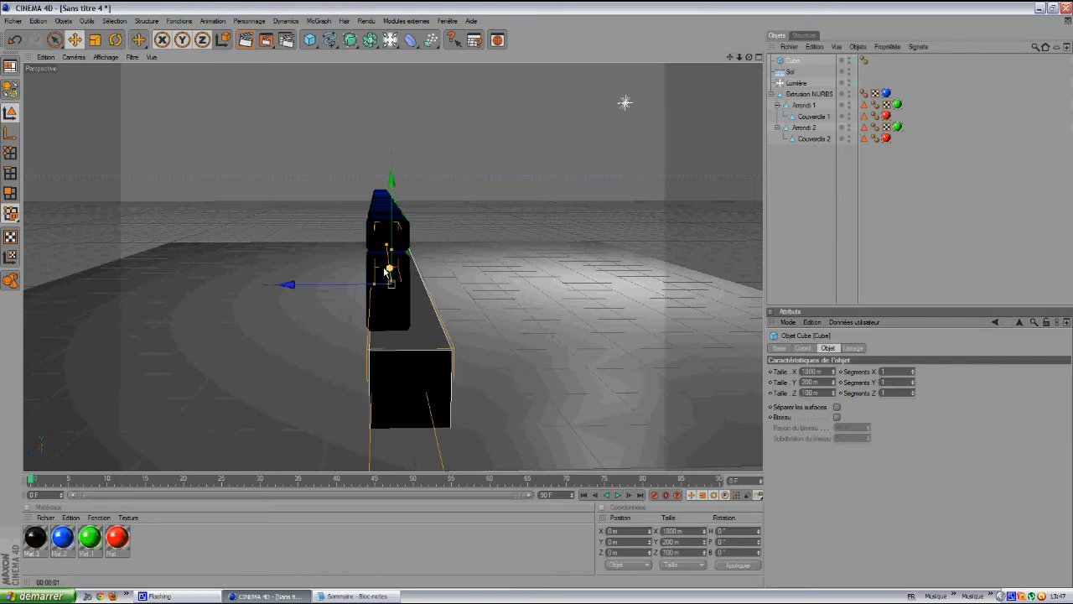
Move the Extrusion NURBS text along the depth axis of the base cube to about Z -25 m.
{"action": "left_click", "coordinate": [778, 97]}
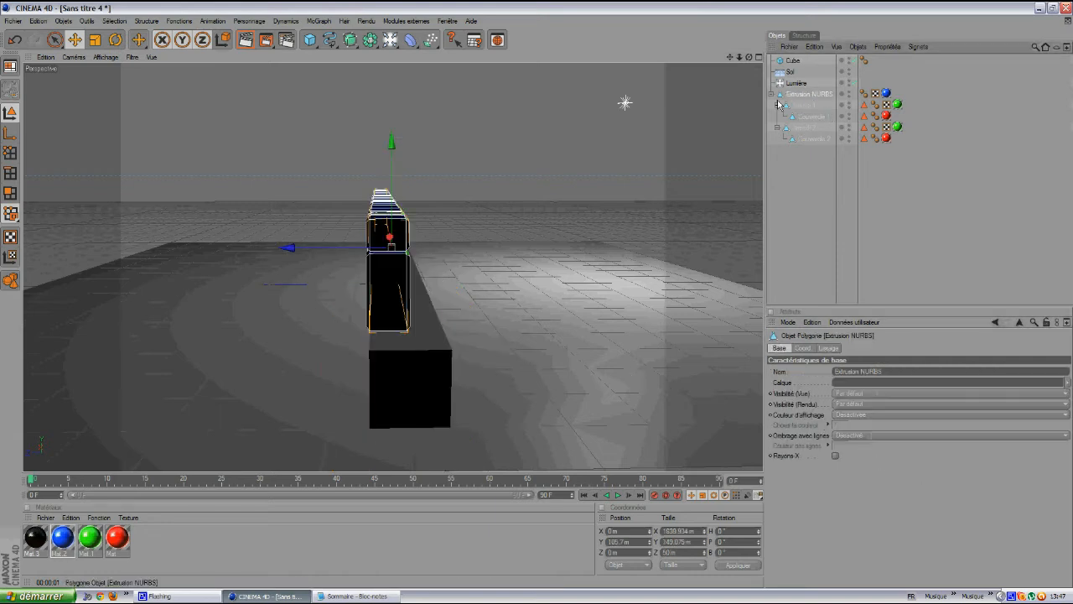
{"action": "left_click_drag", "start_coordinate": [307, 245], "coordinate": [541, 293]}
{"action": "left_click_drag", "start_coordinate": [751, 58], "coordinate": [536, 294]}
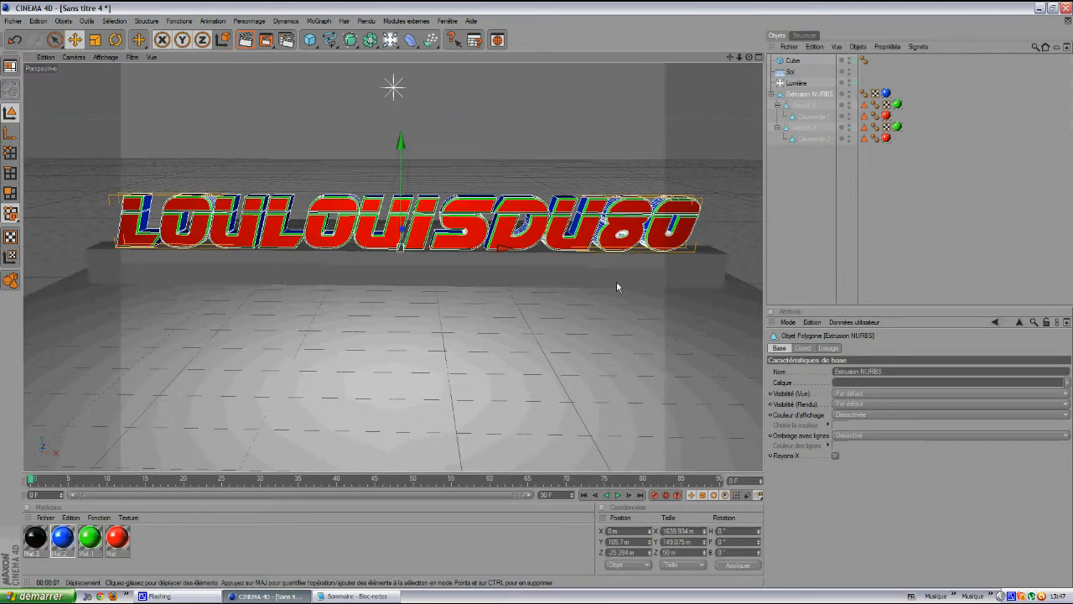
Shorten the base cube to an X size of 1700 m and slightly further to suit the text's width.
{"action": "left_click", "coordinate": [788, 61]}
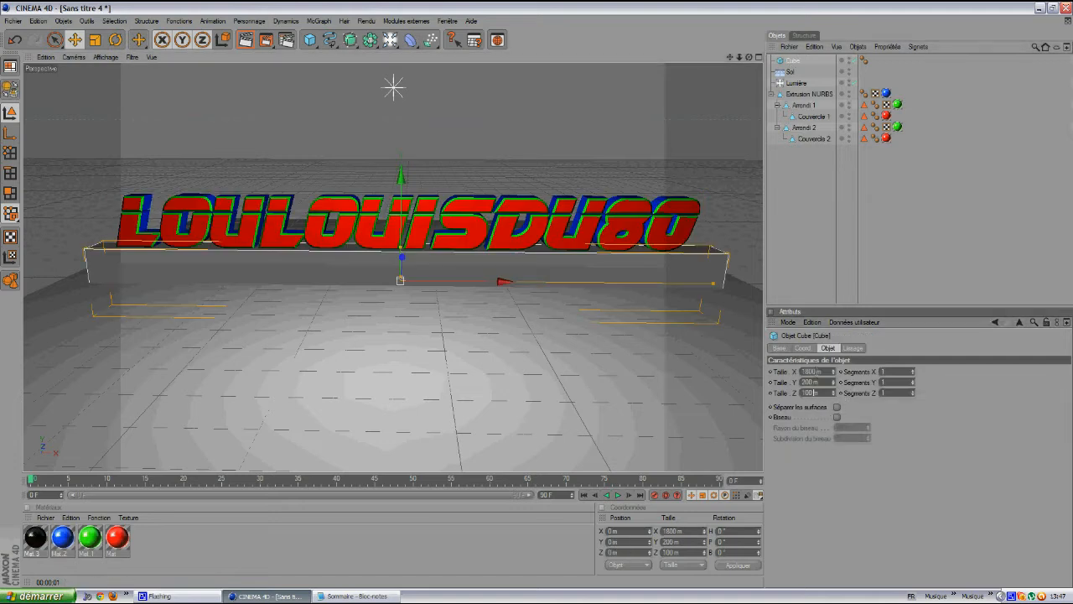
{"action": "type", "text": "7"}
{"action": "key", "text": "Return"}
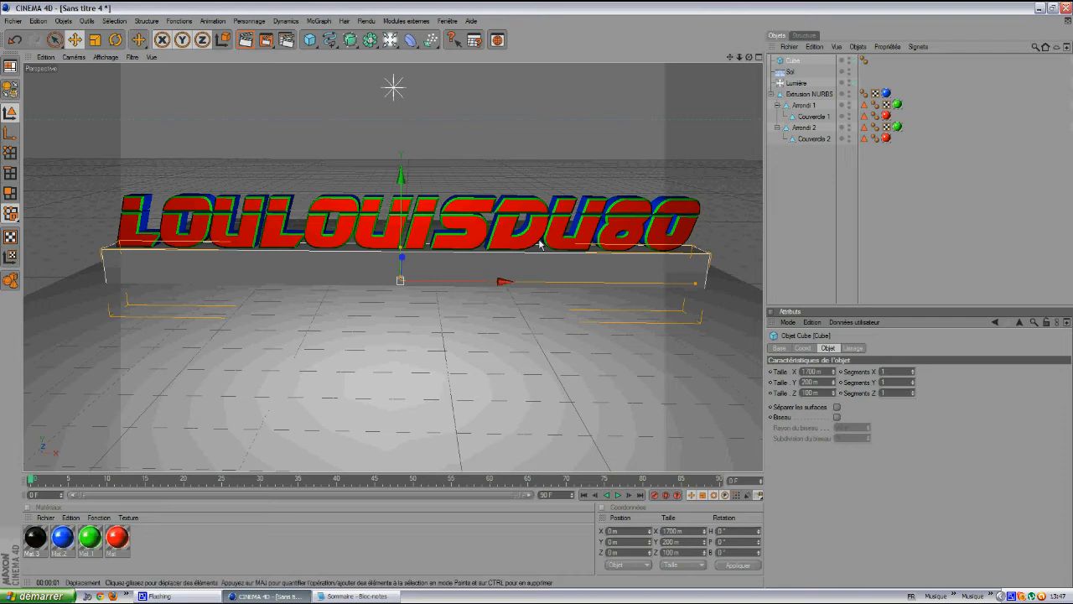
{"action": "left_click_drag", "start_coordinate": [729, 58], "coordinate": [537, 295]}
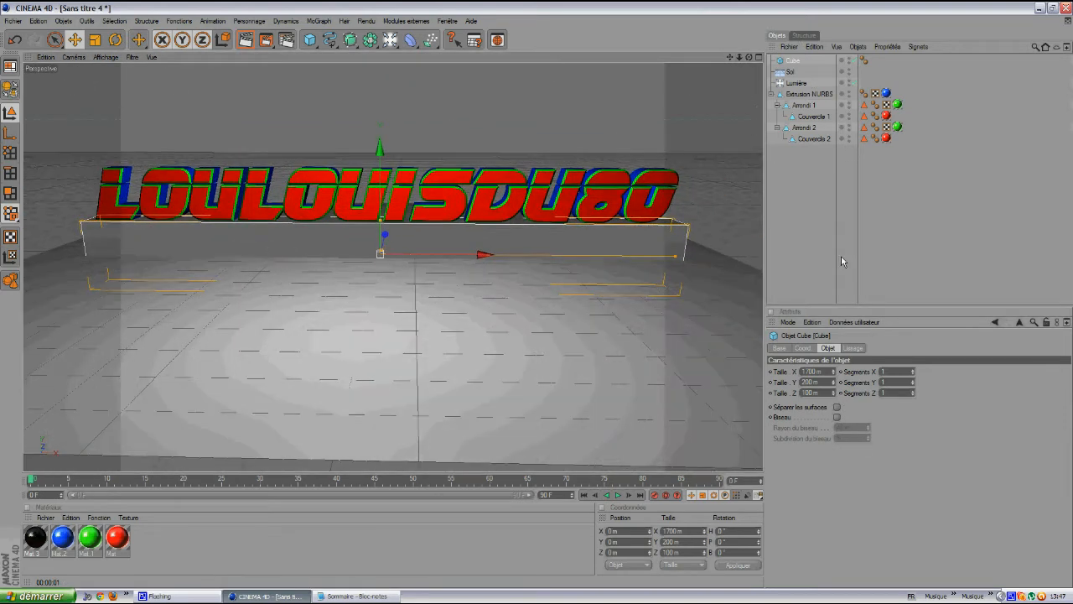
{"action": "left_click", "coordinate": [809, 371]}
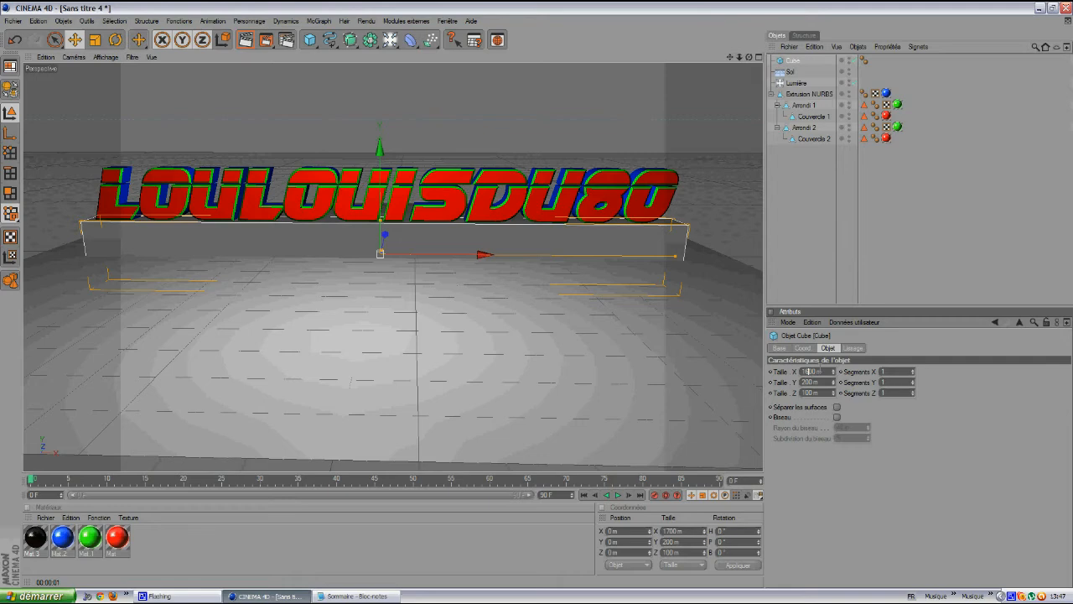
{"action": "left_click", "coordinate": [901, 430]}
Apply the black reflective material to both the base cube and the floor.
{"action": "mouse_move", "coordinate": [749, 58]}
{"action": "left_mouse_down"}
{"action": "mouse_move", "coordinate": [537, 299]}
{"action": "mouse_move", "coordinate": [752, 57]}
{"action": "left_mouse_up"}
{"action": "left_click_drag", "start_coordinate": [476, 253], "coordinate": [537, 299]}
{"action": "left_click_drag", "start_coordinate": [537, 300], "coordinate": [536, 299]}
{"action": "left_click_drag", "start_coordinate": [37, 536], "coordinate": [795, 63]}
{"action": "left_click_drag", "start_coordinate": [539, 299], "coordinate": [539, 299], "text": "alt"}
Add a second floor object and set its P rotation to 90° to stand it up as a wall.
{"action": "left_click_drag", "start_coordinate": [389, 40], "coordinate": [500, 94]}
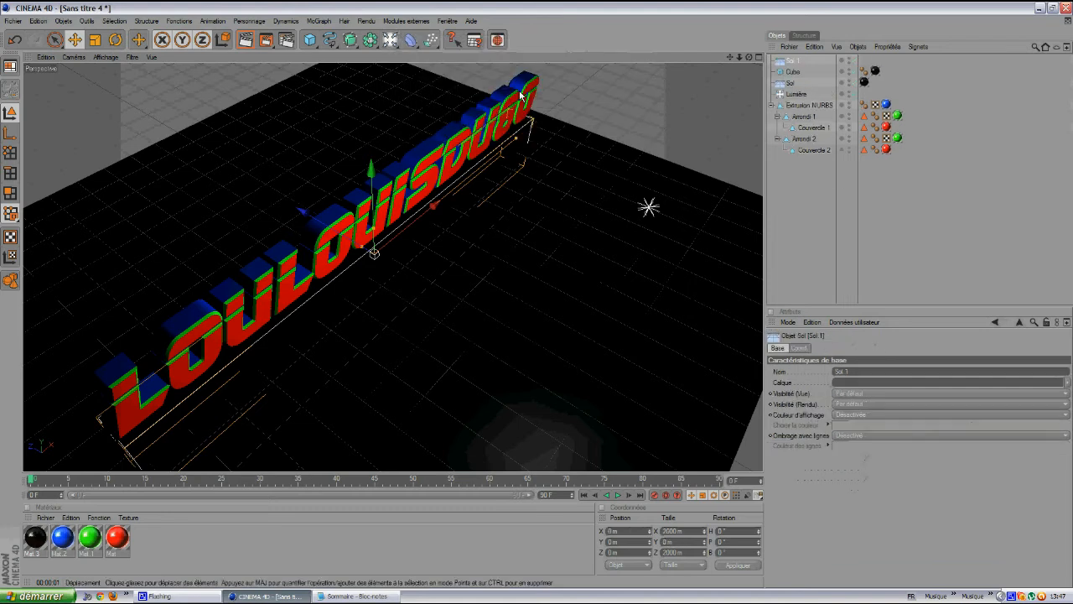
{"action": "left_click", "coordinate": [800, 348]}
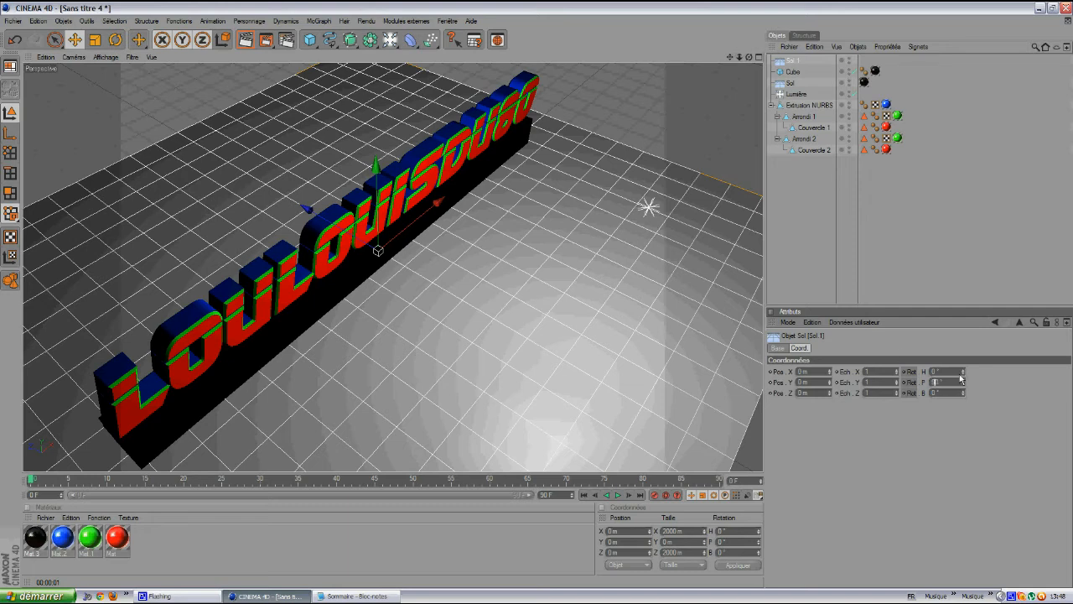
{"action": "type", "text": "90"}
{"action": "key", "text": "Return"}
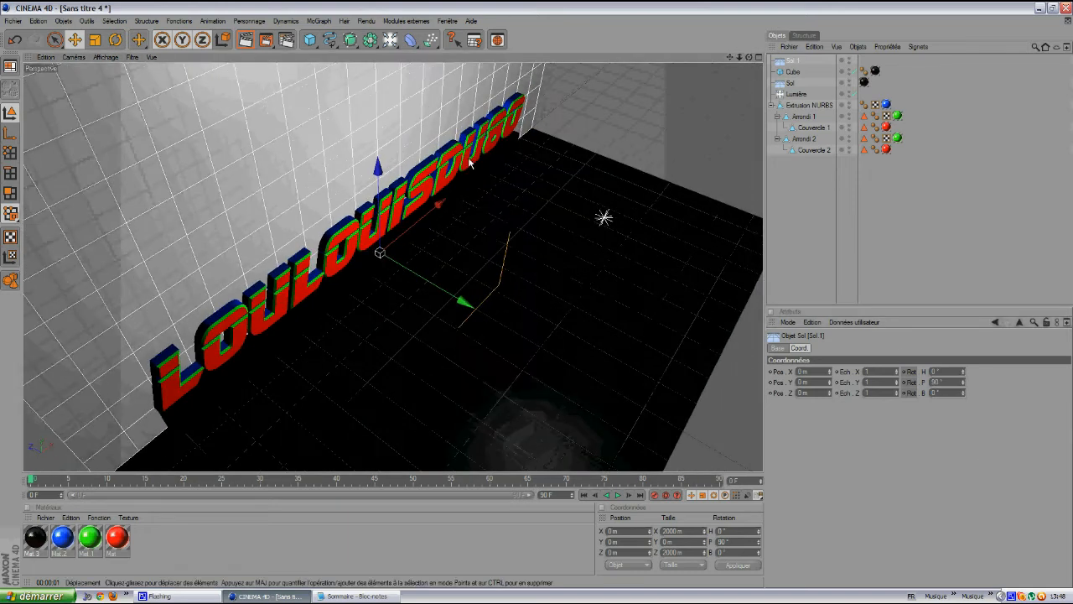
Move the upright wall back to Z 300 m and apply the black reflective material to it.
{"action": "right_click_drag", "start_coordinate": [470, 161], "coordinate": [470, 282], "text": "alt"}
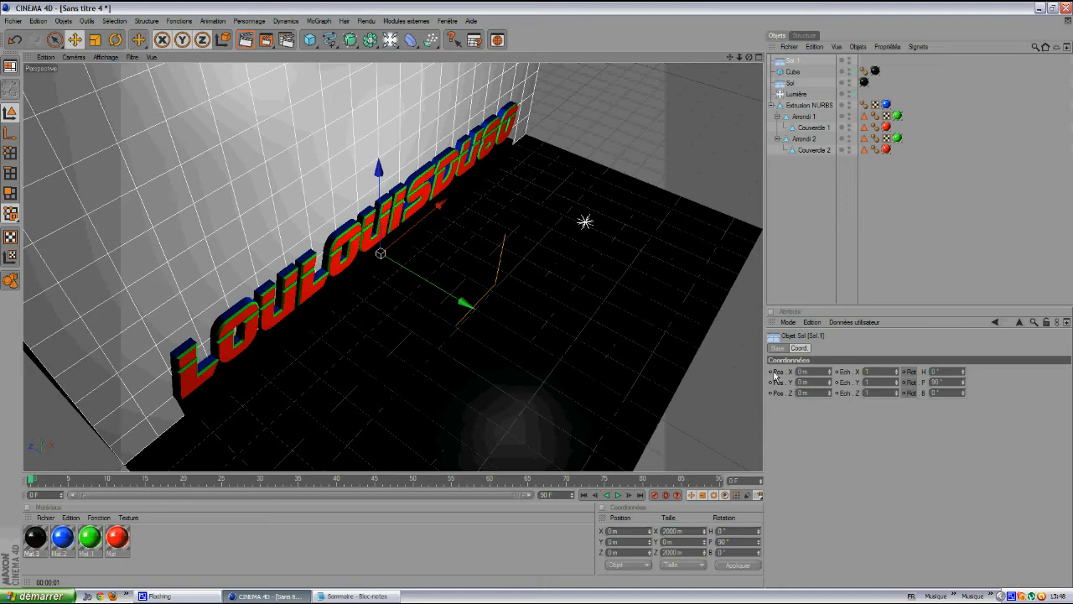
{"action": "left_click", "coordinate": [800, 393]}
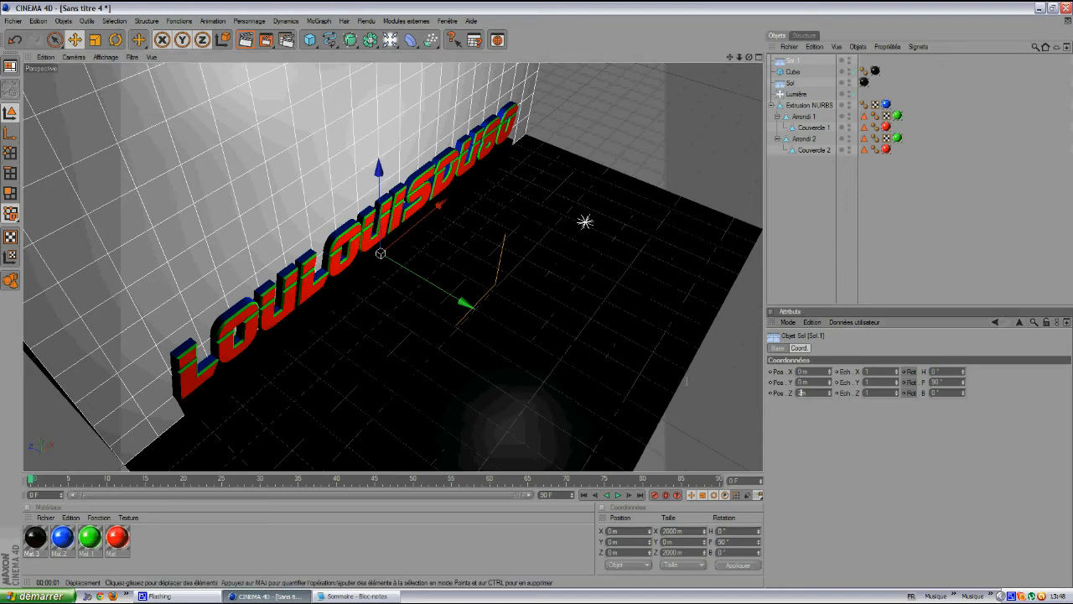
{"action": "key", "text": "Return"}
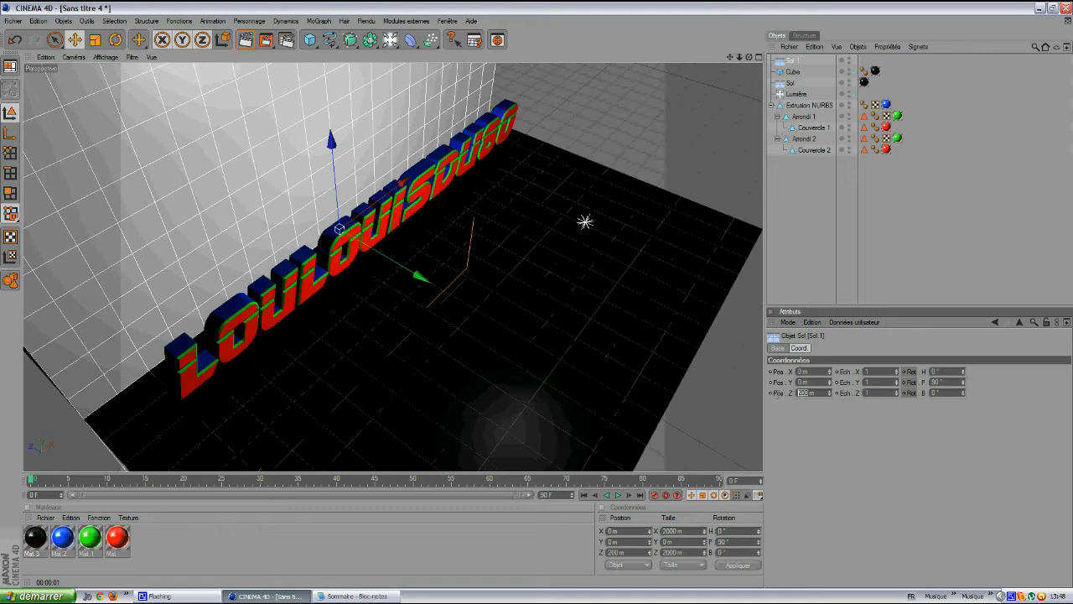
{"action": "key", "text": "Return"}
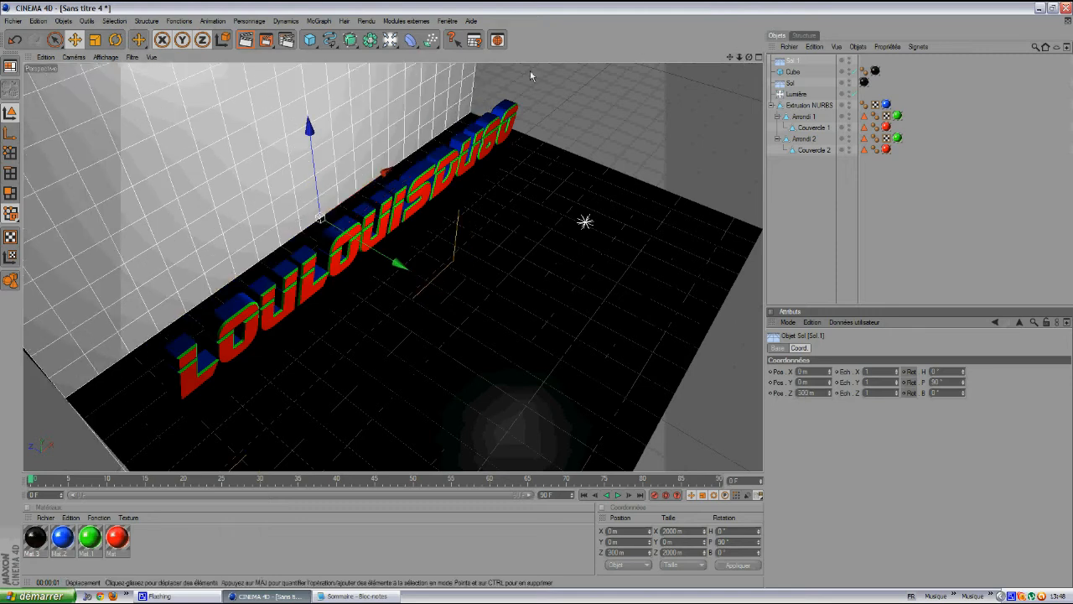
{"action": "left_click", "coordinate": [35, 537]}
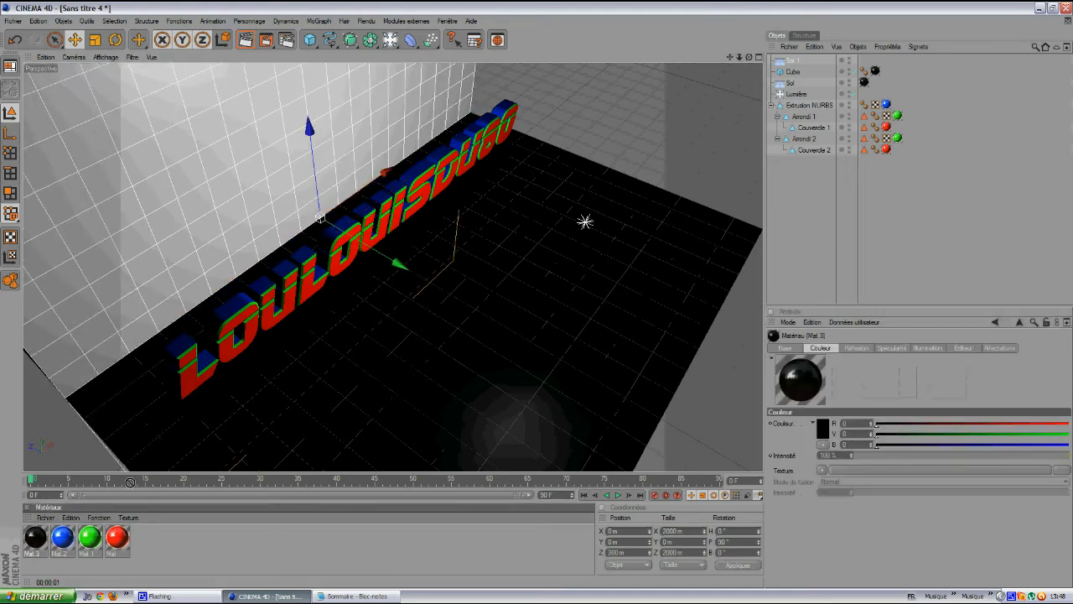
{"action": "left_click_drag", "start_coordinate": [802, 66], "coordinate": [537, 298]}
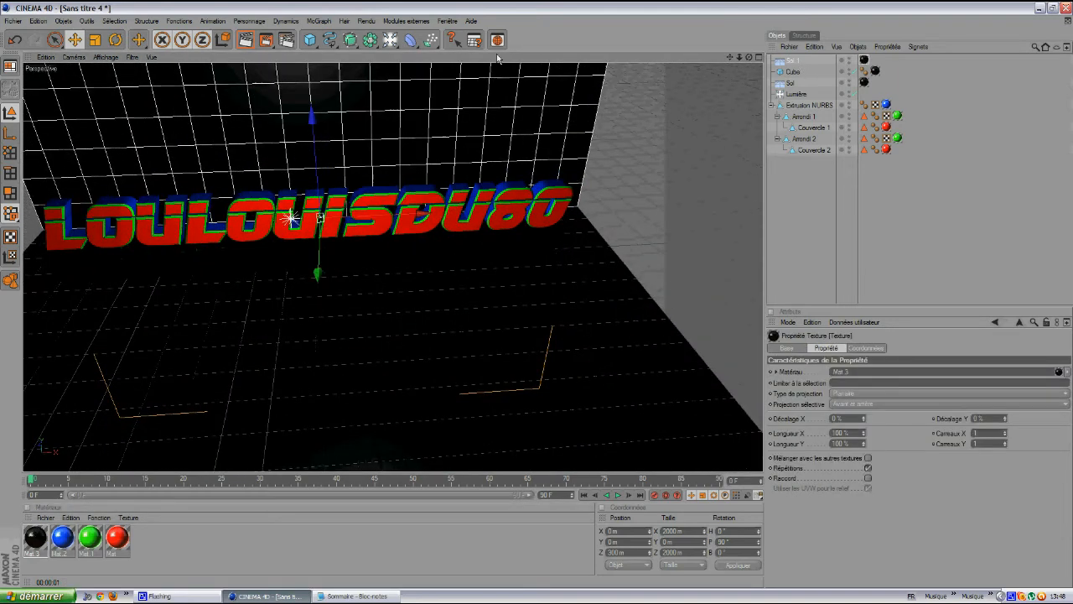
Add a second cube and place it behind the text's first letter at about X -817, Y 70, Z 180 m.
{"action": "left_click_drag", "start_coordinate": [730, 55], "coordinate": [549, 298]}
{"action": "left_click_drag", "start_coordinate": [306, 49], "coordinate": [340, 72]}
{"action": "left_click_drag", "start_coordinate": [600, 284], "coordinate": [653, 180]}
{"action": "left_click_drag", "start_coordinate": [550, 212], "coordinate": [575, 215]}
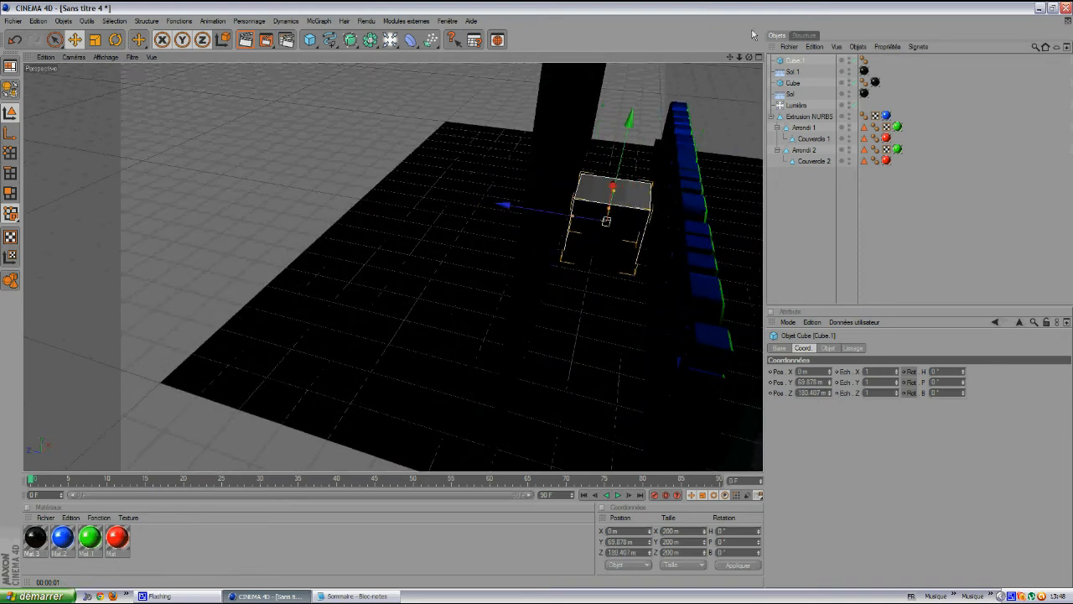
{"action": "left_click_drag", "start_coordinate": [537, 299], "coordinate": [536, 291]}
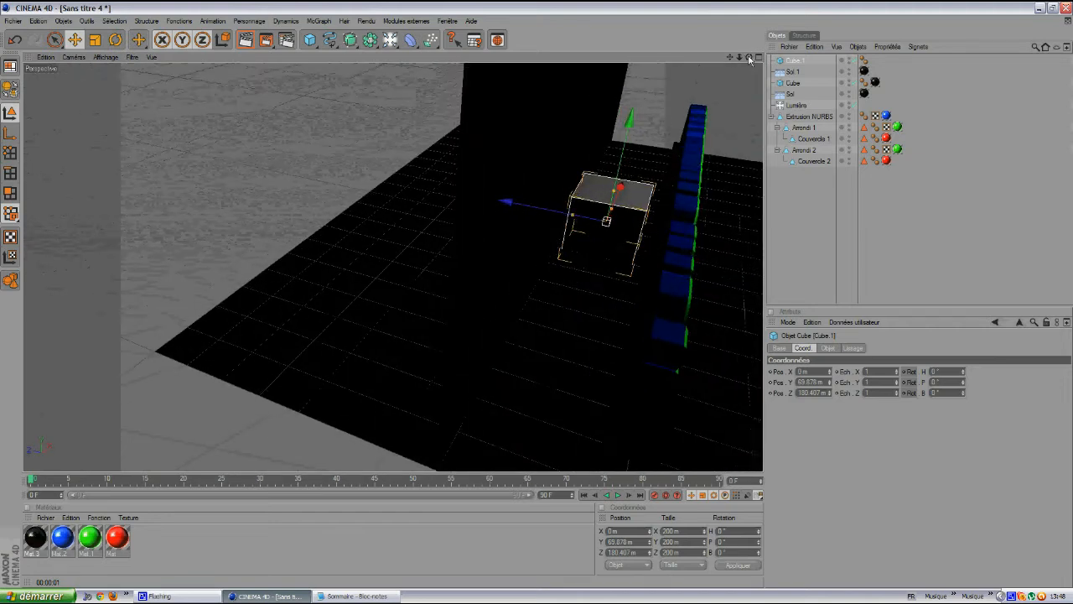
{"action": "left_click_drag", "start_coordinate": [620, 189], "coordinate": [537, 299]}
{"action": "left_click_drag", "start_coordinate": [641, 328], "coordinate": [540, 300]}
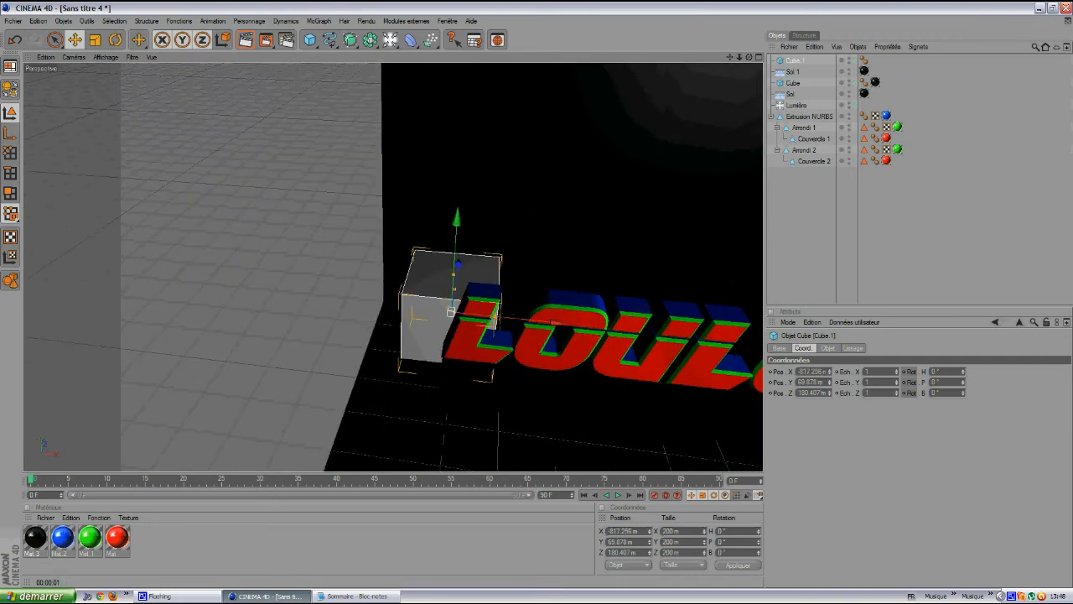
Set the second cube's X scale to 2 and reposition it to about X -722 m and Z 100 m.
{"action": "left_click", "coordinate": [867, 371]}
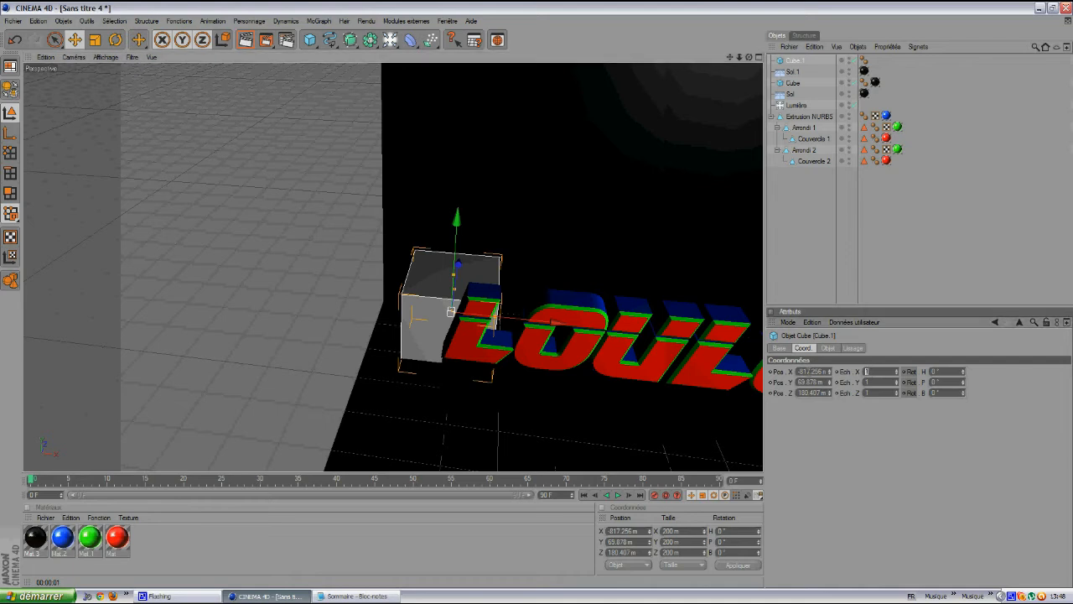
{"action": "type", "text": "2"}
{"action": "key", "text": "Return"}
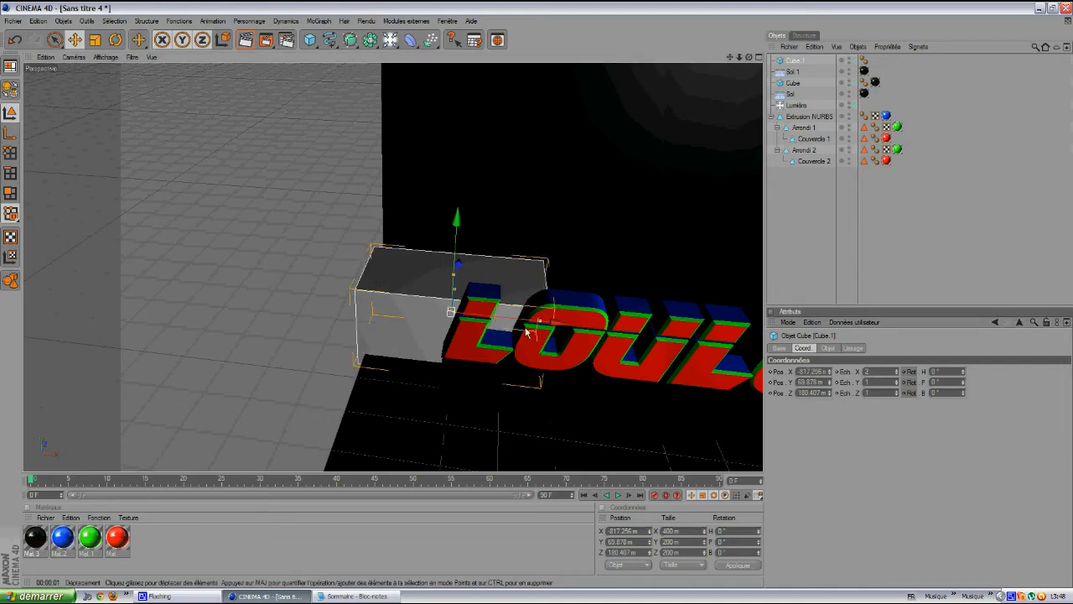
{"action": "left_click_drag", "start_coordinate": [538, 299], "coordinate": [576, 302]}
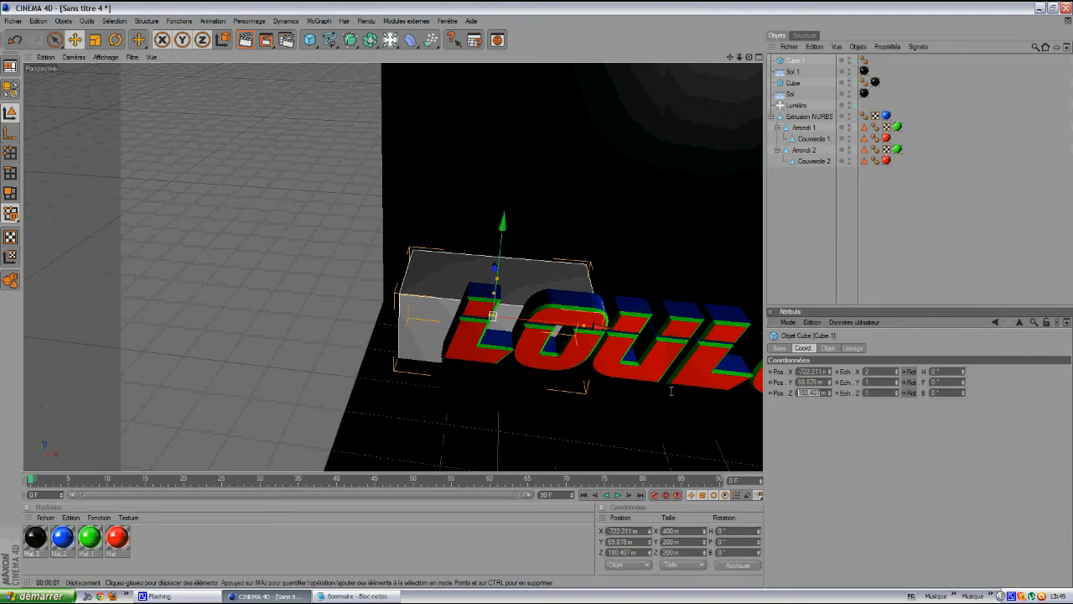
{"action": "type", "text": "00"}
{"action": "key", "text": "Return"}
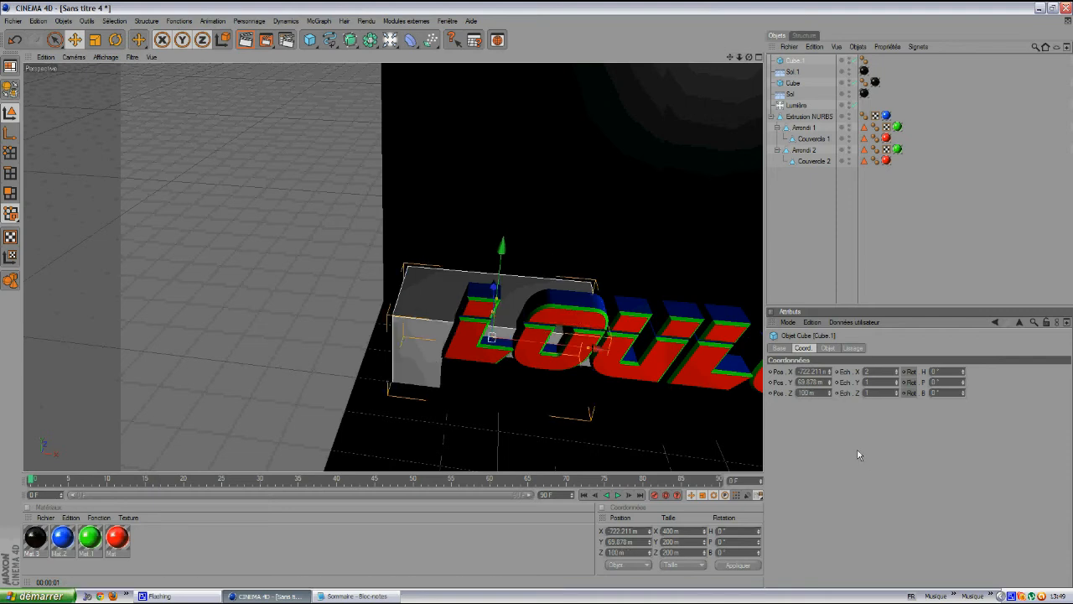
Set the second cube's Z size to 100 m and apply the black reflective material to it.
{"action": "left_click", "coordinate": [828, 348]}
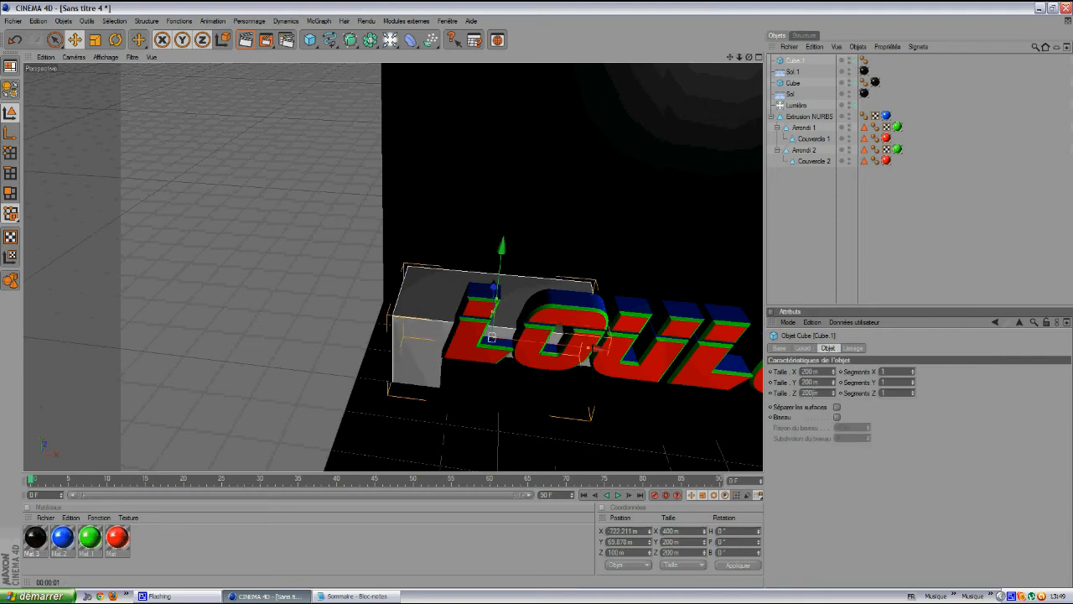
{"action": "type", "text": "100"}
{"action": "key", "text": "Return"}
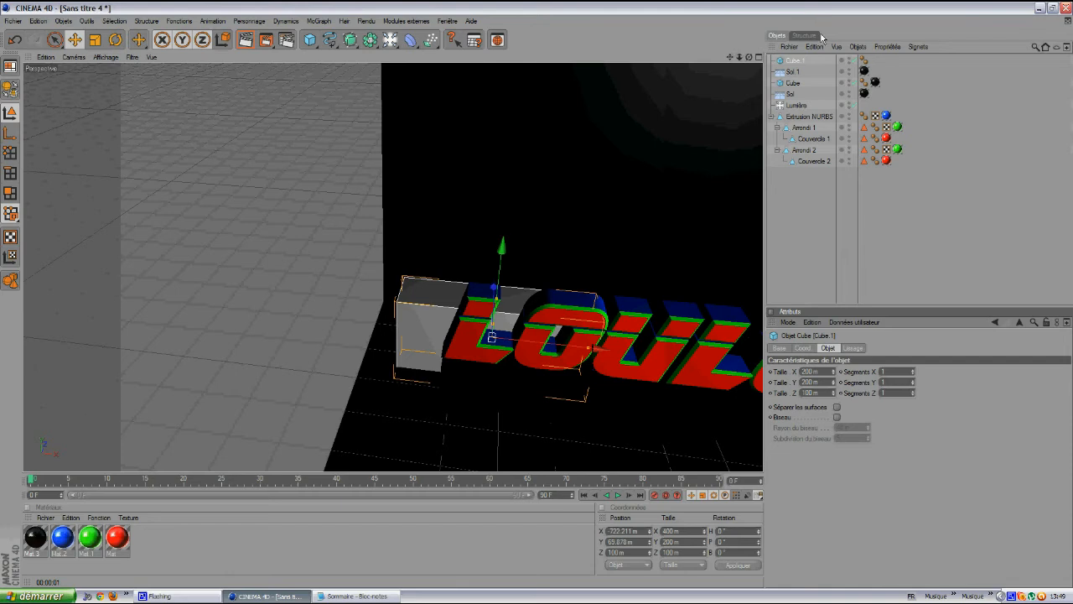
{"action": "left_click_drag", "start_coordinate": [748, 58], "coordinate": [541, 292]}
{"action": "left_click_drag", "start_coordinate": [35, 537], "coordinate": [538, 298]}
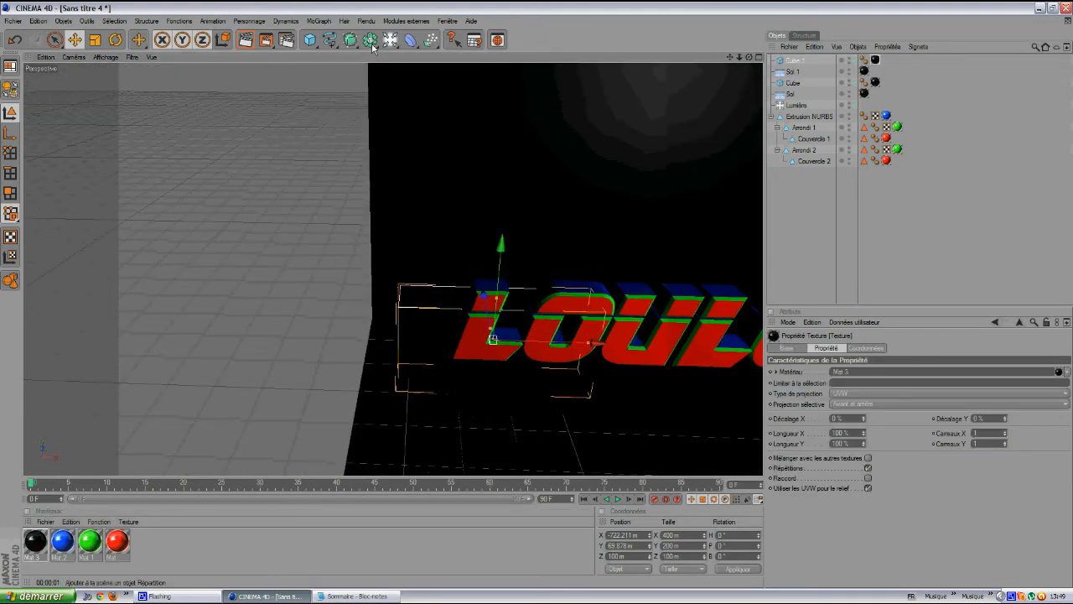
Add a text spline reading "Par" in Blade Runner Movie Font, along with a new Extrusion NURBS.
{"action": "left_click_drag", "start_coordinate": [354, 39], "coordinate": [507, 122]}
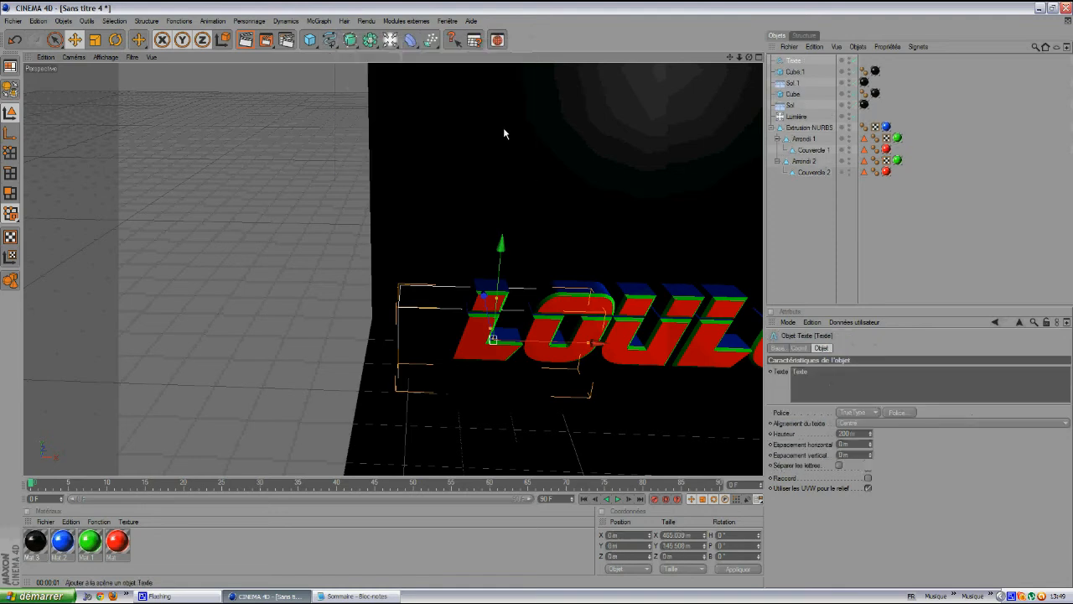
{"action": "left_click_drag", "start_coordinate": [352, 40], "coordinate": [520, 52]}
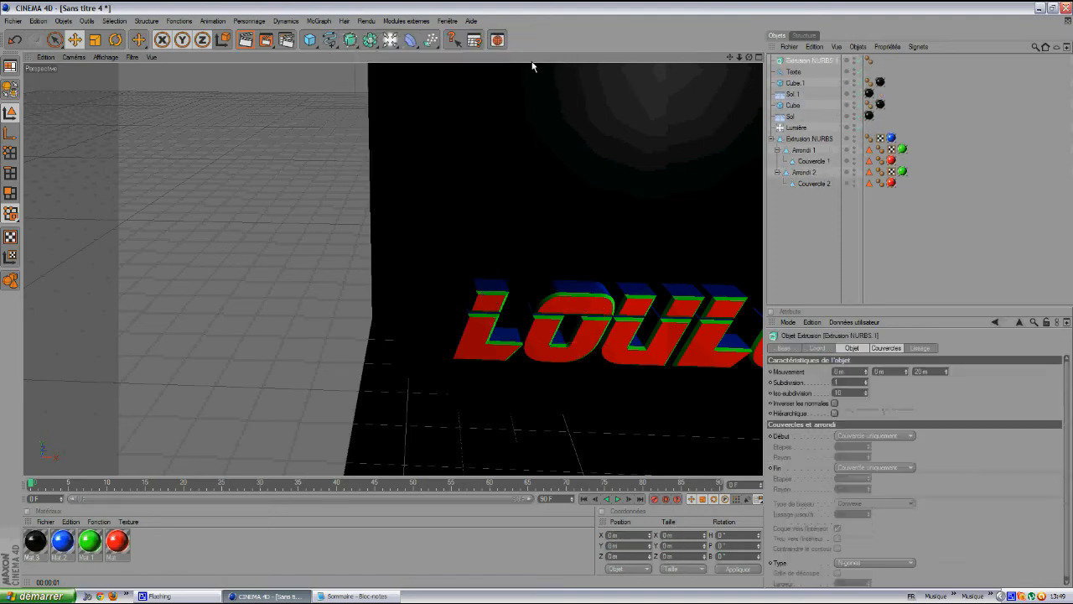
{"action": "left_click", "coordinate": [793, 71]}
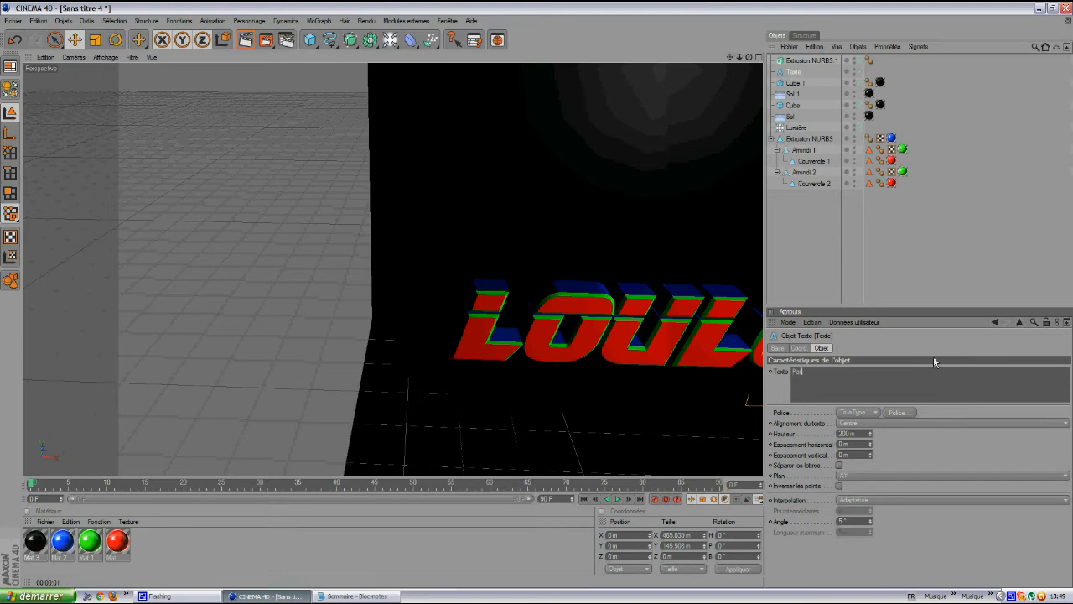
{"action": "left_click", "coordinate": [896, 414]}
{"action": "scroll", "coordinate": [78, 149], "scroll_direction": "down", "scroll_amount": 1}
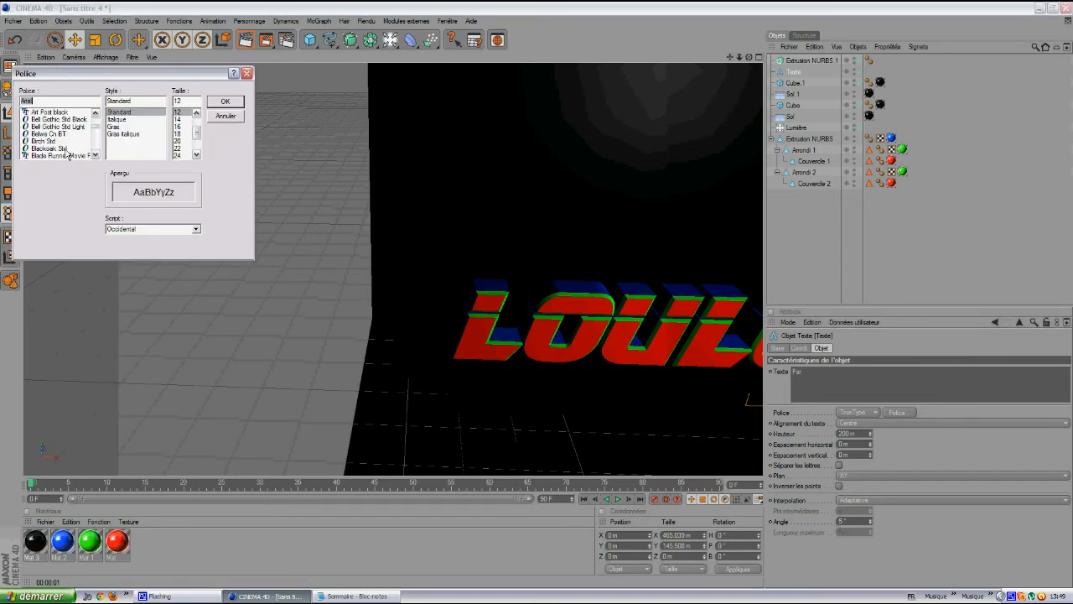
{"action": "left_click", "coordinate": [65, 149]}
{"action": "left_click", "coordinate": [226, 102]}
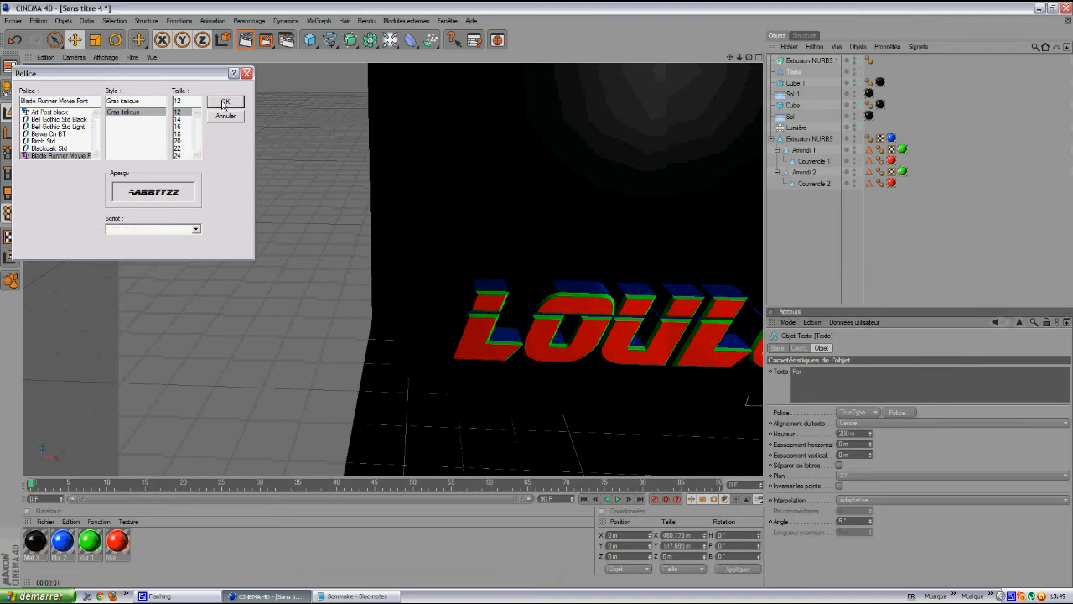
Nest the "Par" text spline inside the new Extrusion NURBS and collapse both Extrusion NURBS hierarchies.
{"action": "left_click", "coordinate": [796, 62]}
{"action": "left_click_drag", "start_coordinate": [793, 72], "coordinate": [801, 61]}
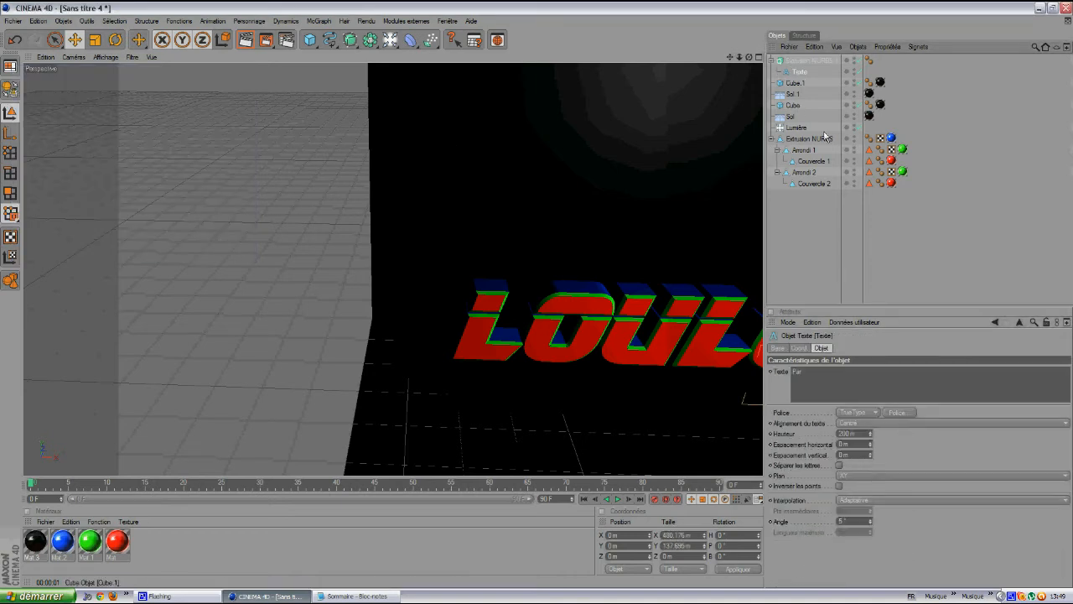
{"action": "left_click", "coordinate": [799, 61]}
{"action": "left_click", "coordinate": [772, 60]}
{"action": "left_click", "coordinate": [773, 134]}
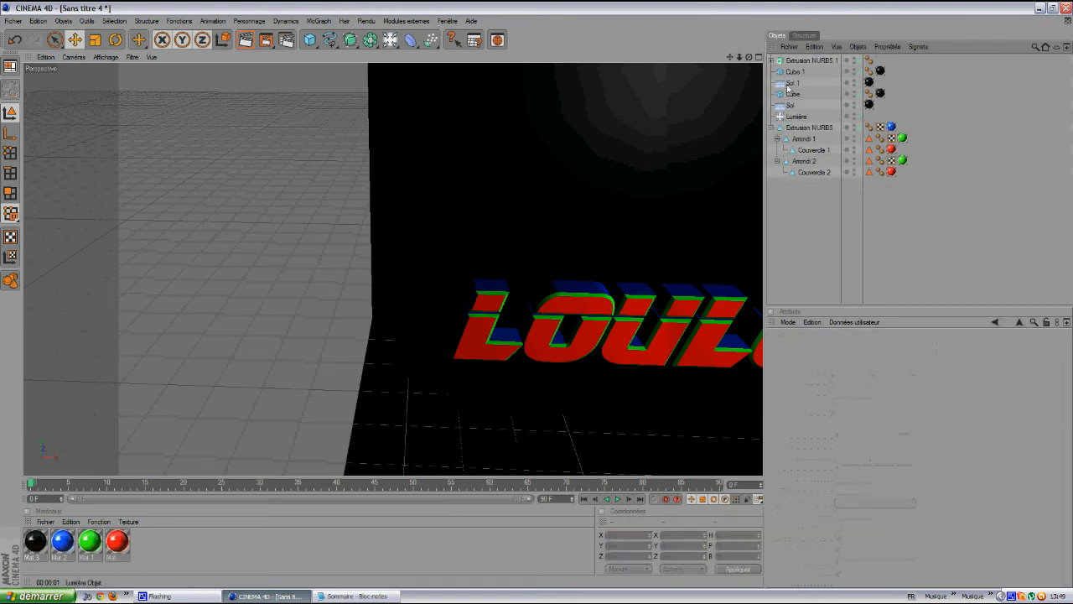
{"action": "left_click", "coordinate": [771, 128]}
Adjust the Z extrusion depth of the "Par" Extrusion NURBS, trying 500 m first.
{"action": "left_click", "coordinate": [805, 60]}
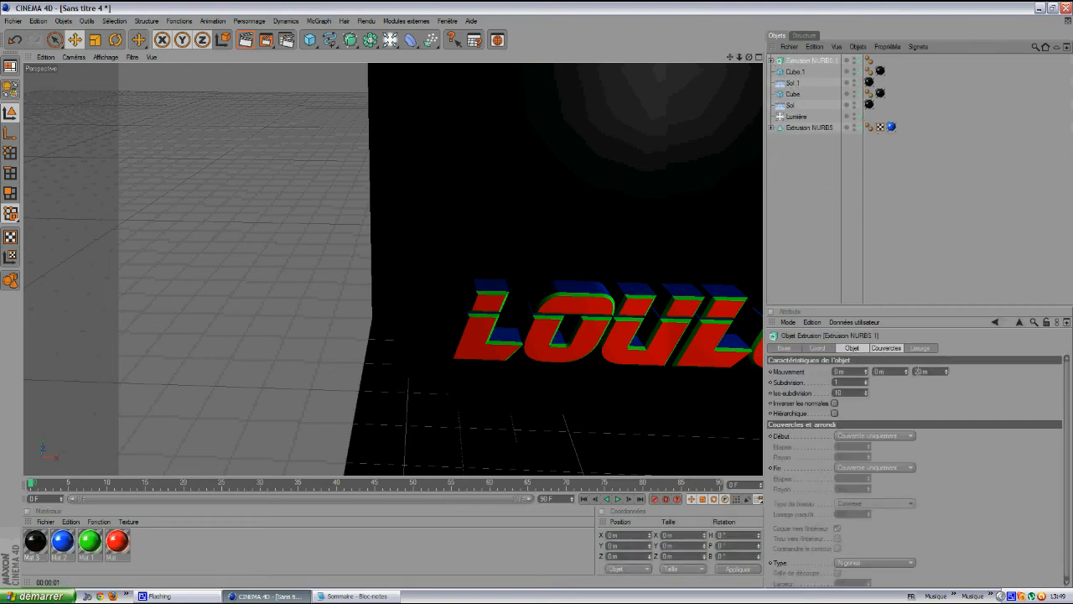
{"action": "left_click", "coordinate": [918, 370]}
{"action": "type", "text": "500"}
{"action": "left_click", "coordinate": [848, 347]}
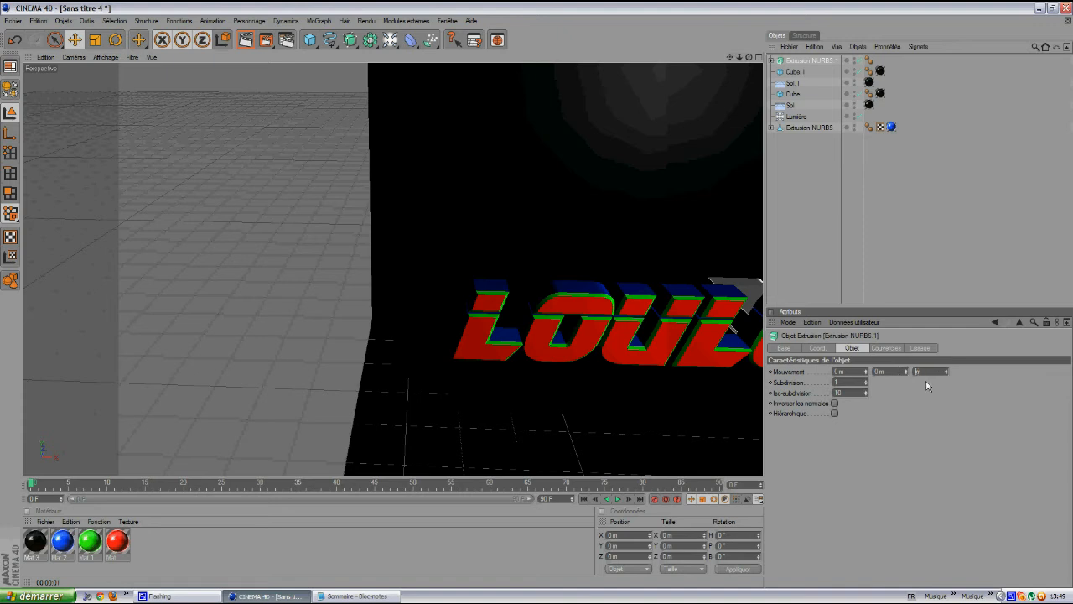
Set both the start and end caps of the "Par" extrusion to cap and bevel (Couvercle et biseau).
{"action": "left_click", "coordinate": [882, 349]}
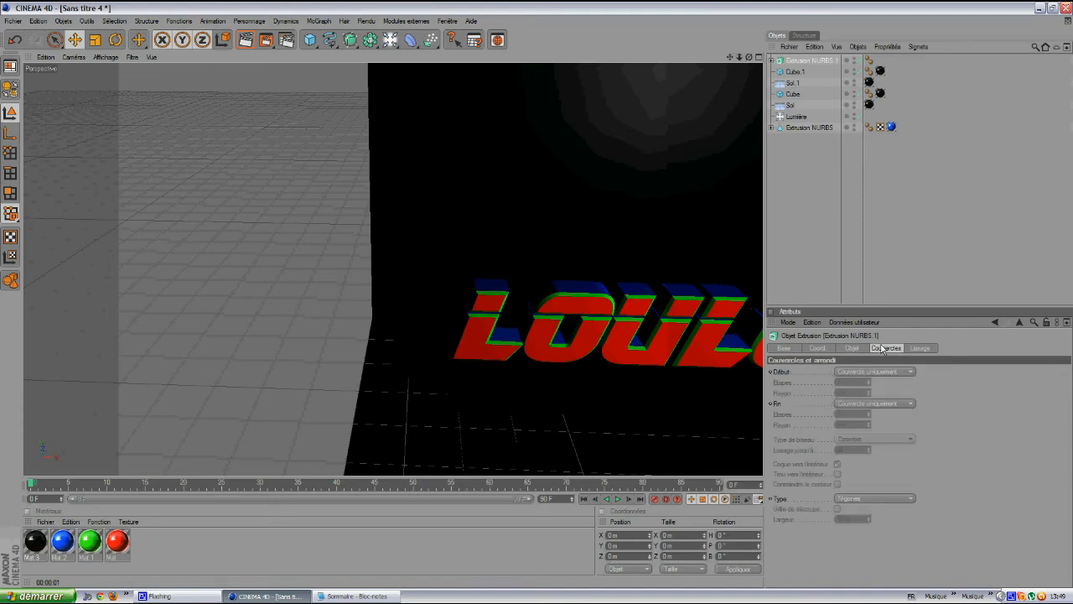
{"action": "left_click", "coordinate": [878, 373]}
{"action": "left_click", "coordinate": [878, 415]}
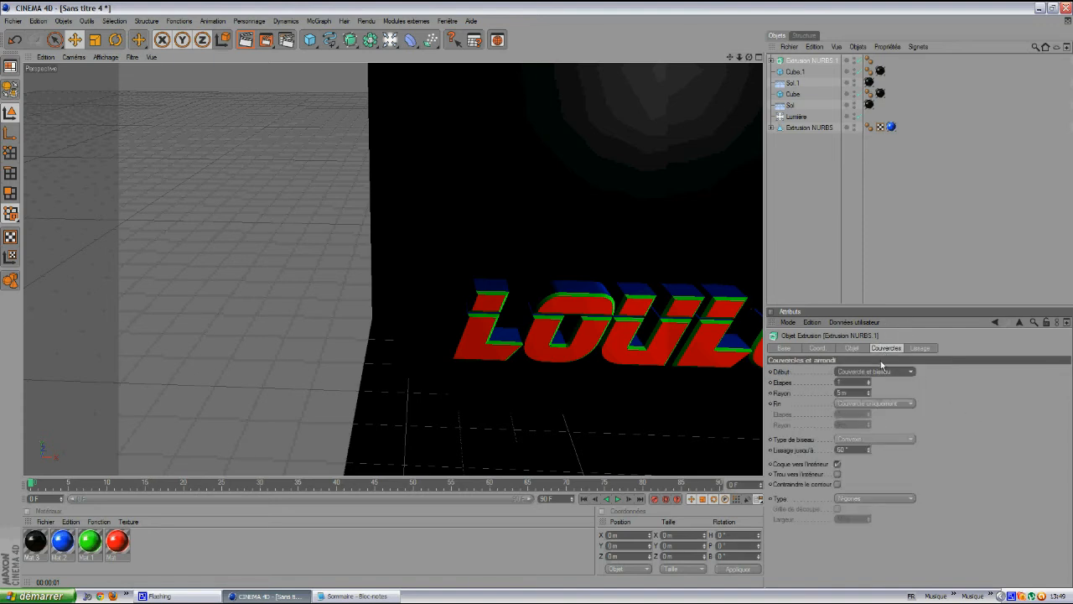
{"action": "left_click", "coordinate": [890, 405]}
{"action": "left_click", "coordinate": [885, 445]}
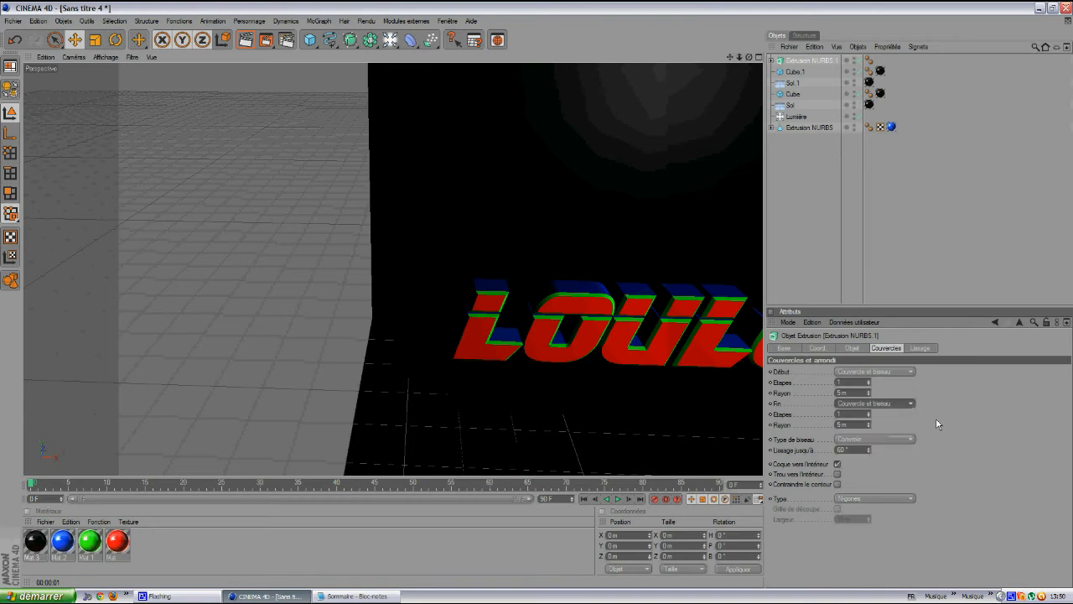
Move the extruded "Par" text above and behind the main text's start, at about X -663, Y 258, Z 75 m.
{"action": "scroll", "coordinate": [667, 257], "scroll_direction": "down", "scroll_amount": 1}
{"action": "left_click_drag", "start_coordinate": [749, 57], "coordinate": [705, 134]}
{"action": "scroll", "coordinate": [705, 133], "scroll_direction": "down", "scroll_amount": 3}
{"action": "left_click_drag", "start_coordinate": [748, 60], "coordinate": [377, 472]}
{"action": "left_click_drag", "start_coordinate": [361, 386], "coordinate": [537, 299]}
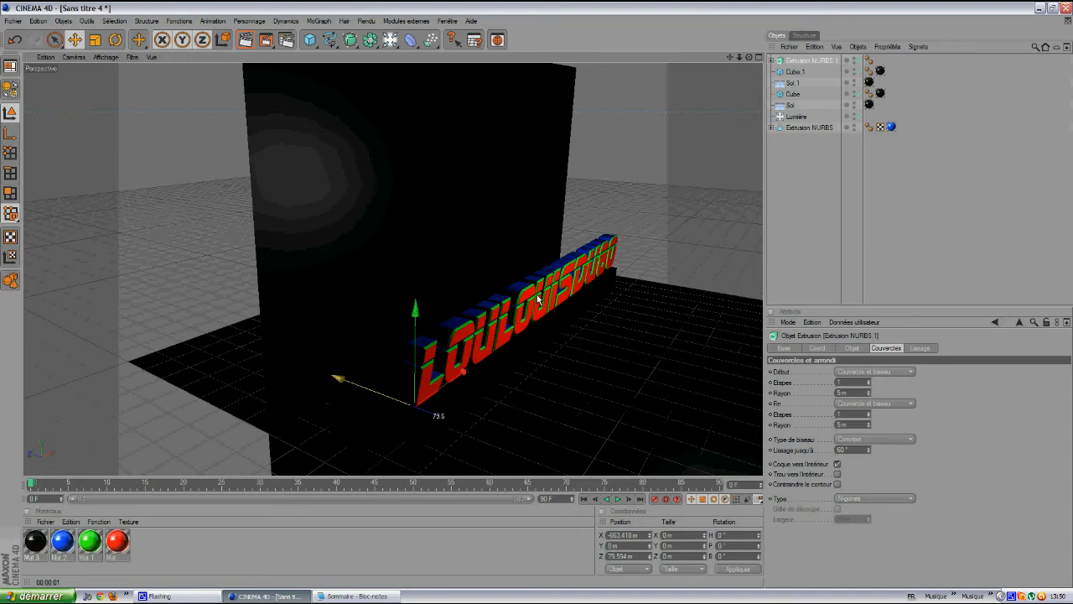
{"action": "left_click_drag", "start_coordinate": [415, 310], "coordinate": [530, 293]}
{"action": "left_click_drag", "start_coordinate": [367, 342], "coordinate": [536, 294]}
{"action": "left_click_drag", "start_coordinate": [742, 56], "coordinate": [537, 296]}
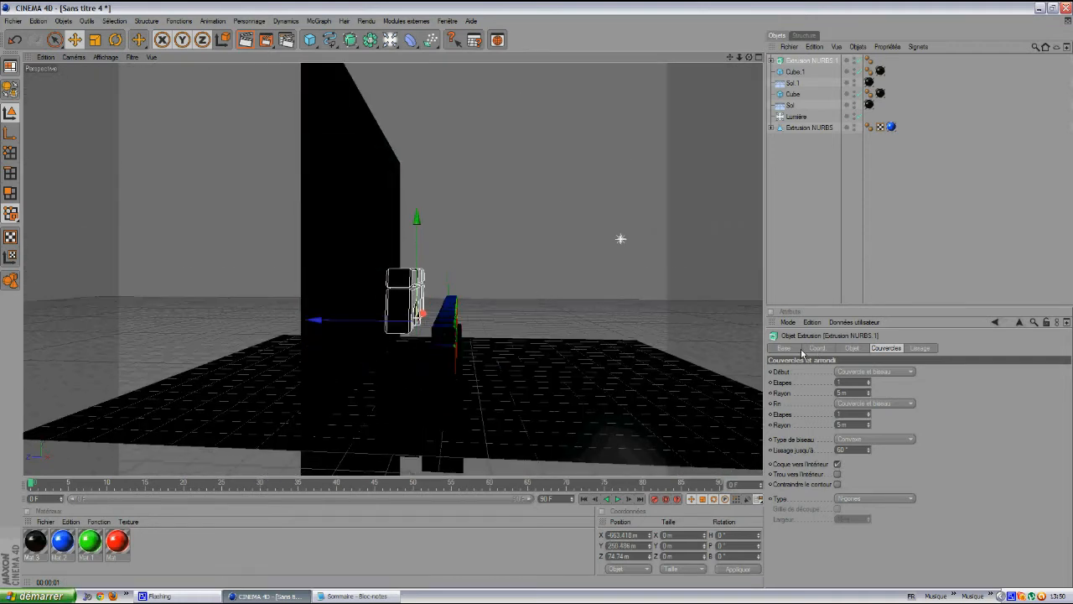
Set the second cube's Y size to 500 m and lower it to about Y 0 m under the "Par" text.
{"action": "left_click", "coordinate": [399, 379]}
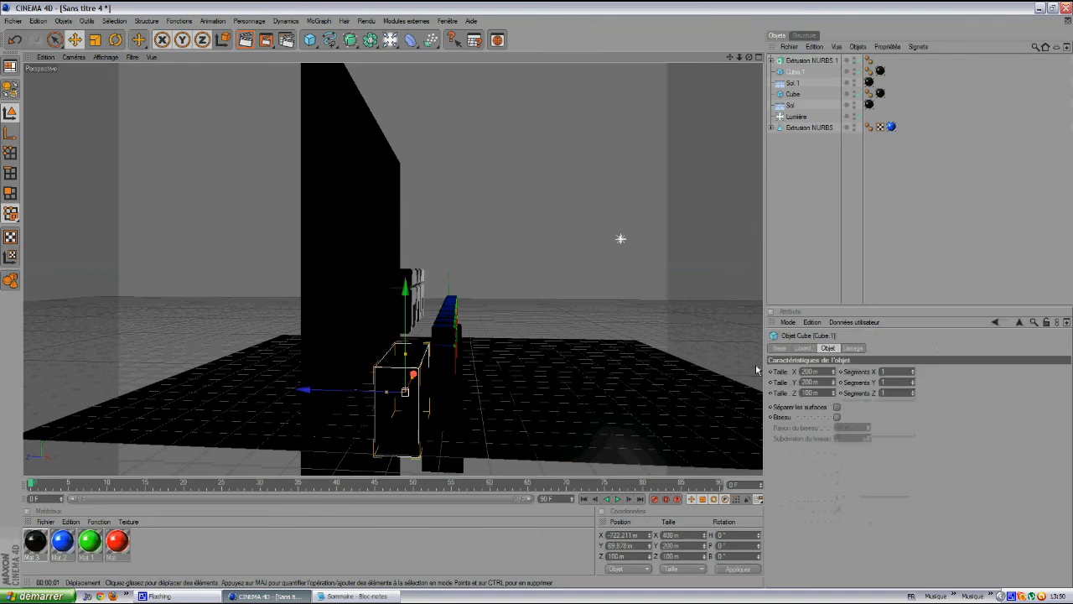
{"action": "left_click", "coordinate": [808, 381]}
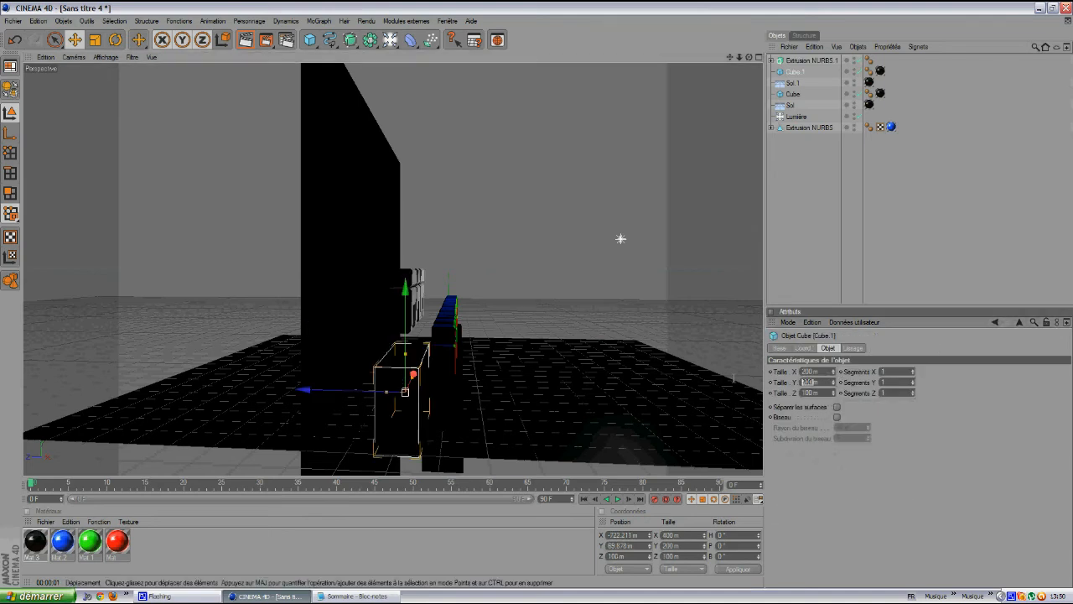
{"action": "key", "text": "Return"}
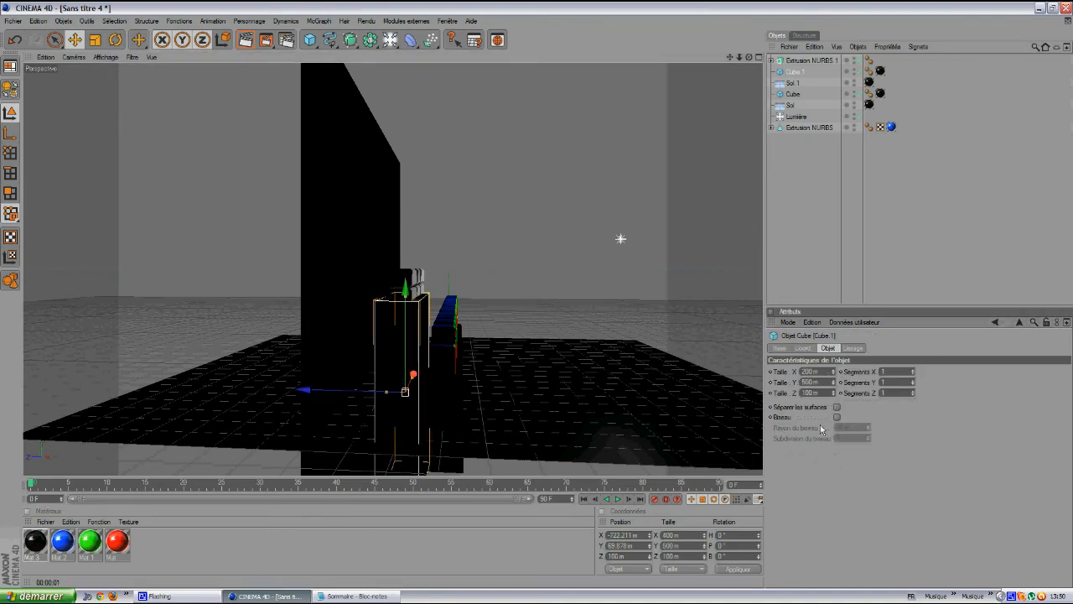
{"action": "left_click_drag", "start_coordinate": [536, 294], "coordinate": [537, 298]}
Set the second cube's X size to 300 m and shift it to about X -671 m beneath the "Par" text.
{"action": "left_click_drag", "start_coordinate": [748, 57], "coordinate": [539, 299]}
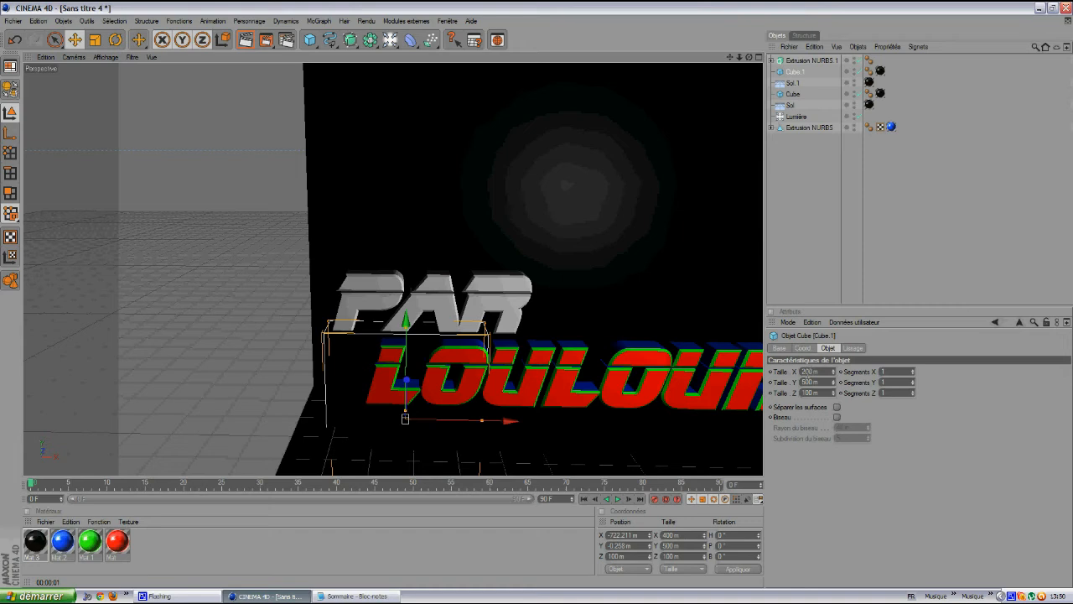
{"action": "left_click_drag", "start_coordinate": [807, 374], "coordinate": [798, 373]}
{"action": "type", "text": "3"}
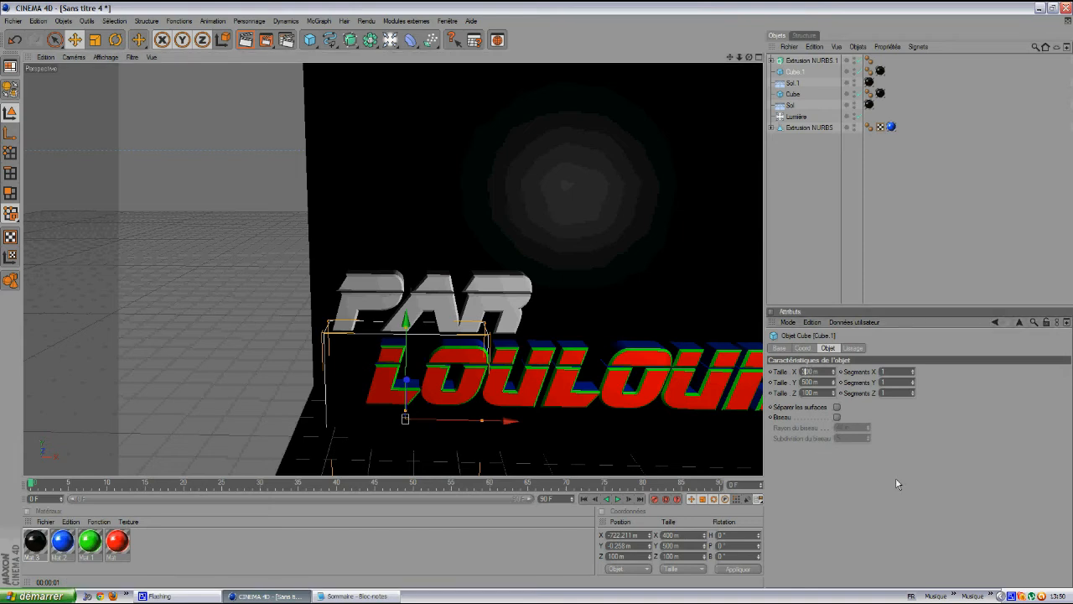
{"action": "key", "text": "Return"}
{"action": "left_click_drag", "start_coordinate": [410, 424], "coordinate": [429, 428]}
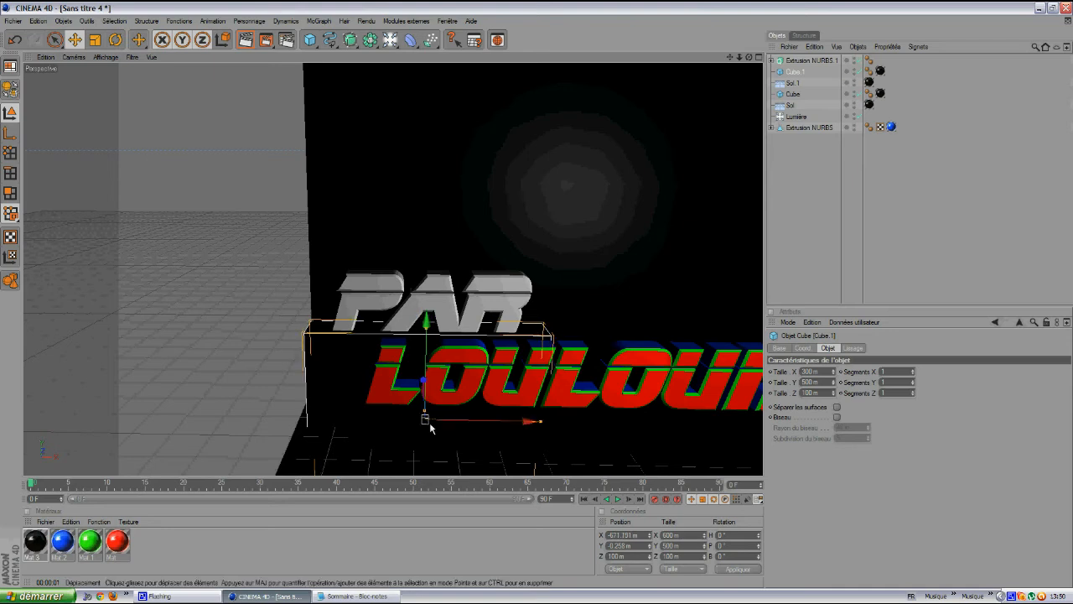
Convert the "Par" extrusion and its text spline to editable polygon objects and expand its bevel and cap parts.
{"action": "left_click", "coordinate": [480, 305]}
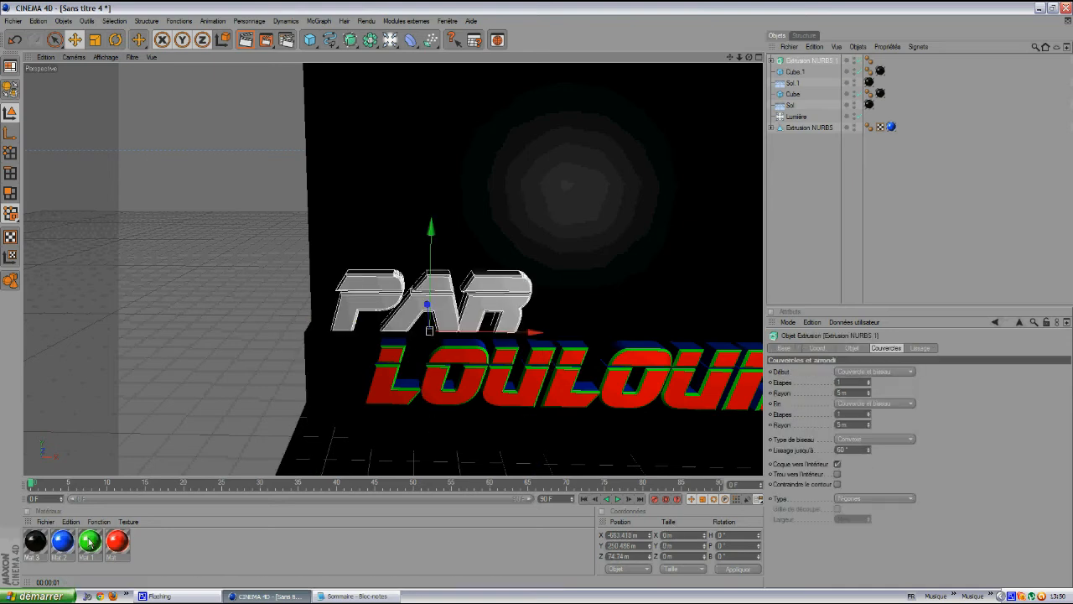
{"action": "left_click", "coordinate": [771, 61]}
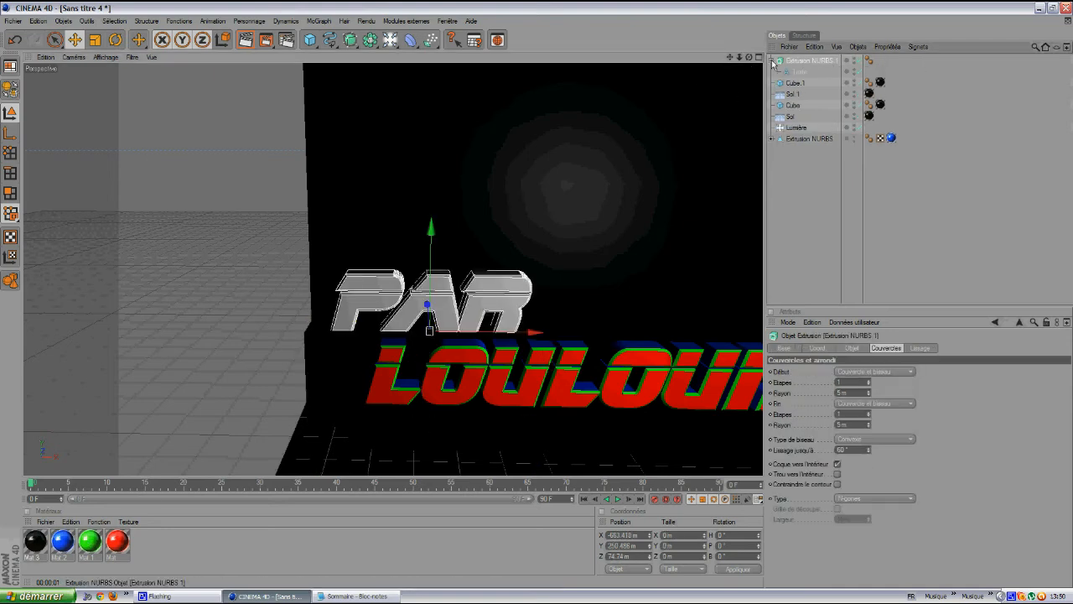
{"action": "left_click", "coordinate": [924, 72], "text": "shift"}
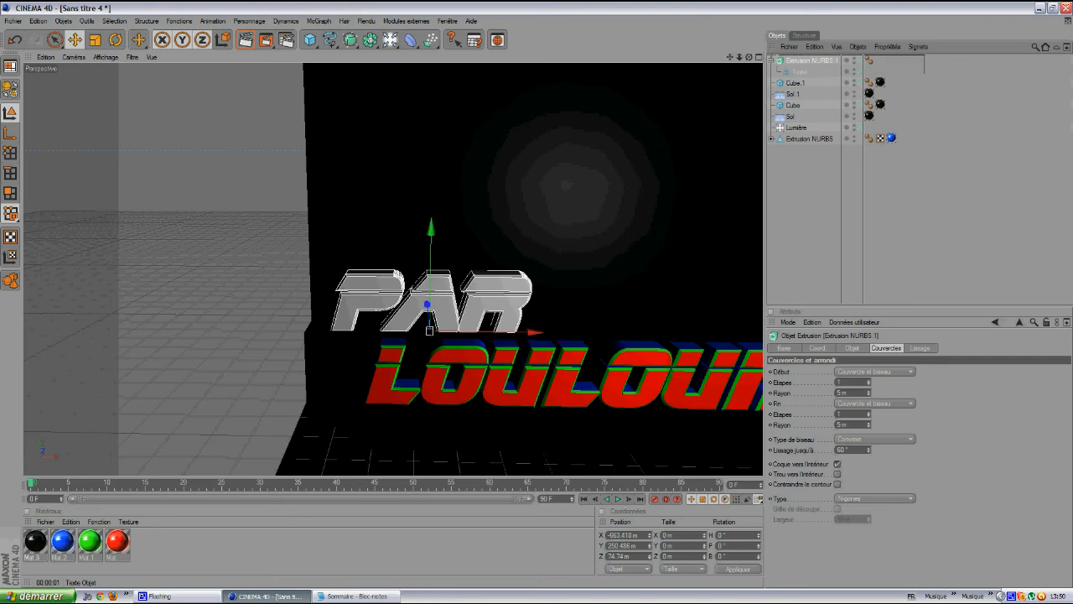
{"action": "left_click", "coordinate": [10, 85]}
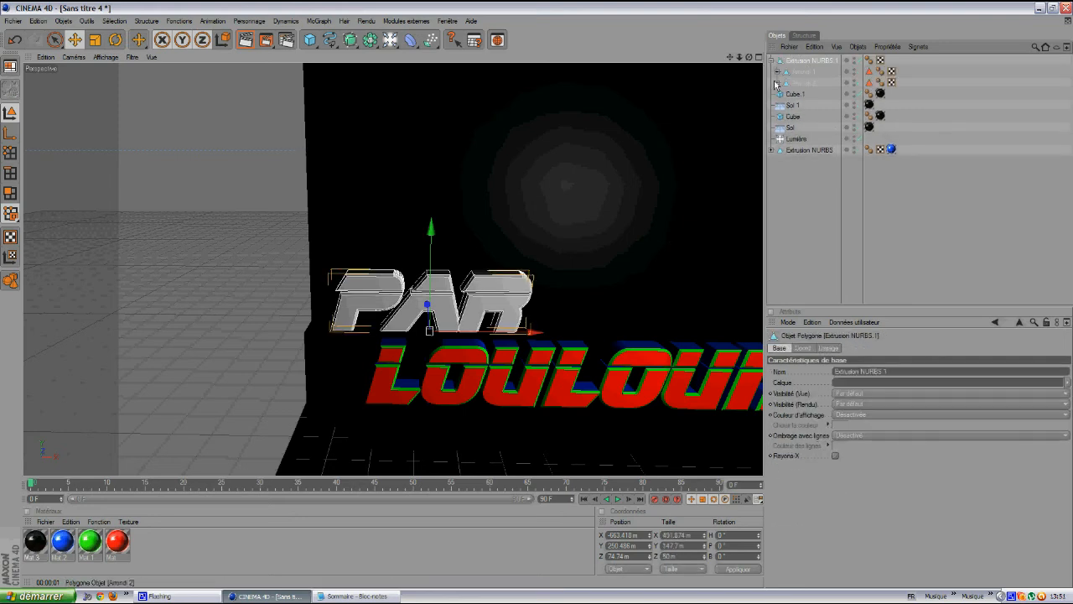
{"action": "left_click", "coordinate": [778, 73]}
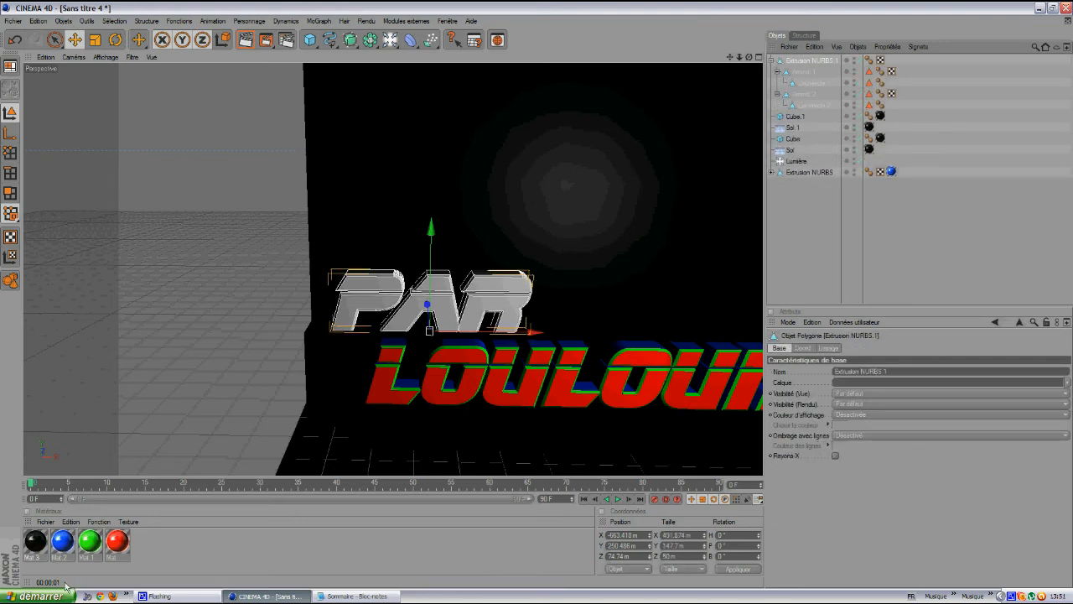
Apply blue Mat.2 to the "Par" extrusion body, green Mat.1 to Arrondi 1 and 2, and red Mat to Couvercle 1 and 2.
{"action": "left_click_drag", "start_coordinate": [59, 546], "coordinate": [813, 61]}
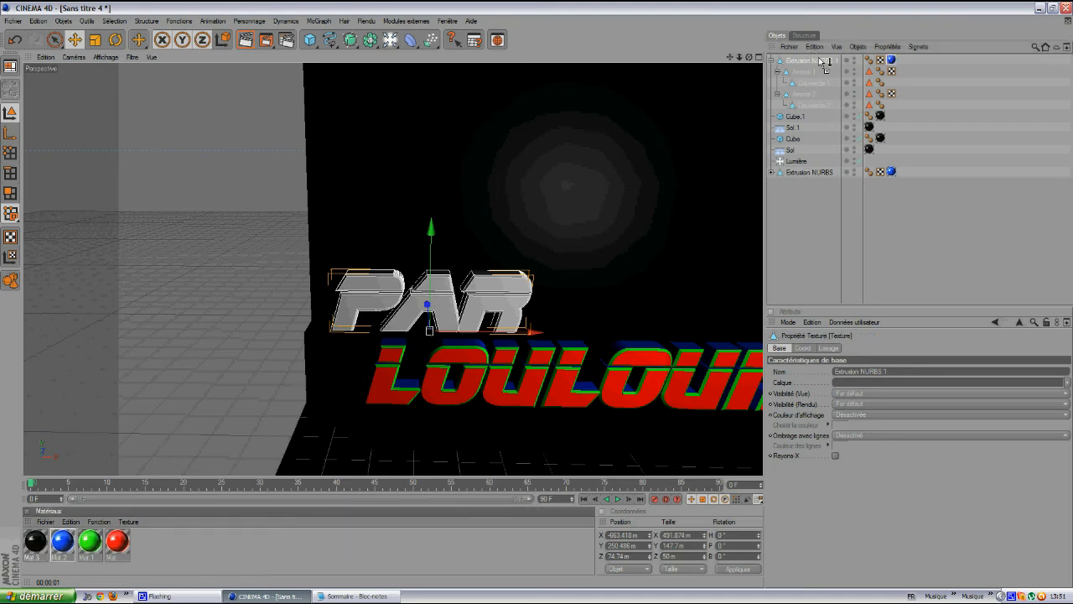
{"action": "left_click_drag", "start_coordinate": [523, 266], "coordinate": [824, 72]}
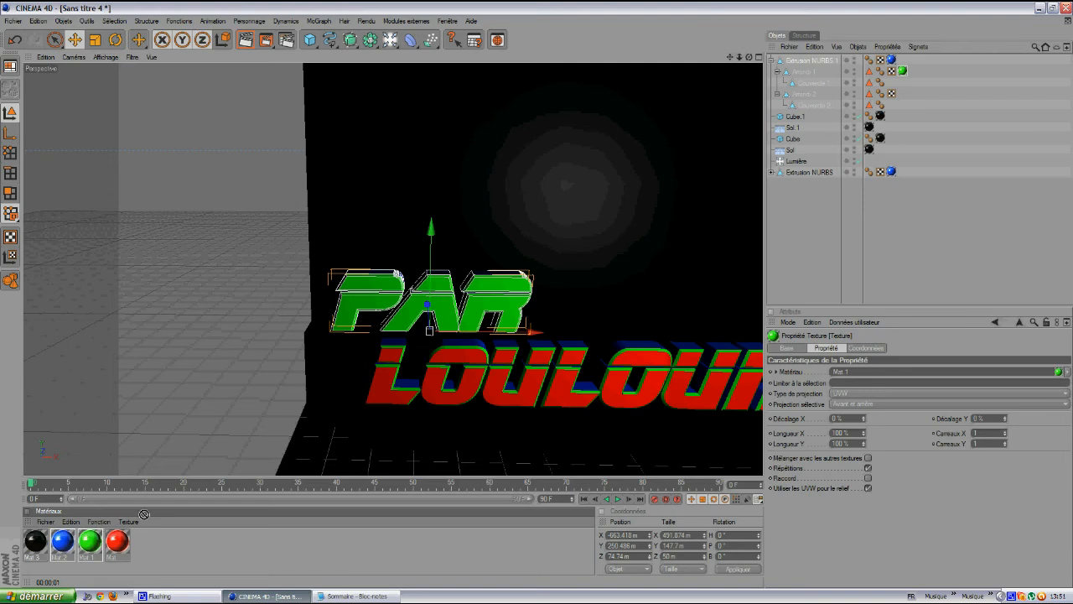
{"action": "left_click", "coordinate": [805, 94]}
{"action": "left_click_drag", "start_coordinate": [116, 541], "coordinate": [830, 83]}
{"action": "left_click_drag", "start_coordinate": [113, 544], "coordinate": [825, 107]}
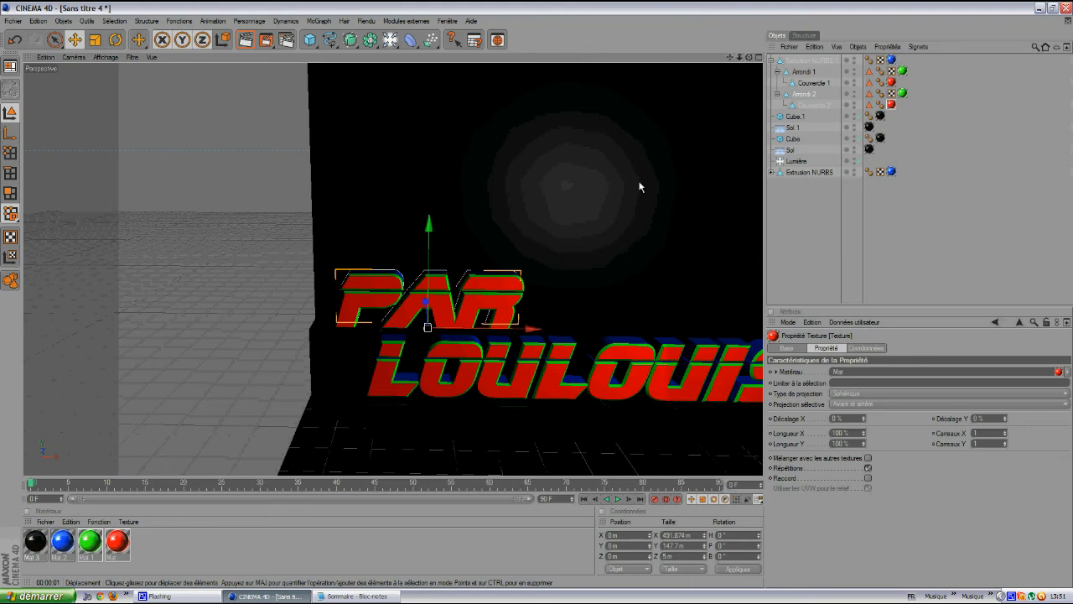
Frame both texts from the front and render the view to check colours and floor reflections.
{"action": "scroll", "coordinate": [640, 182], "scroll_direction": "down", "scroll_amount": 2}
{"action": "left_click_drag", "start_coordinate": [730, 58], "coordinate": [565, 19]}
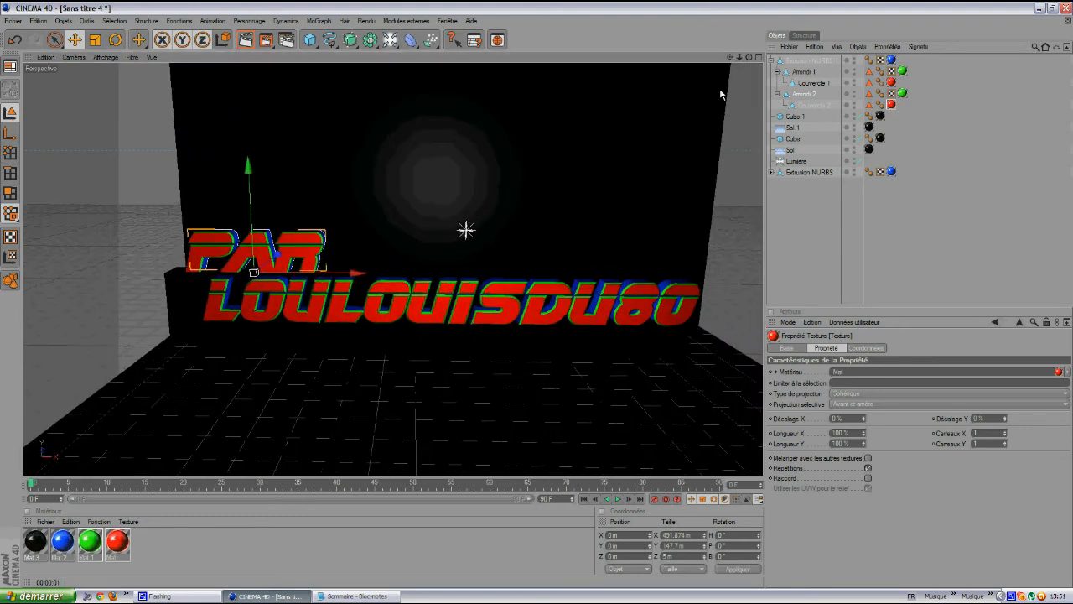
{"action": "scroll", "coordinate": [395, 204], "scroll_direction": "up", "scroll_amount": 3}
{"action": "left_click", "coordinate": [244, 41]}
{"action": "left_click_drag", "start_coordinate": [730, 58], "coordinate": [534, 299]}
{"action": "left_click", "coordinate": [245, 40]}
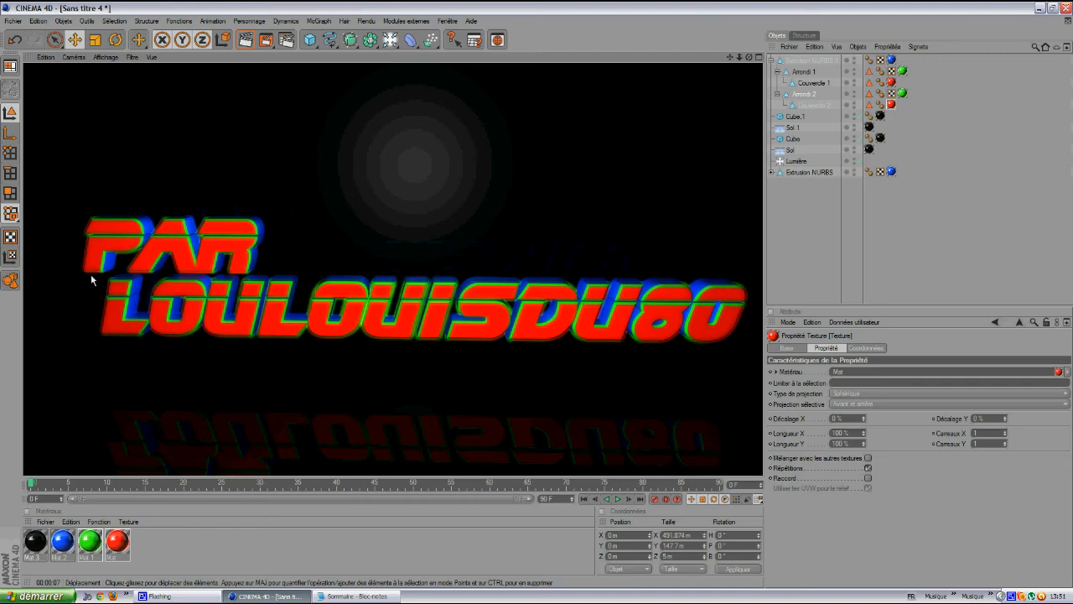
Render the scene again from a raised, oblique angle on the "Par" side.
{"action": "scroll", "coordinate": [500, 153], "scroll_direction": "down", "scroll_amount": 3}
{"action": "left_click_drag", "start_coordinate": [749, 57], "coordinate": [534, 297]}
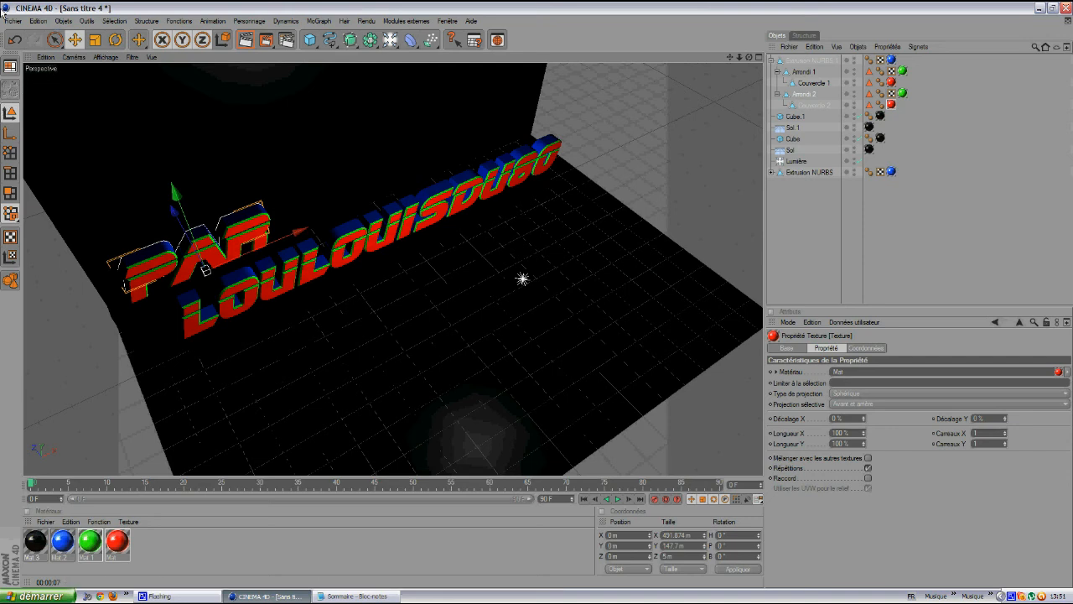
{"action": "left_click", "coordinate": [246, 40]}
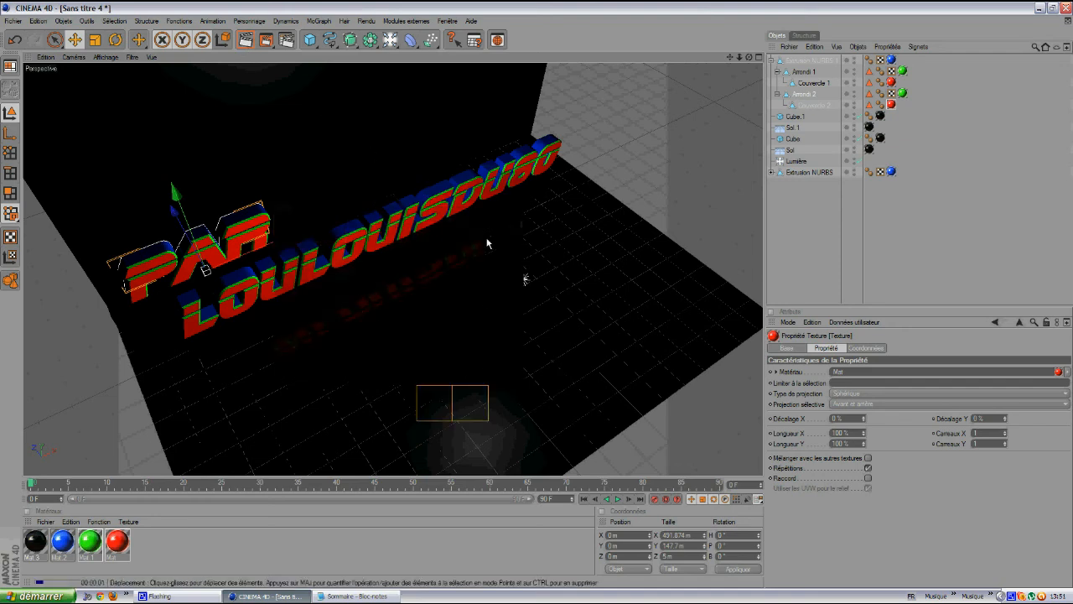